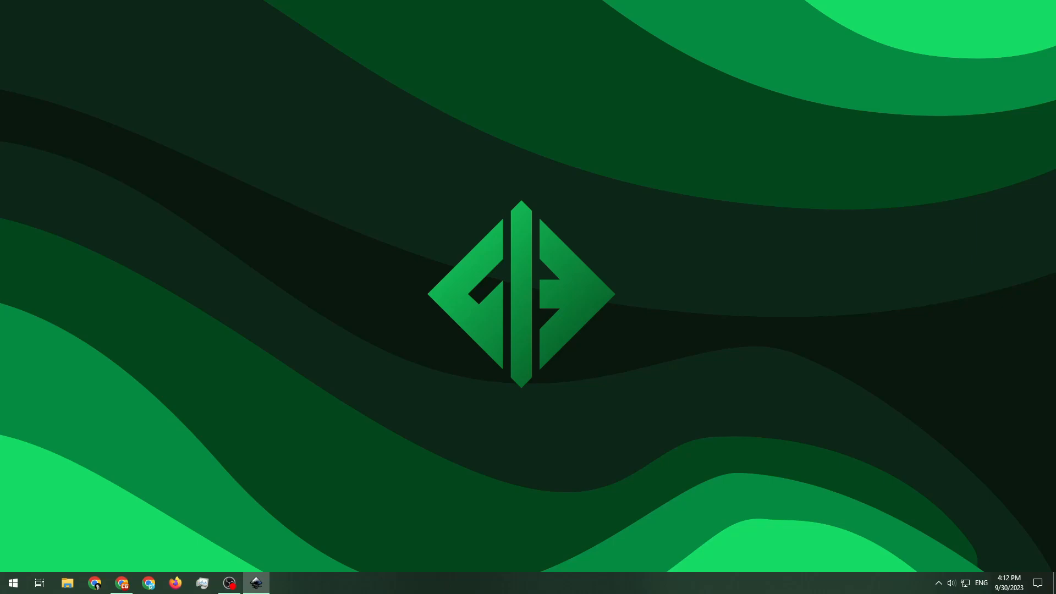
# Step: Create a new blank document in Inkscape from the welcome window
pyautogui.click(122, 583)
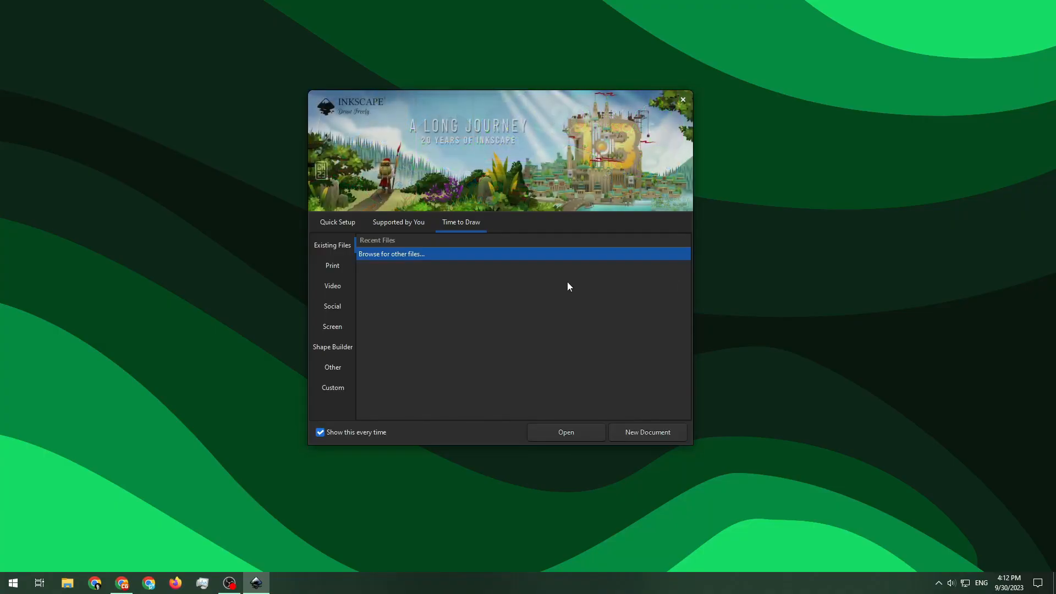
pyautogui.click(647, 433)
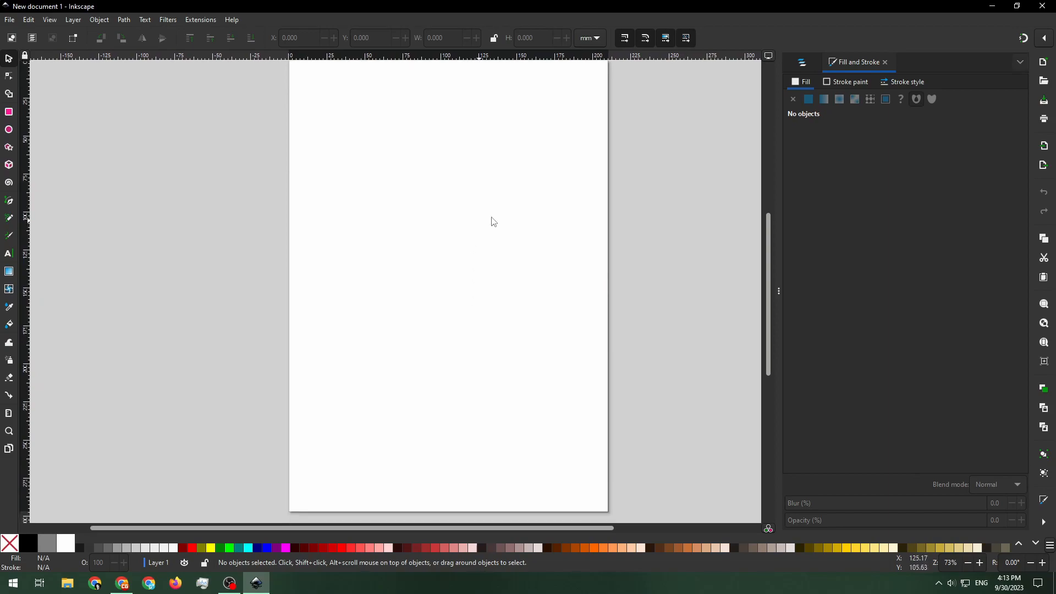
pyautogui.click(992, 6)
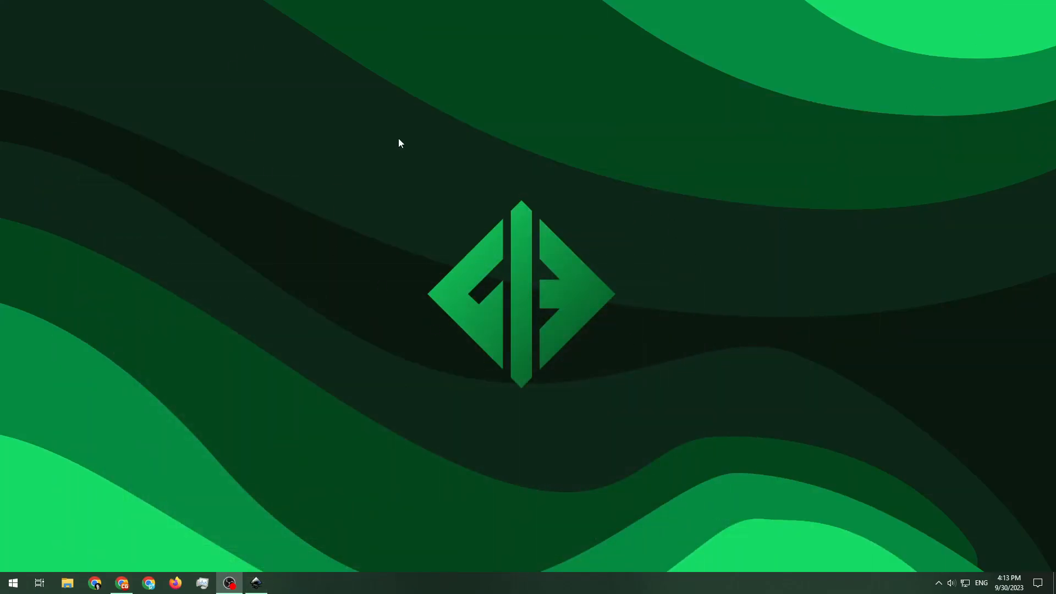
pyautogui.click(256, 582)
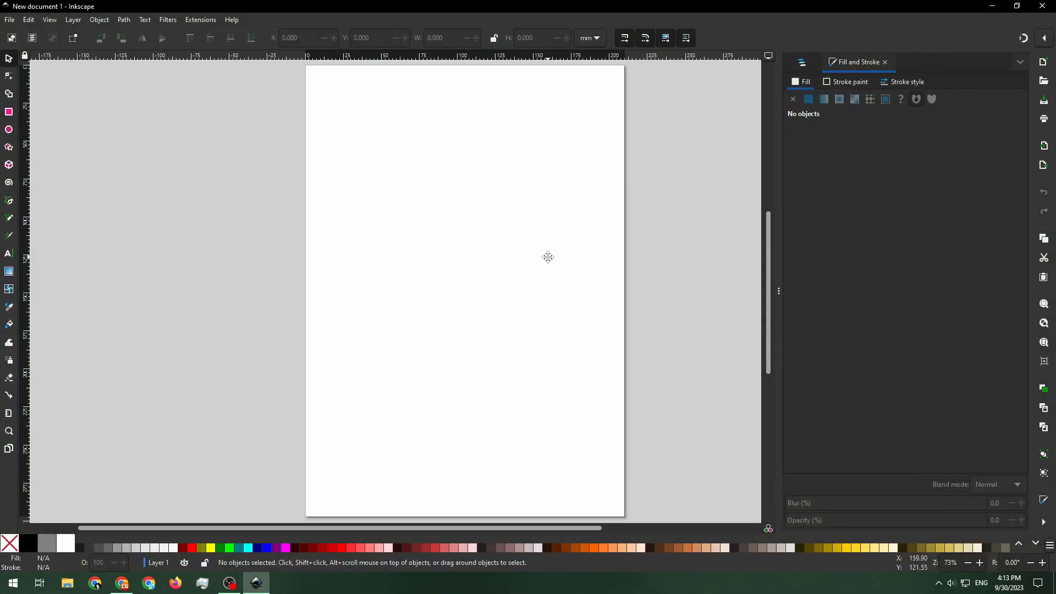
# Step: Set the document's page size to 1600 mm wide and 900 mm high
pyautogui.click(8, 20)
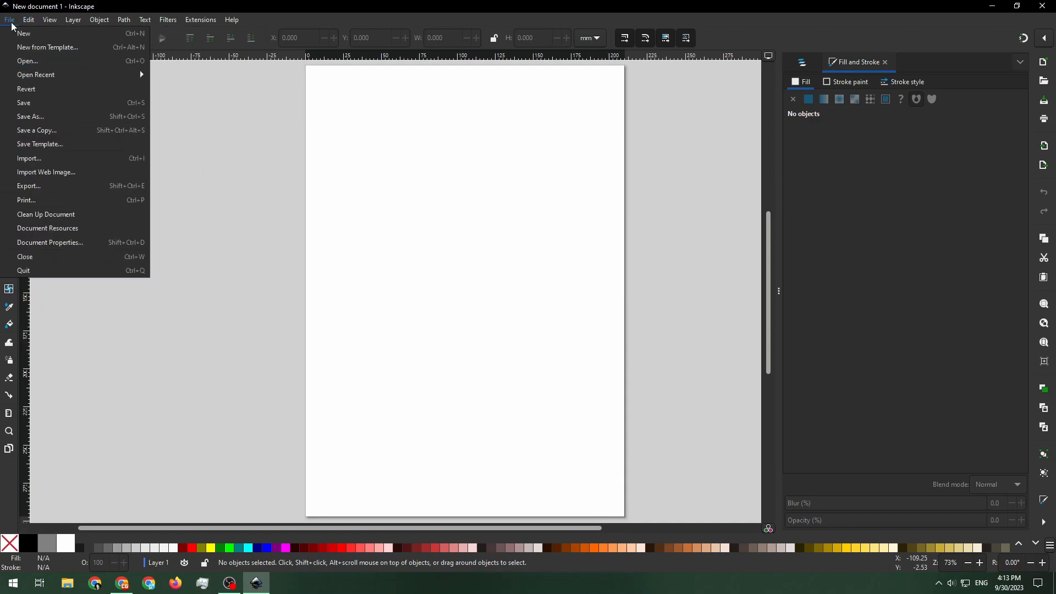
pyautogui.click(55, 246)
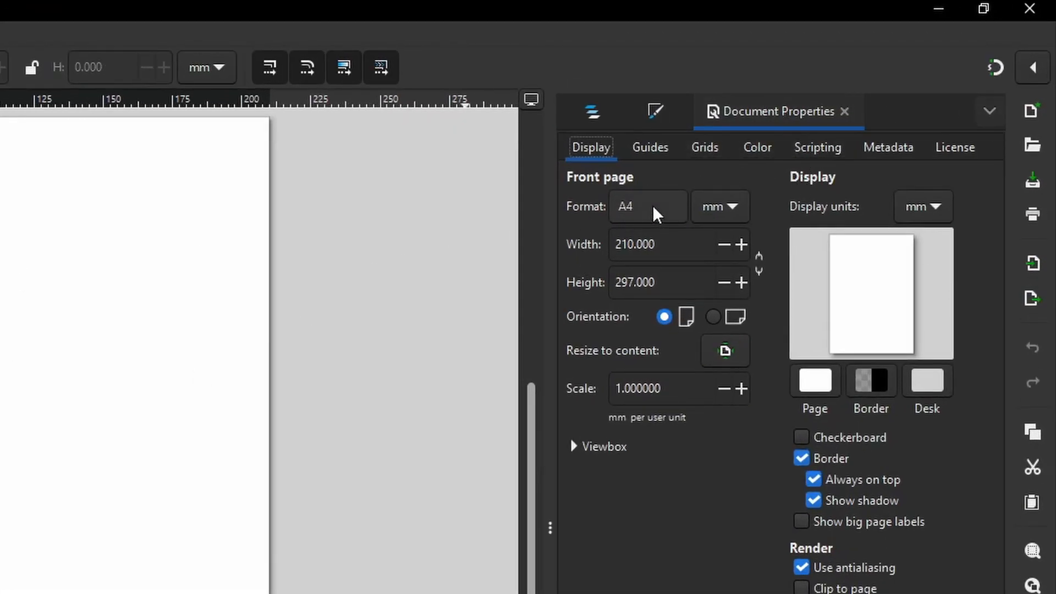
pyautogui.click(689, 246)
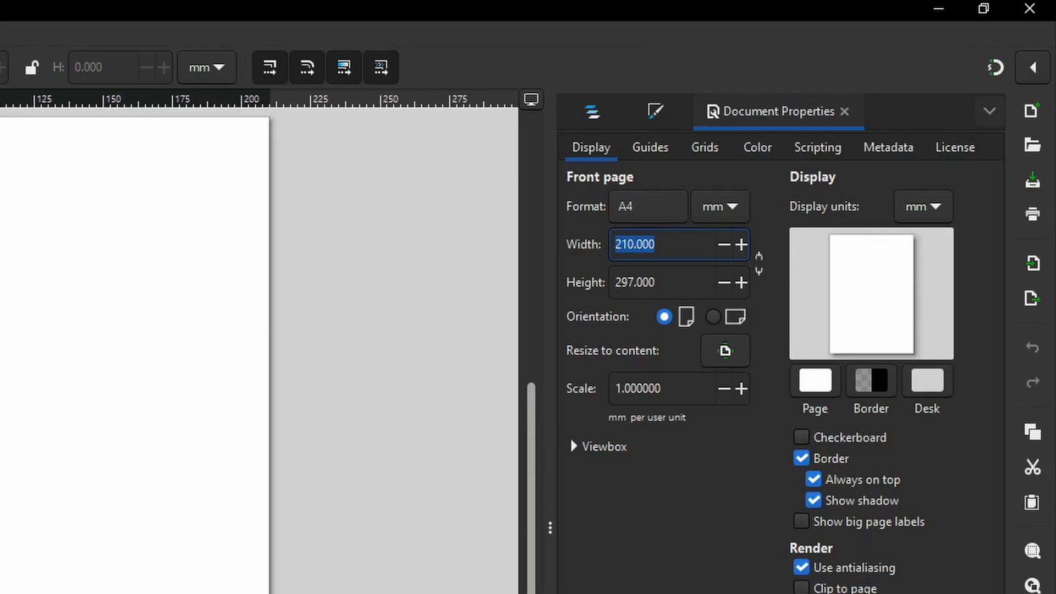
pyautogui.write('1600')
pyautogui.press('Tab')
pyautogui.write('900')
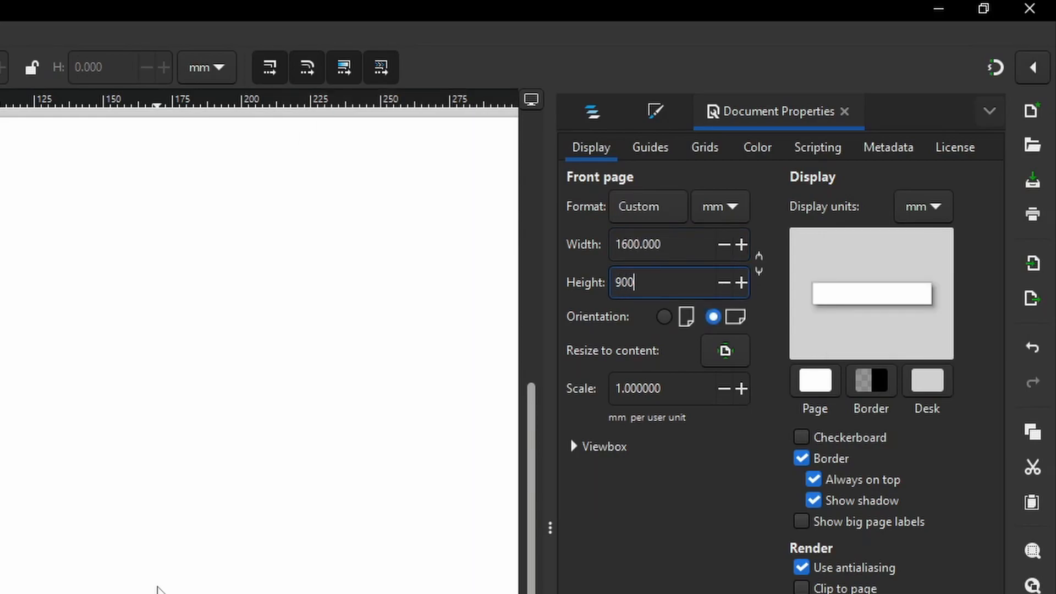
pyautogui.press('Return')
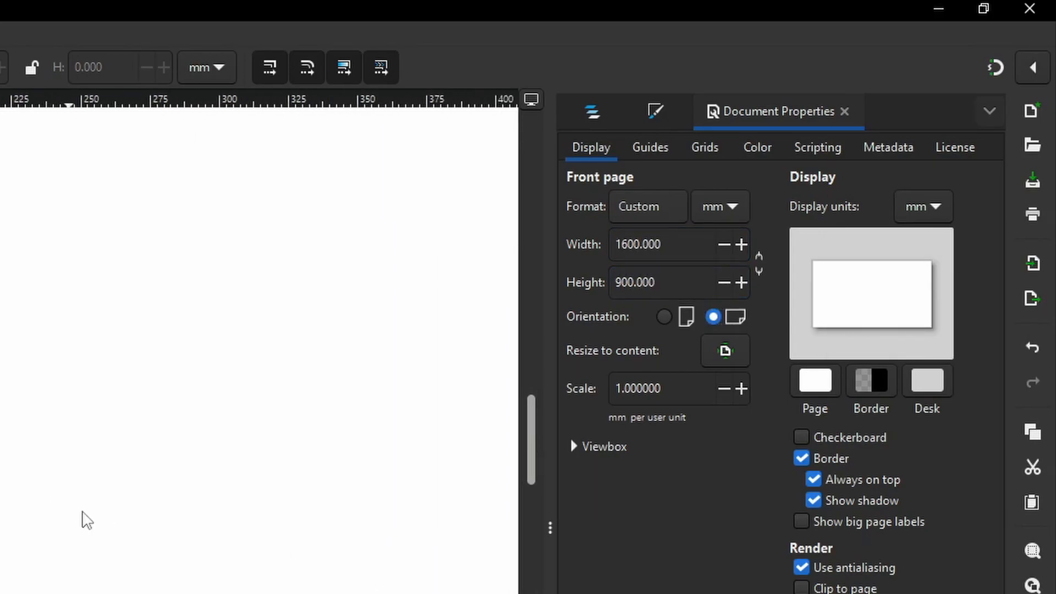
# Step: Zoom out and pan the canvas to examine the whole resized page
pyautogui.scroll(-3, 132, 523)
pyautogui.moveTo(192, 512); pyautogui.dragTo(306, 233)
pyautogui.moveTo(567, 258); pyautogui.dragTo(393, 173)
pyautogui.scroll(-1, 448, 211)
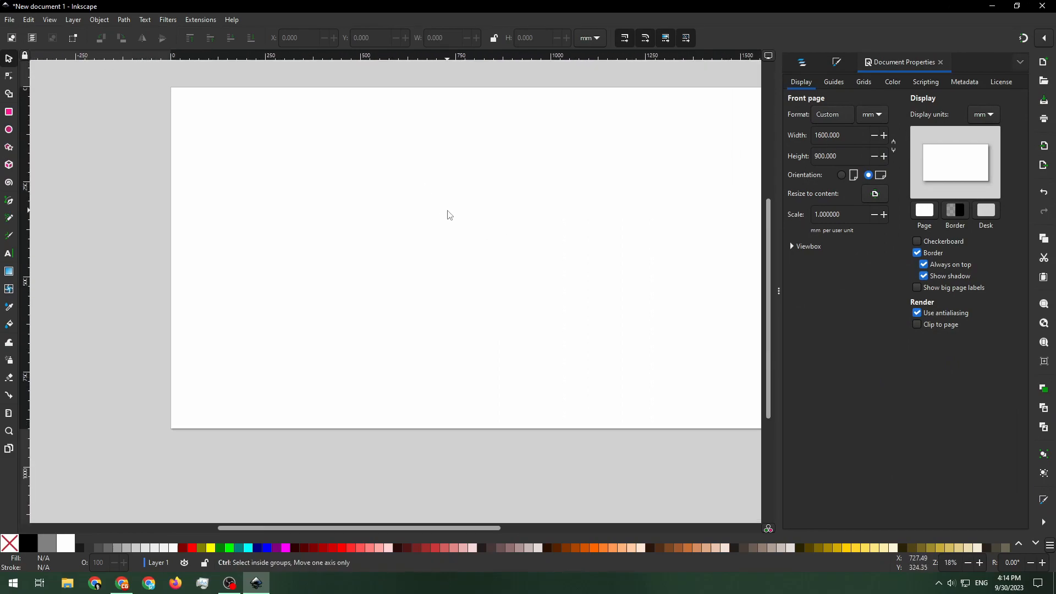
pyautogui.scroll(-1, 447, 212)
pyautogui.moveTo(560, 254); pyautogui.dragTo(523, 254)
pyautogui.moveTo(440, 239); pyautogui.dragTo(471, 274)
pyautogui.scroll(1, 471, 278)
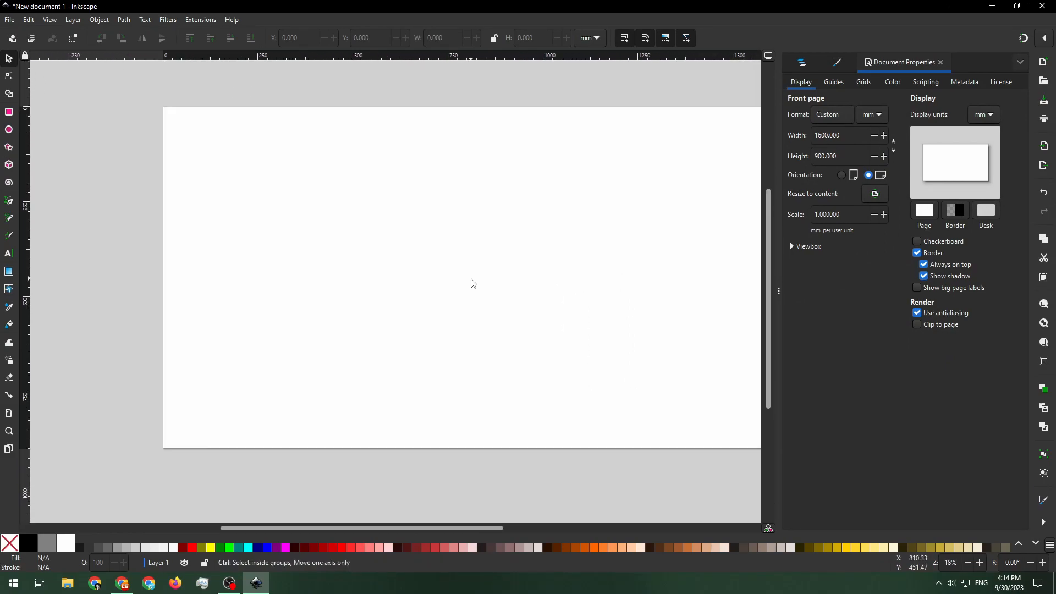
pyautogui.scroll(3, 430, 250)
pyautogui.scroll(-4, 405, 244)
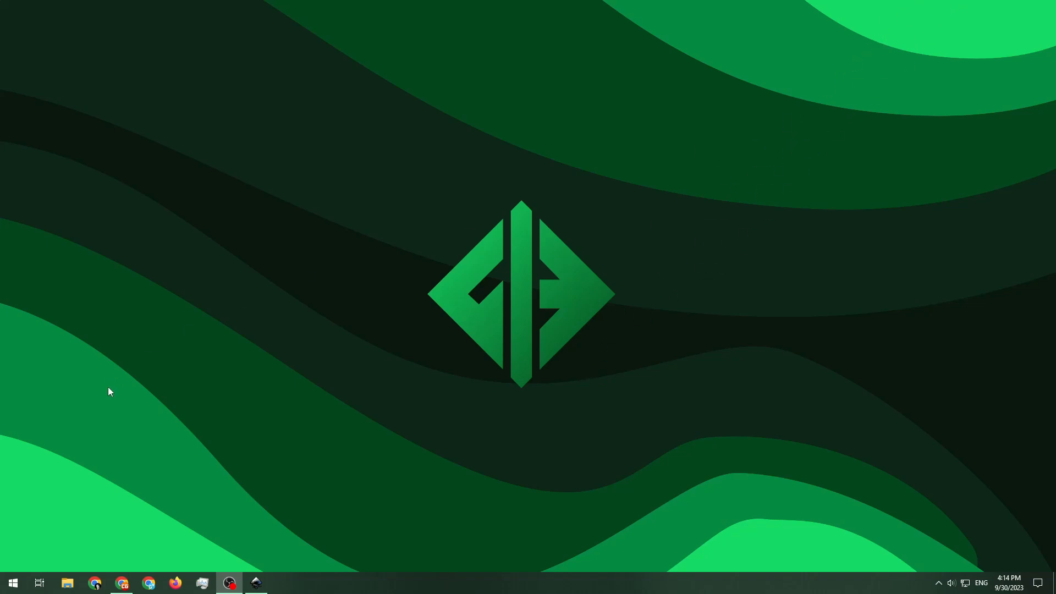
# Step: Switch to the Coolors palette generator in the Chrome browser
pyautogui.click(122, 582)
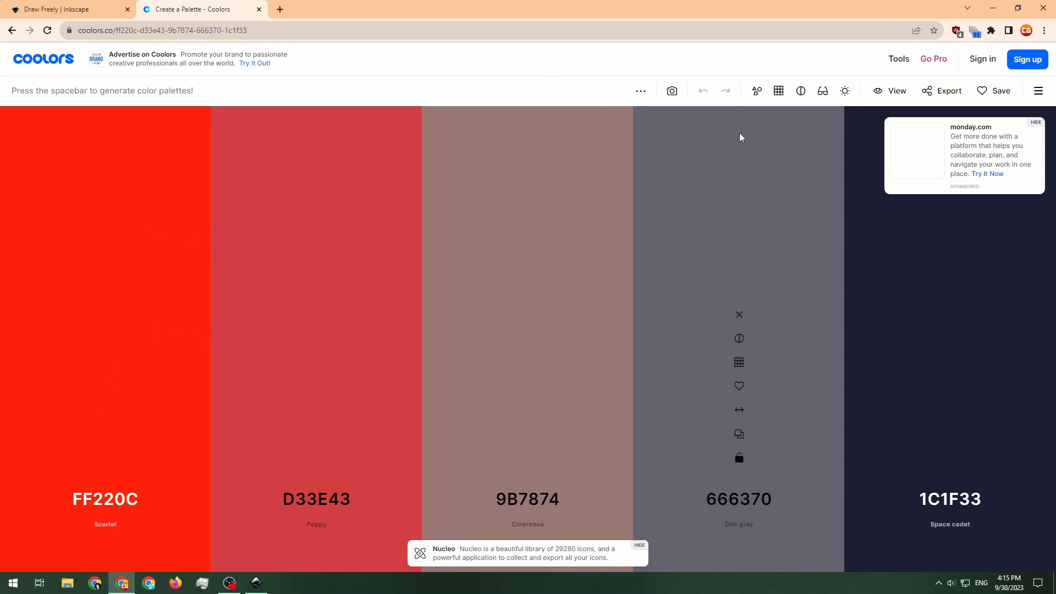
pyautogui.click(1038, 91)
pyautogui.click(1039, 91)
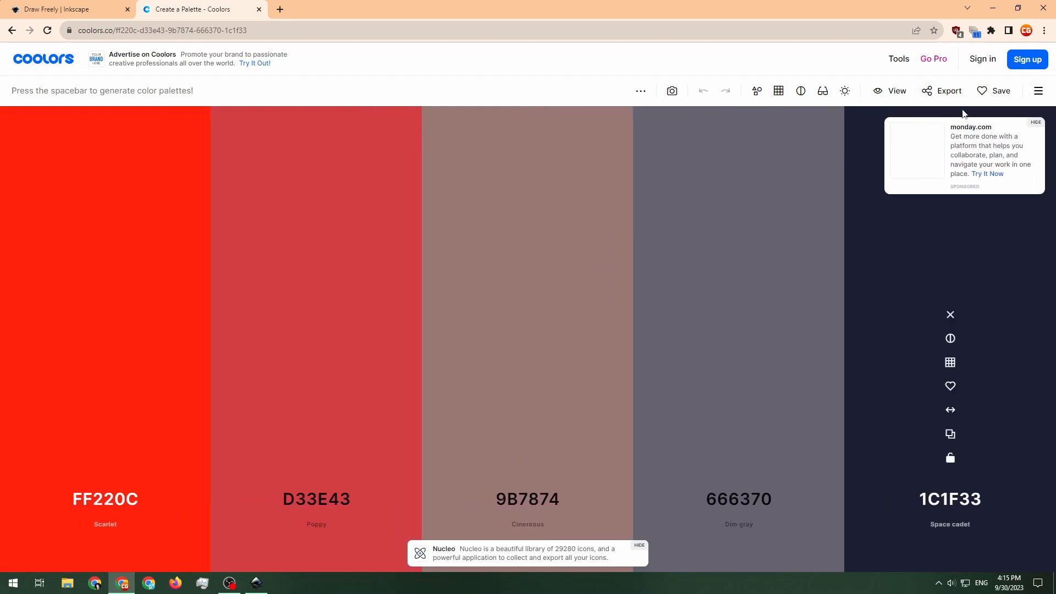
# Step: Lock the FF220C and D33E43 colours and generate several palettes that keep them
pyautogui.click(112, 465)
pyautogui.click(319, 460)
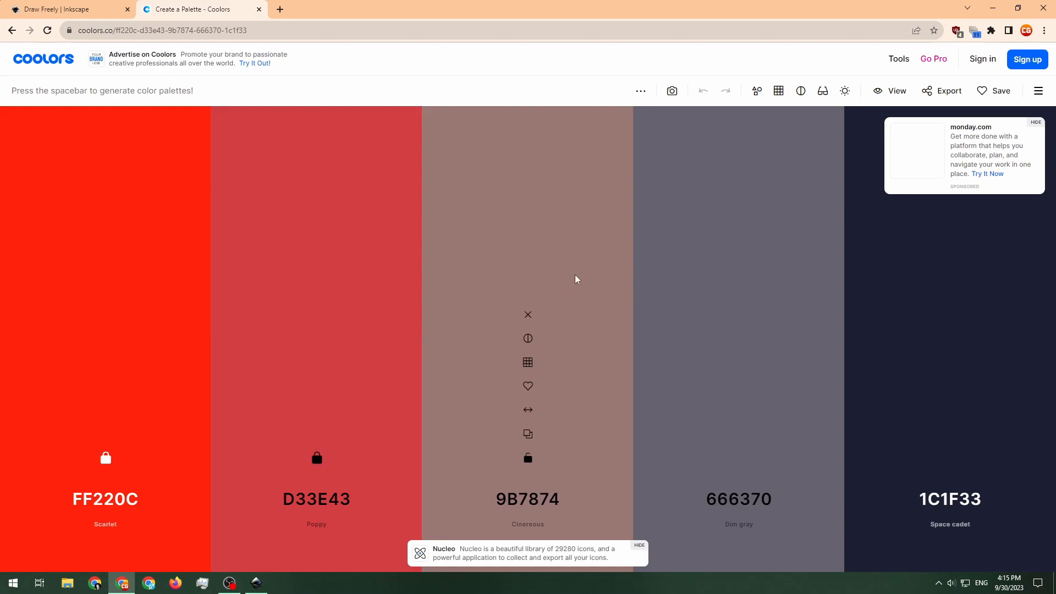
pyautogui.press('space')
pyautogui.press('space')
pyautogui.press('space')
pyautogui.press('space')
pyautogui.press('space')
pyautogui.press('space')
pyautogui.press('space')
# Step: Unlock both locked colours and generate an entirely new five-colour palette
pyautogui.click(317, 458)
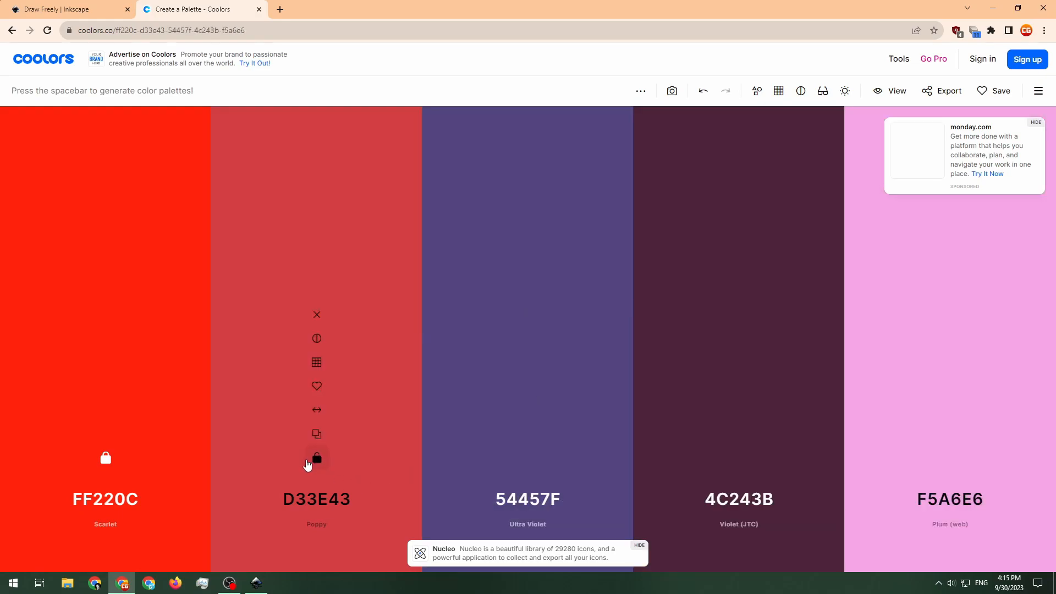
pyautogui.click(105, 458)
pyautogui.press('space')
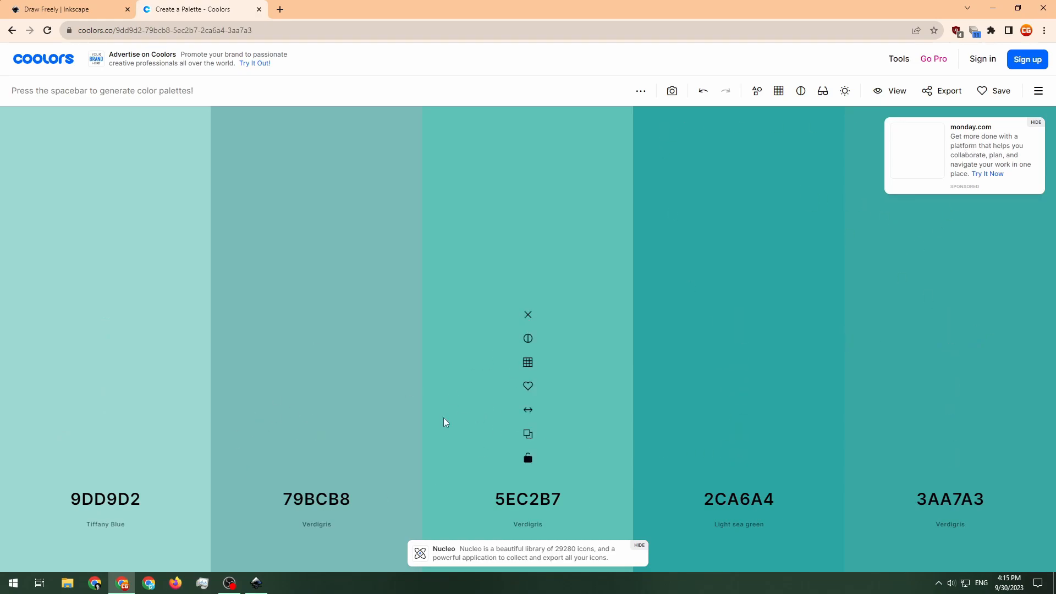
# Step: Switch to Inkscape and add a second layer above Layer 1
pyautogui.click(256, 582)
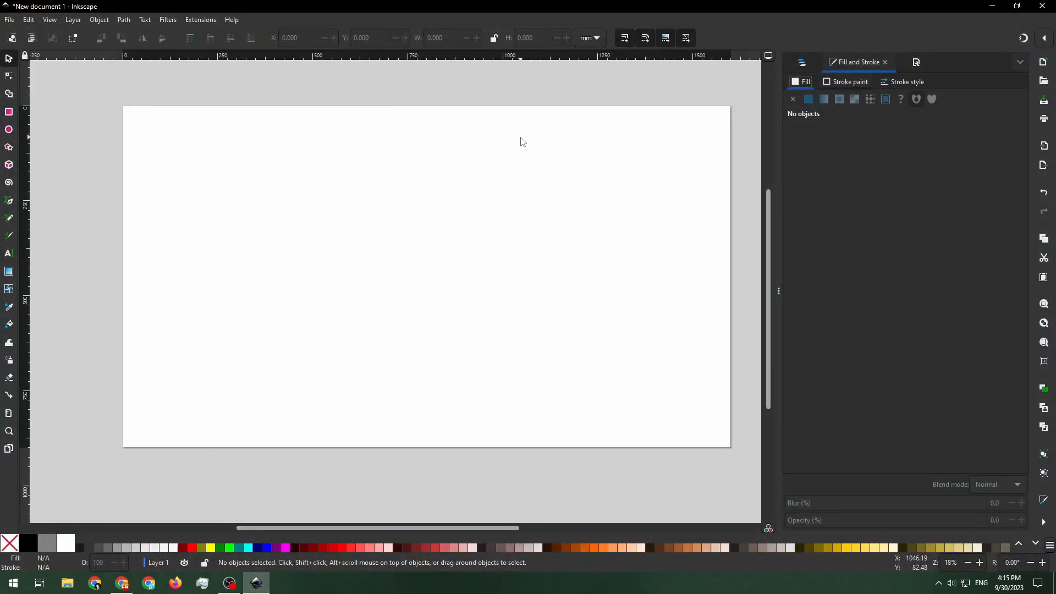
pyautogui.click(802, 63)
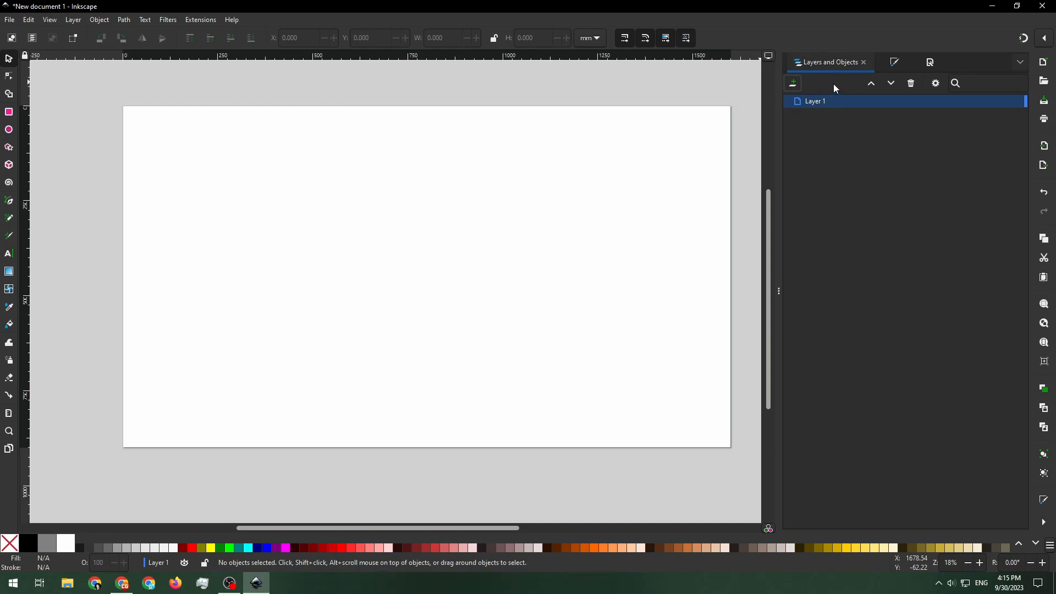
pyautogui.click(821, 102)
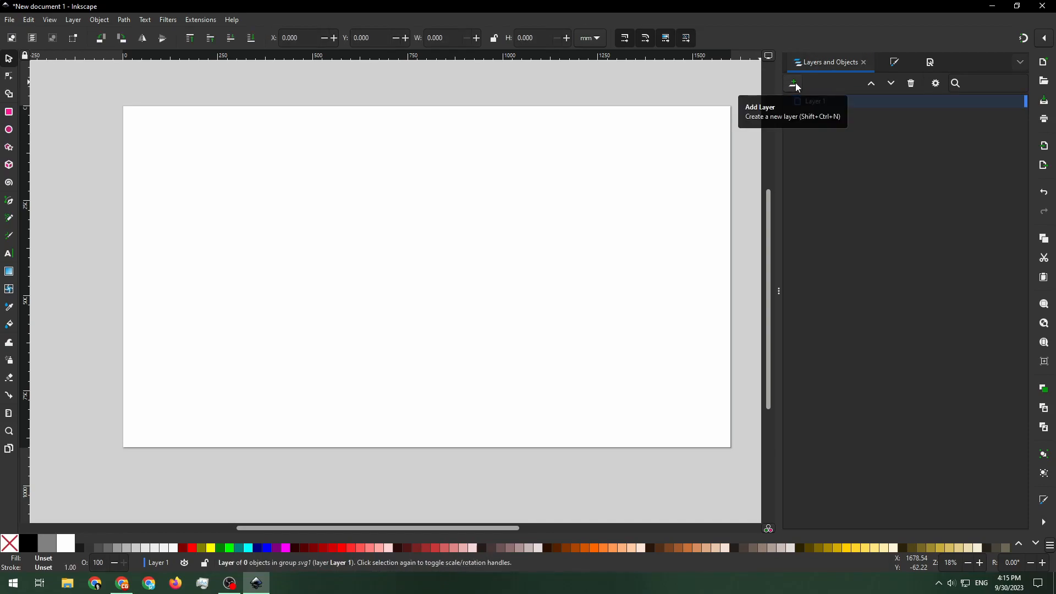
pyautogui.click(795, 83)
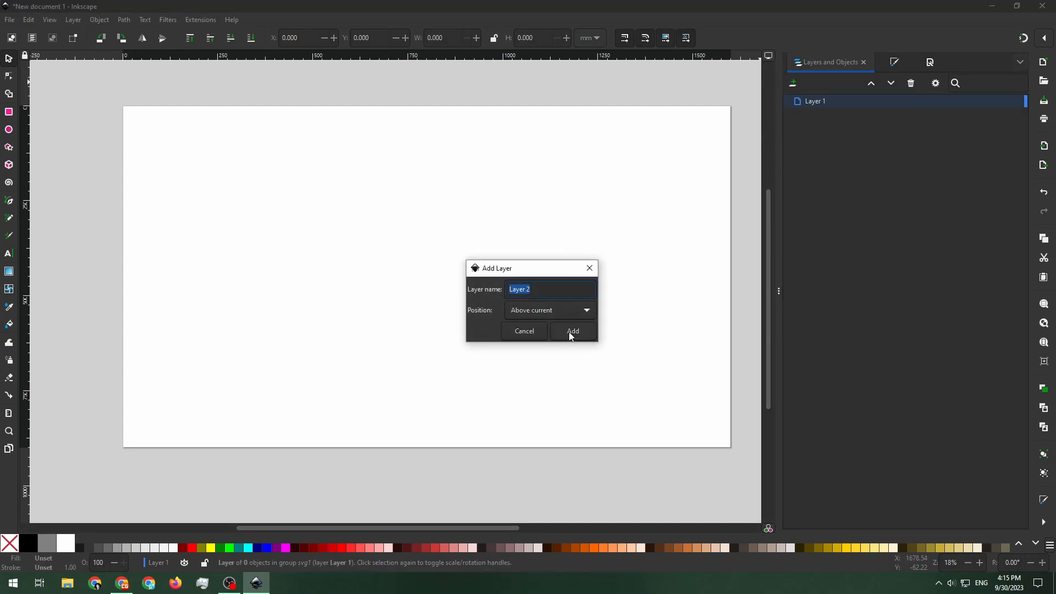
pyautogui.click(572, 332)
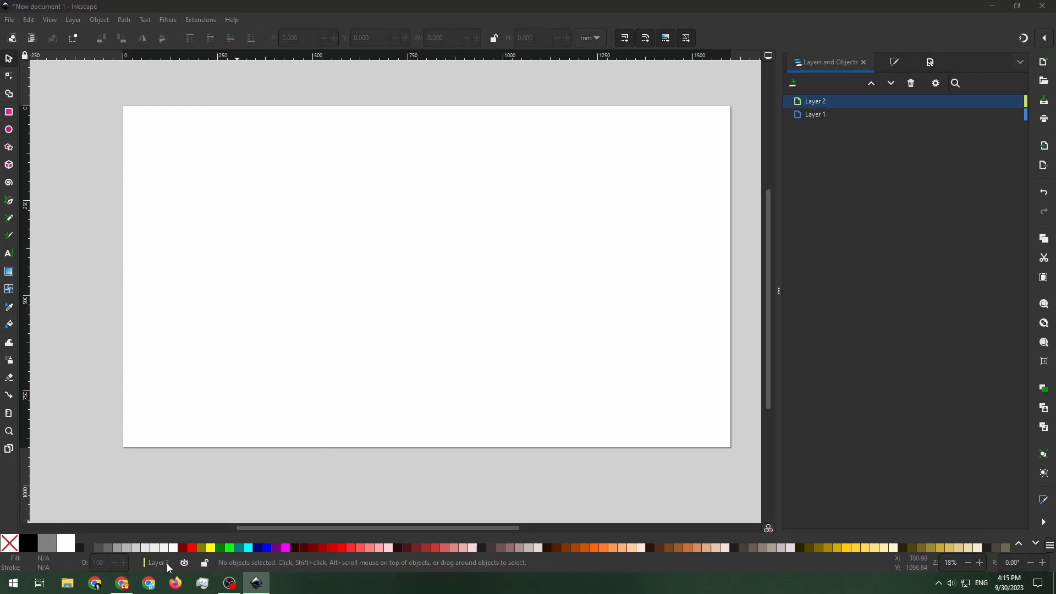
# Step: Check the Coolors palette and, back in Inkscape, add four more layers, each above the current one
pyautogui.click(122, 583)
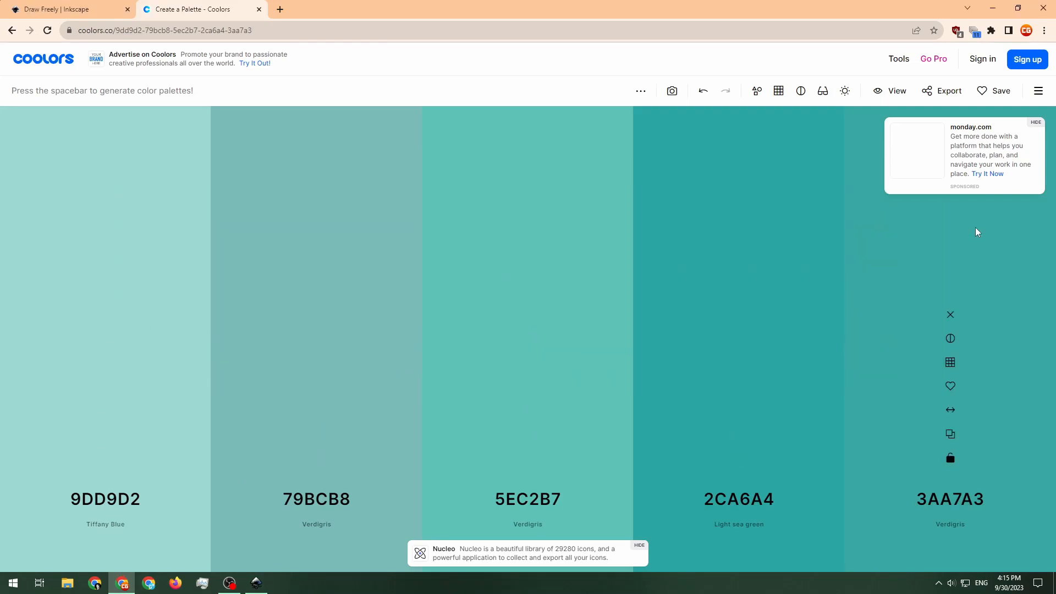
pyautogui.hotkey('alt', 'Tab')
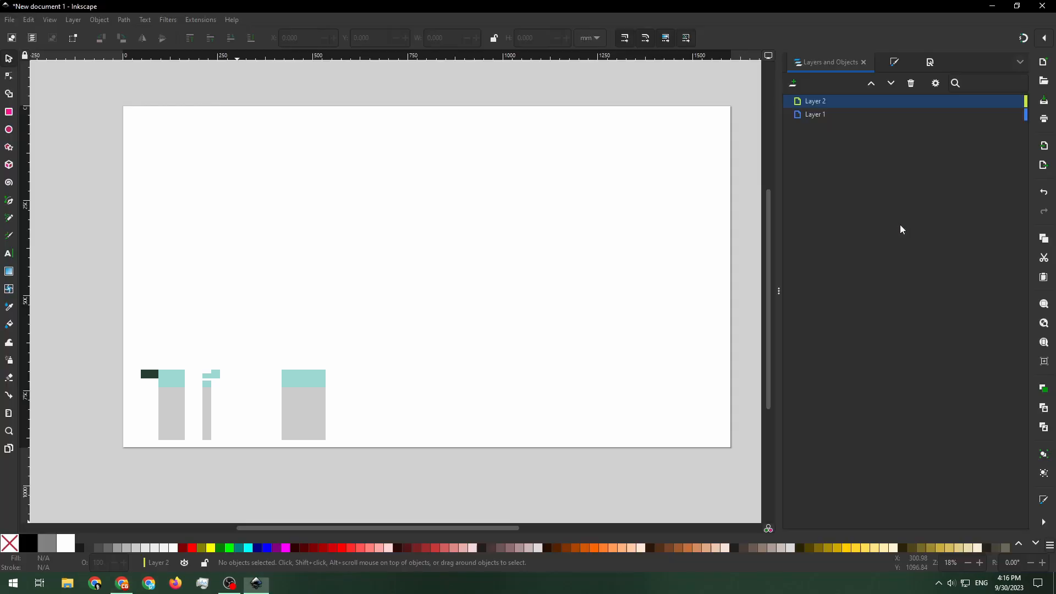
pyautogui.hotkey('ctrl', 'shift', 'n')
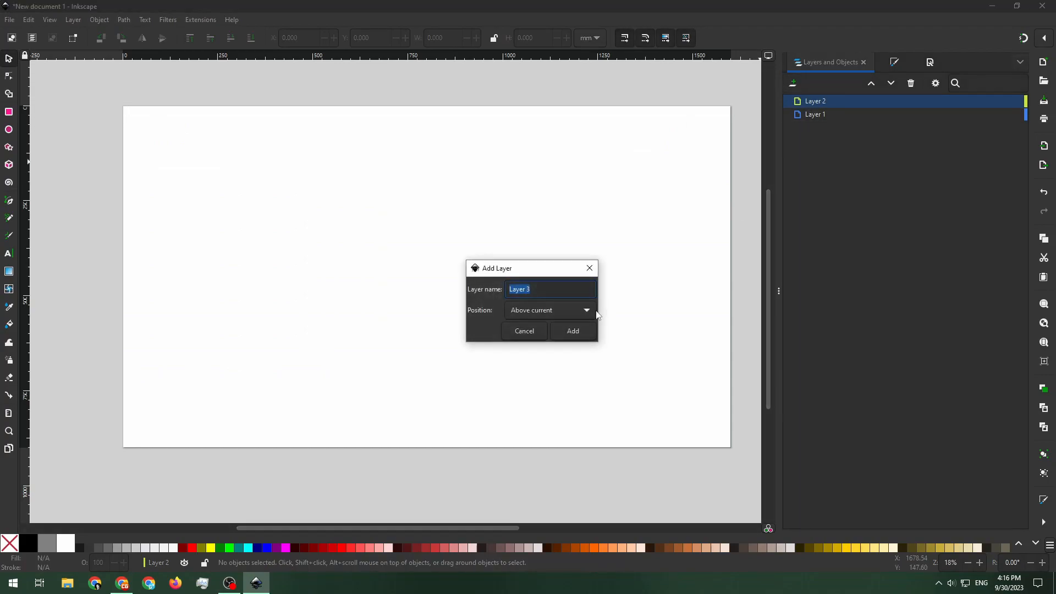
pyautogui.click(572, 331)
pyautogui.click(793, 83)
pyautogui.press('Return')
pyautogui.click(792, 82)
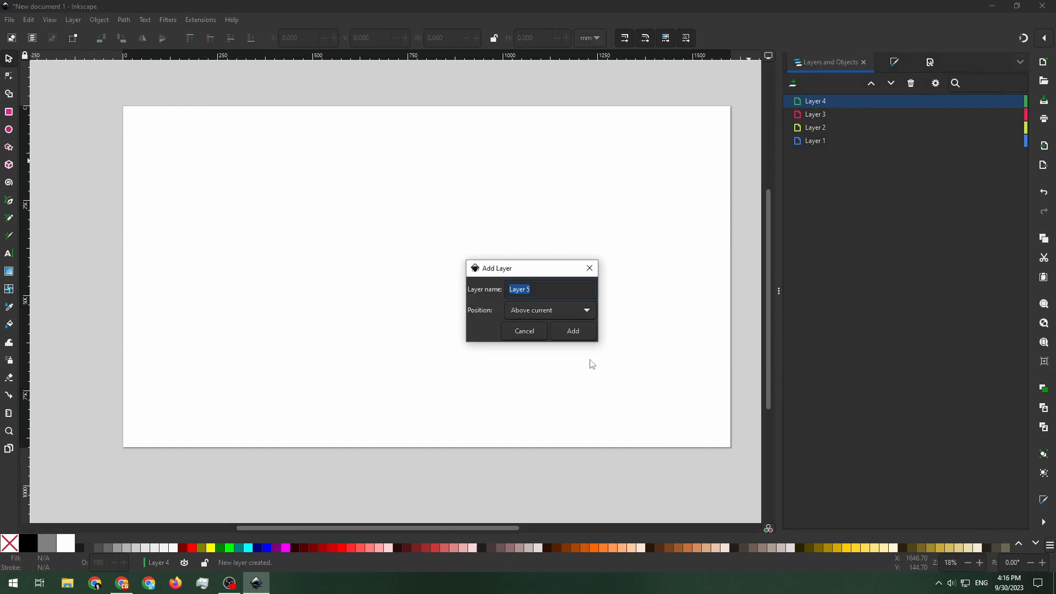
pyautogui.click(572, 330)
pyautogui.click(792, 82)
pyautogui.click(570, 332)
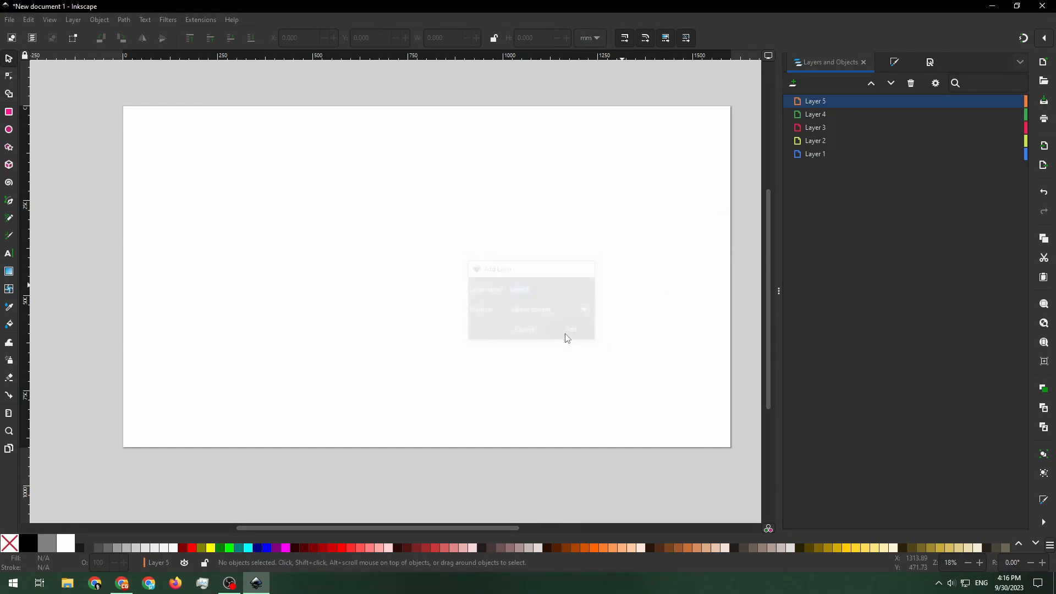
# Step: Make Layer 1 the current layer and activate the Pen tool
pyautogui.click(814, 168)
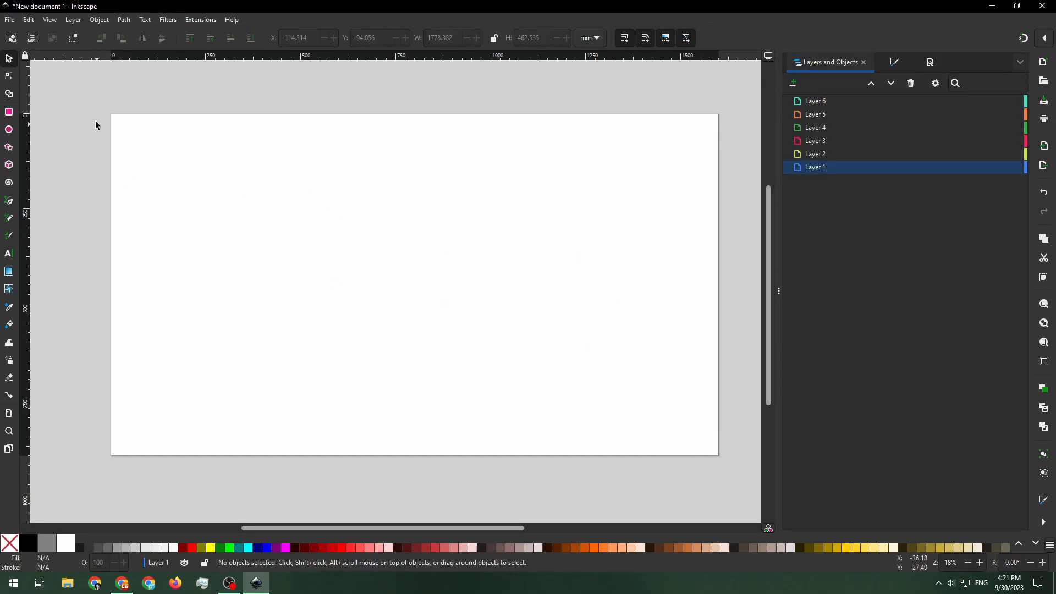
pyautogui.click(992, 6)
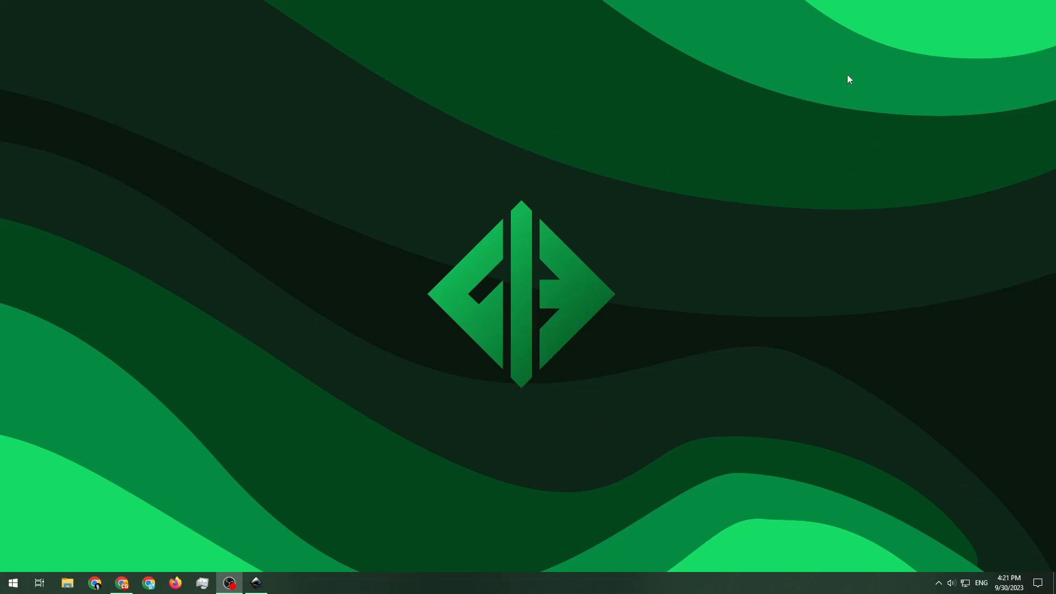
pyautogui.click(257, 583)
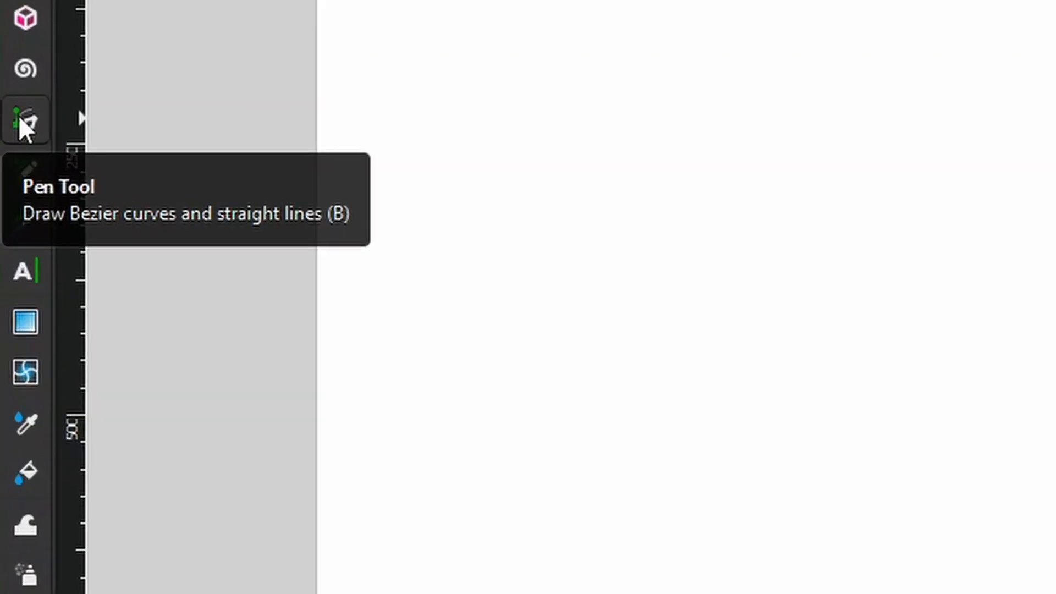
pyautogui.click(21, 119)
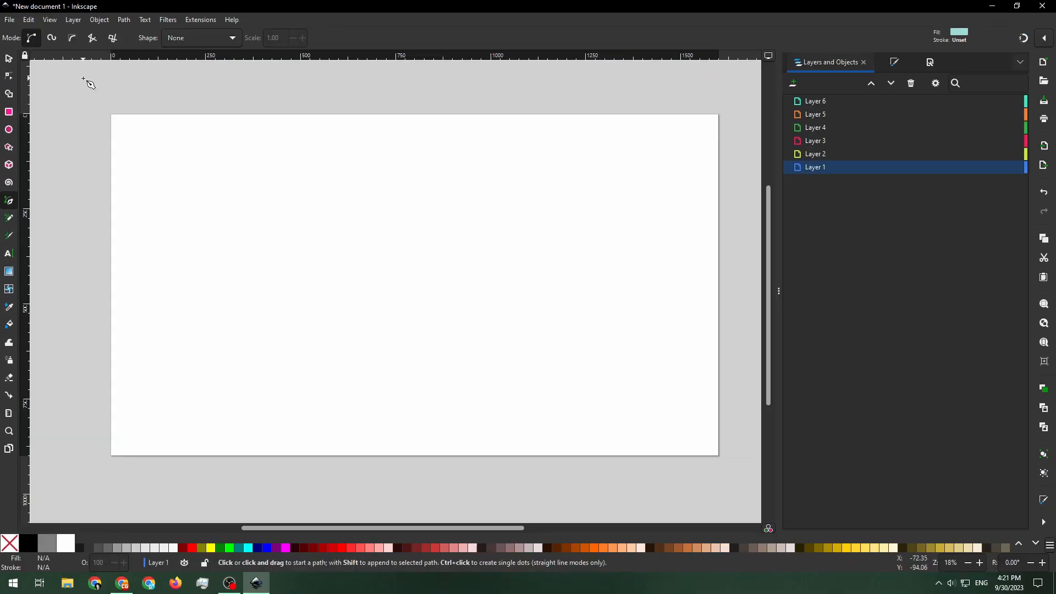
pyautogui.click(83, 101)
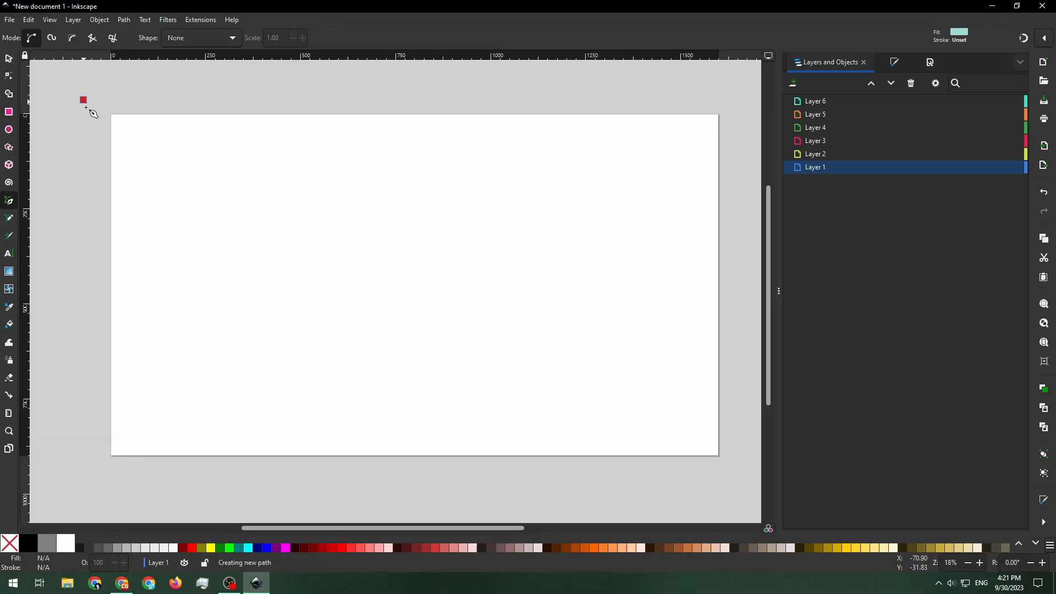
pyautogui.click(222, 276)
pyautogui.click(393, 169)
pyautogui.click(461, 260)
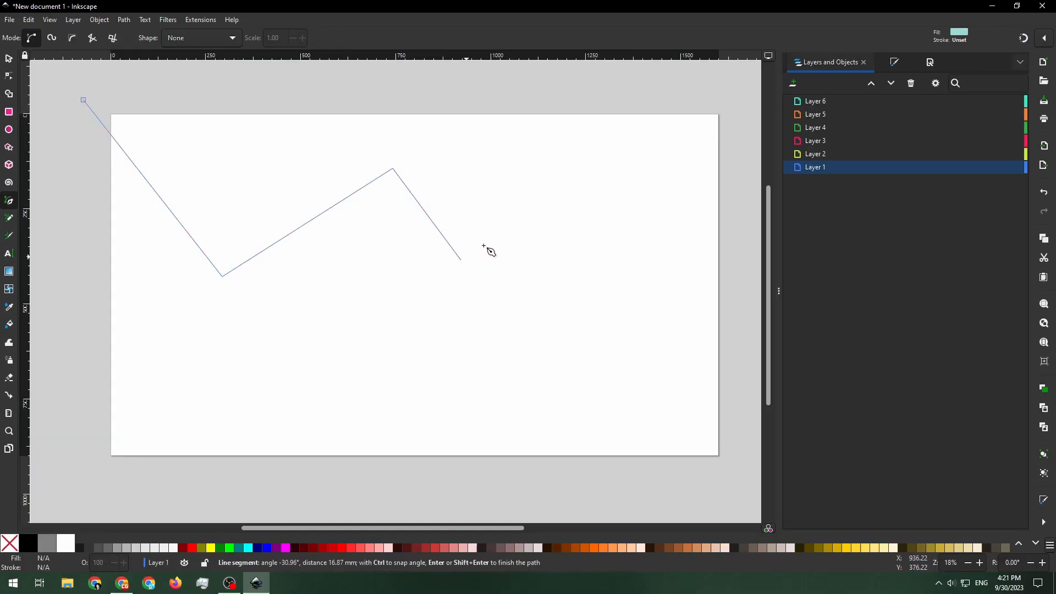
pyautogui.press('Escape')
pyautogui.click(83, 111)
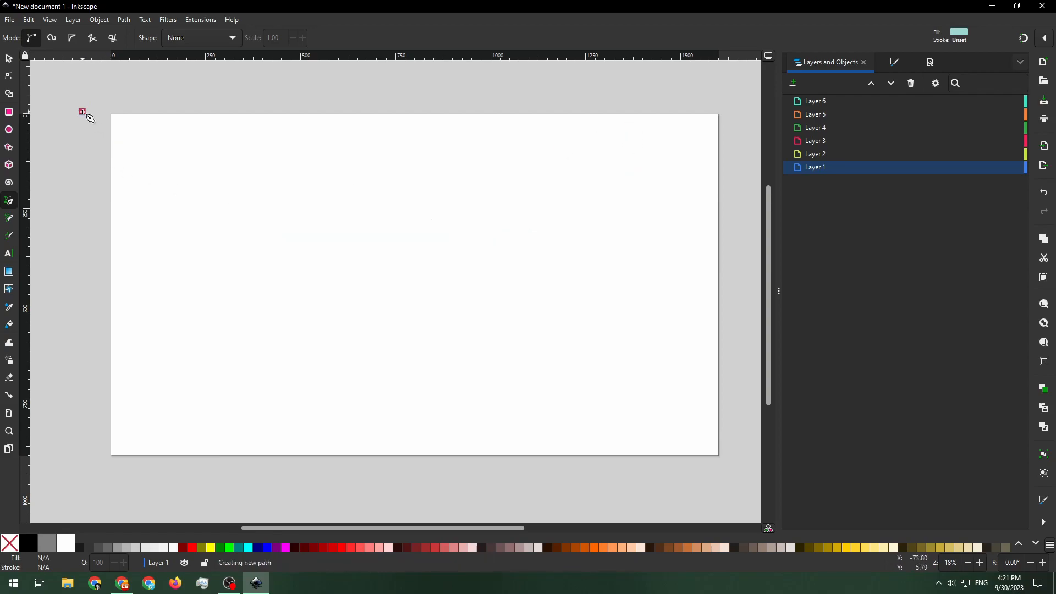
pyautogui.moveTo(258, 270)
pyautogui.mouseDown()
pyautogui.moveTo(361, 247)
pyautogui.moveTo(379, 256)
pyautogui.moveTo(378, 349)
pyautogui.moveTo(364, 281)
pyautogui.moveTo(307, 152)
pyautogui.moveTo(336, 240)
pyautogui.moveTo(488, 199)
pyautogui.moveTo(272, 255)
pyautogui.moveTo(222, 255)
pyautogui.moveTo(288, 311)
pyautogui.moveTo(385, 287)
pyautogui.mouseUp()
pyautogui.press('Escape')
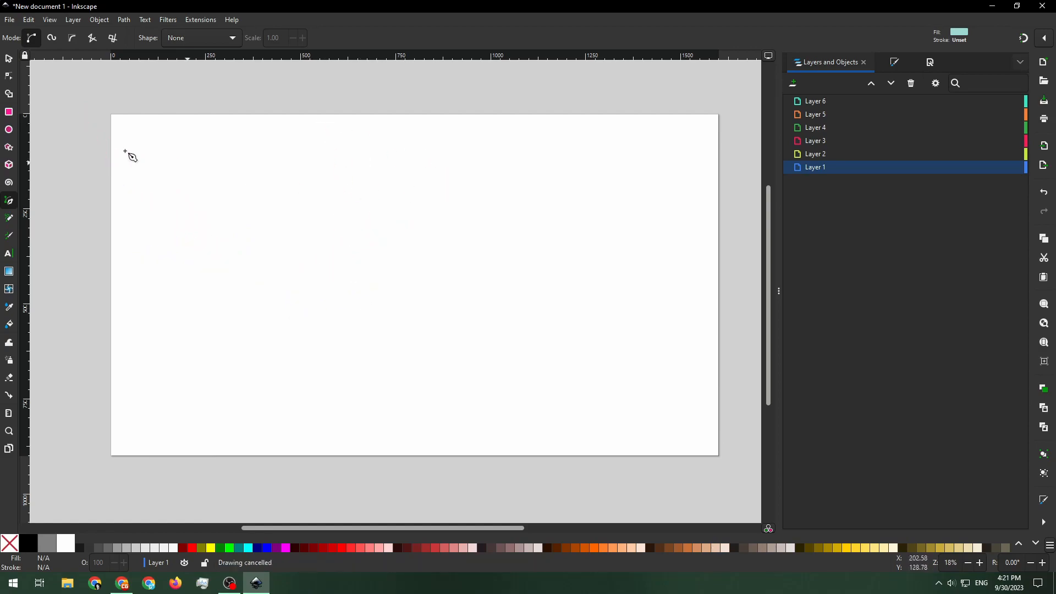
pyautogui.click(992, 6)
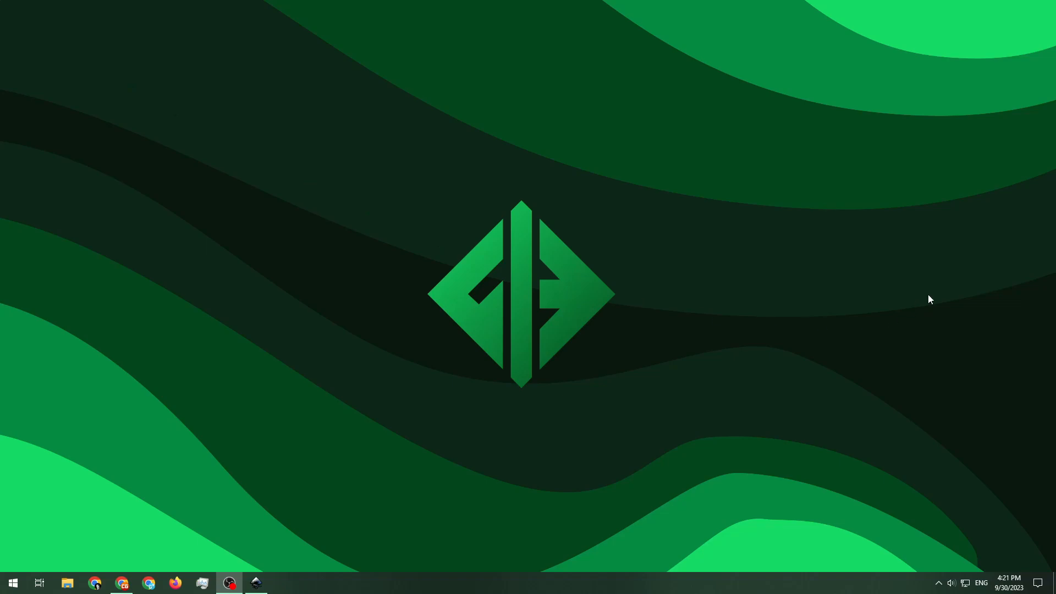
pyautogui.click(256, 583)
pyautogui.click(77, 132)
pyautogui.moveTo(220, 254); pyautogui.dragTo(237, 254)
pyautogui.moveTo(438, 196); pyautogui.dragTo(465, 187)
pyautogui.moveTo(635, 269); pyautogui.dragTo(673, 270)
pyautogui.moveTo(743, 174); pyautogui.dragTo(752, 162)
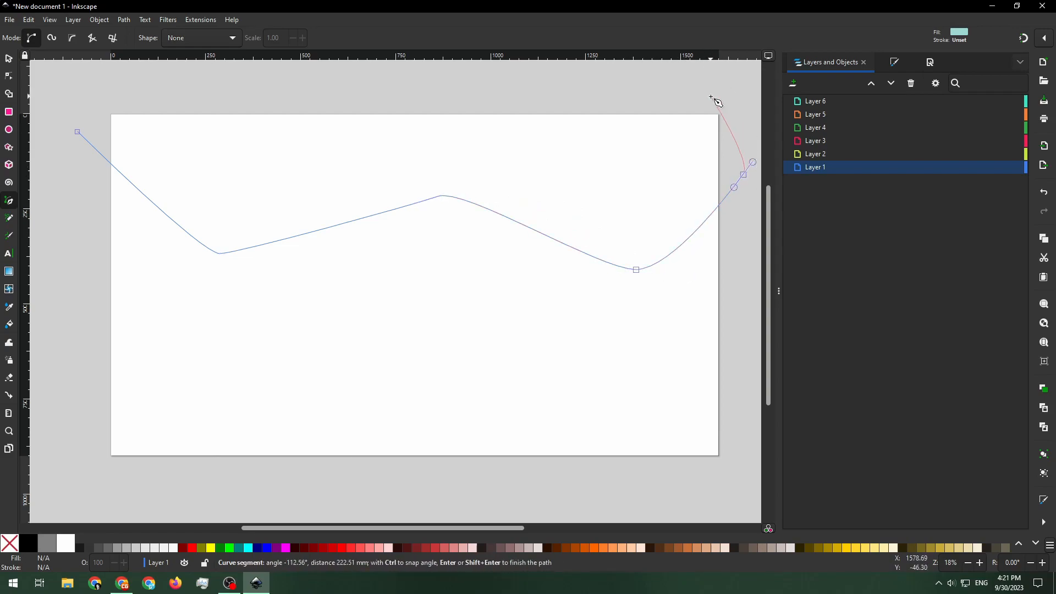
pyautogui.press('Escape')
# Step: Draw a closed shape about 1791 × 493 mm in Layer 1, covering the page's upper part with a smooth wavy lower edge
pyautogui.click(69, 106)
pyautogui.moveTo(325, 264); pyautogui.dragTo(516, 248)
pyautogui.moveTo(609, 143); pyautogui.dragTo(683, 136)
pyautogui.click(749, 156)
pyautogui.click(712, 78)
pyautogui.click(167, 78)
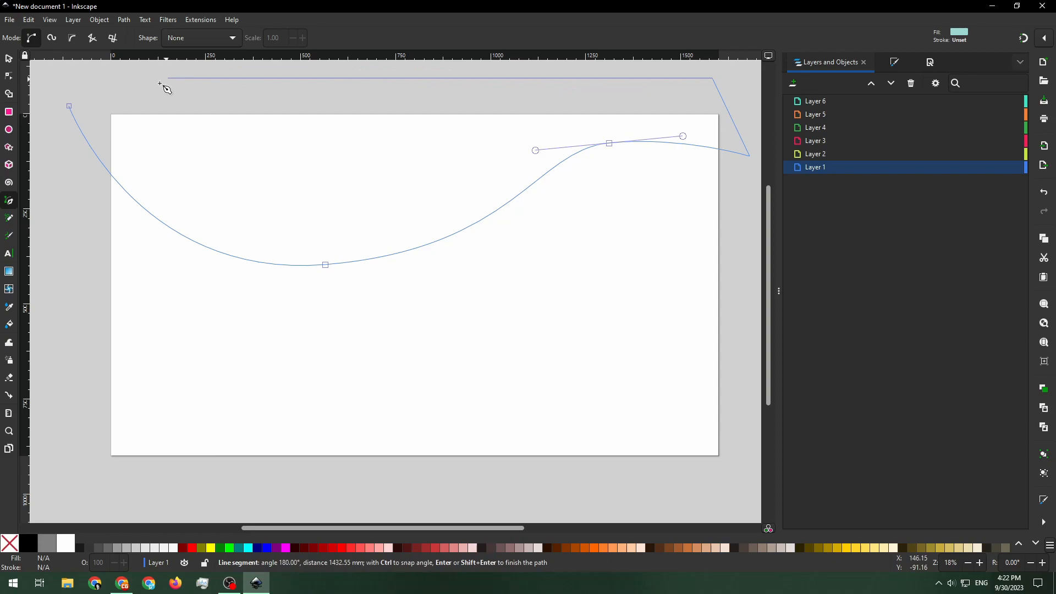
pyautogui.click(69, 107)
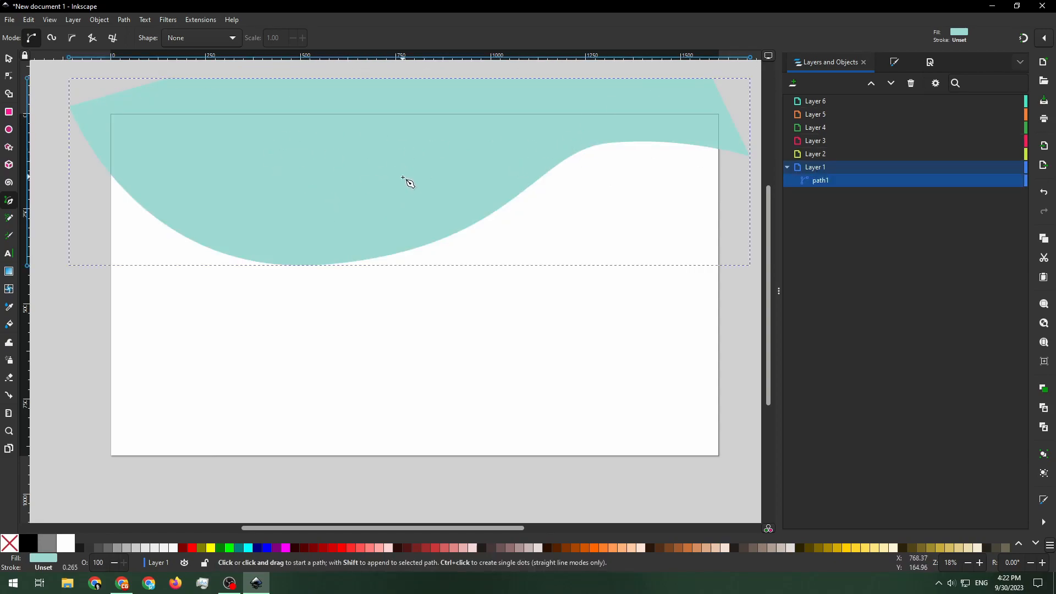
# Step: Open the upper shape's fill settings and try a darker teal and an olive colour on the colour wheel
pyautogui.hotkey('ctrl', 'shift', 'f')
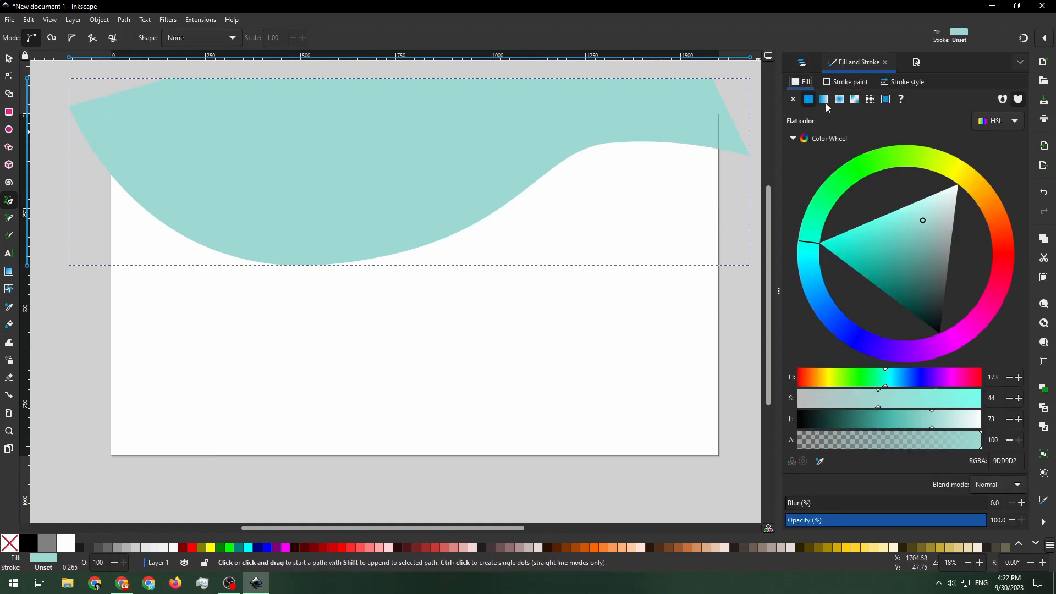
pyautogui.moveTo(923, 220)
pyautogui.mouseDown()
pyautogui.moveTo(834, 261)
pyautogui.moveTo(938, 185)
pyautogui.moveTo(907, 261)
pyautogui.mouseUp()
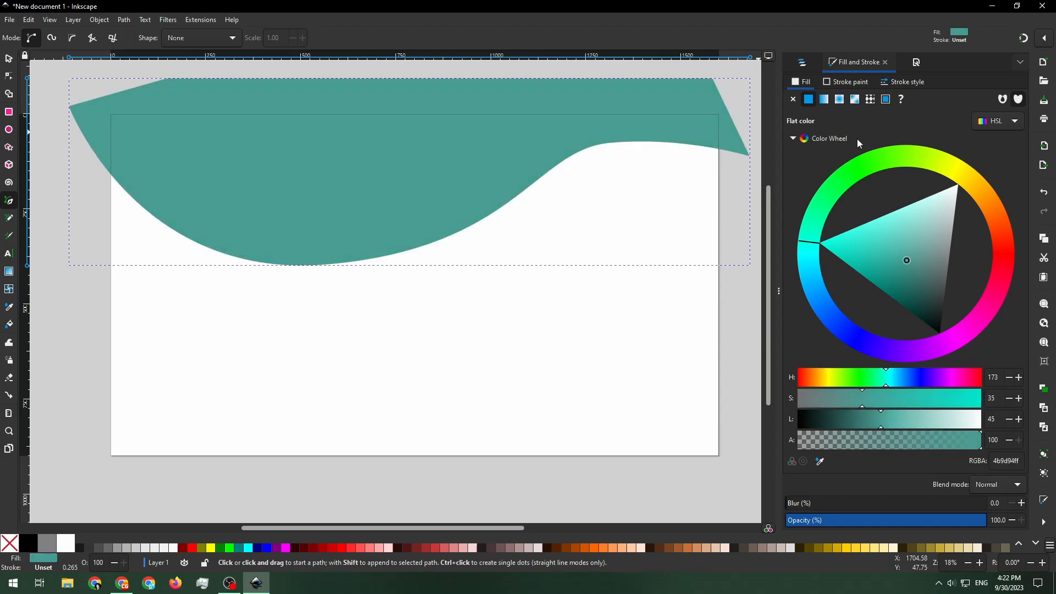
pyautogui.click(821, 142)
pyautogui.click(799, 139)
pyautogui.moveTo(819, 197); pyautogui.dragTo(980, 143)
# Step: Copy the colour 2CA6A4 from the Coolors palette, apply it as the upper shape's fill in Inkscape, and deselect the shape
pyautogui.click(121, 583)
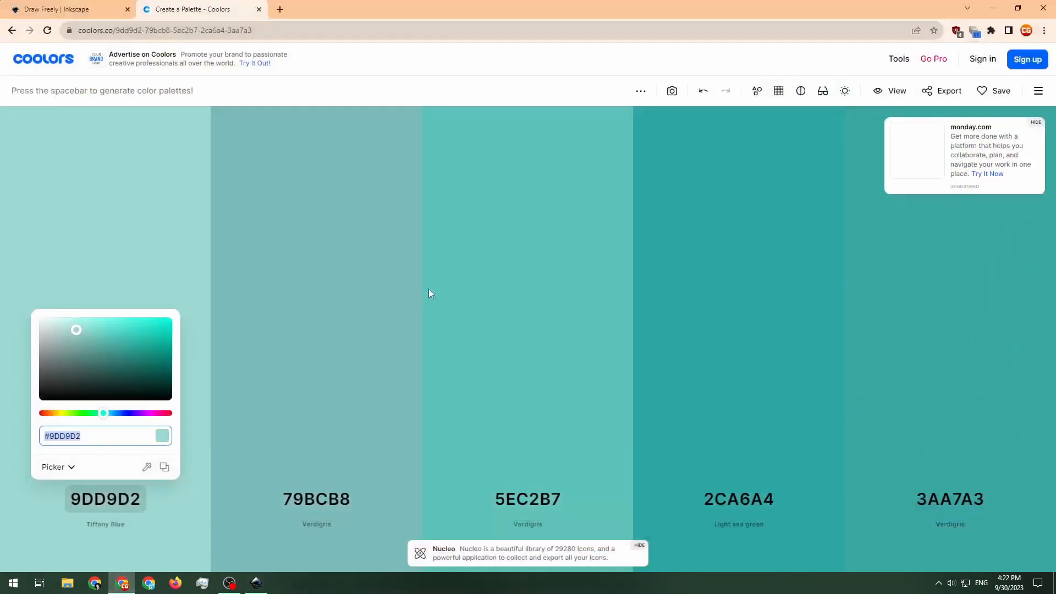
pyautogui.click(141, 233)
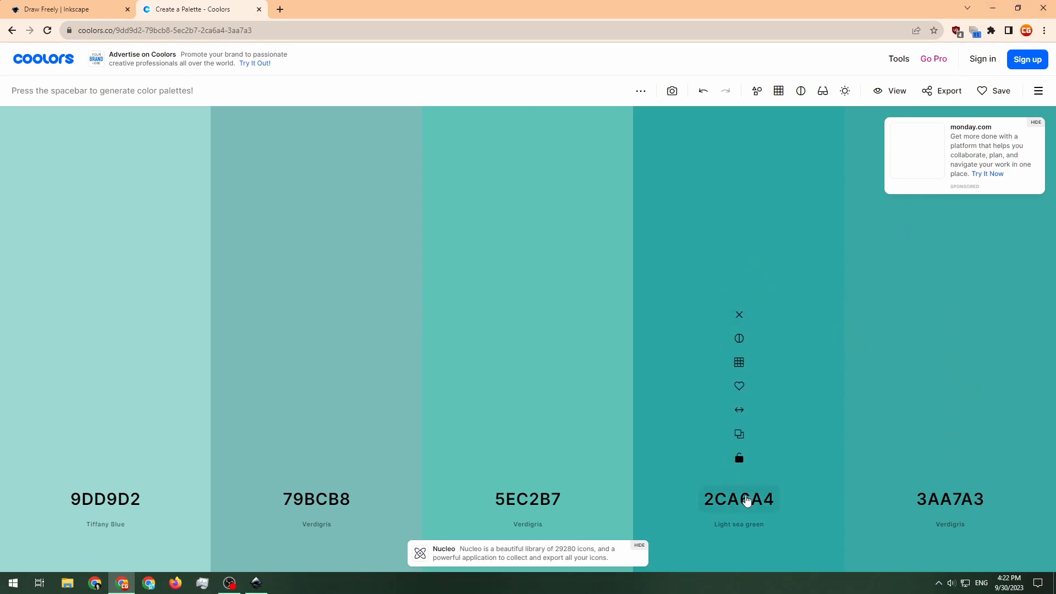
pyautogui.click(747, 498)
pyautogui.hotkey('ctrl', 'c')
pyautogui.click(256, 582)
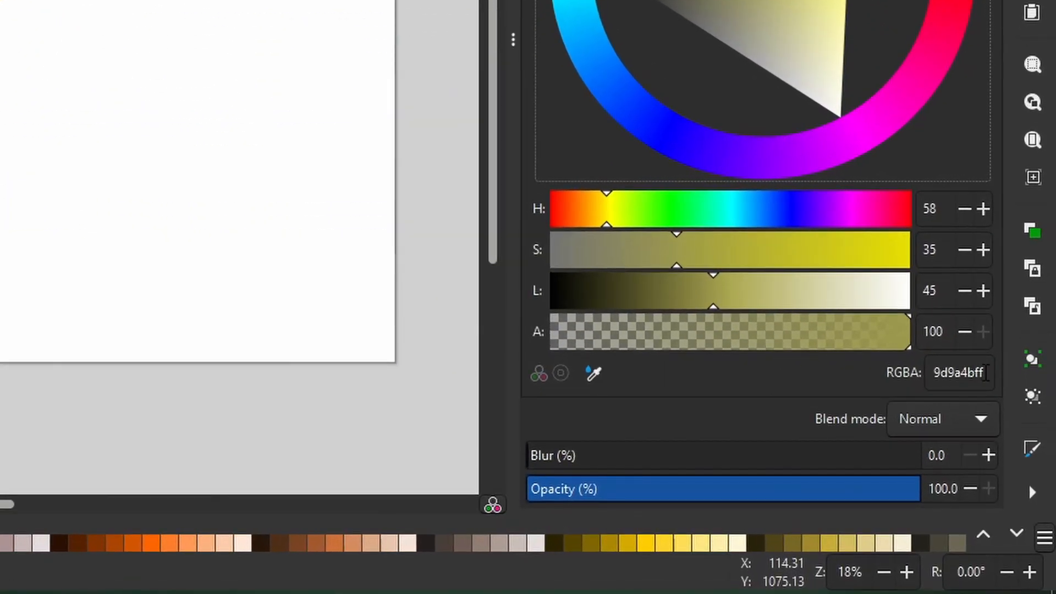
pyautogui.doubleClick(985, 373)
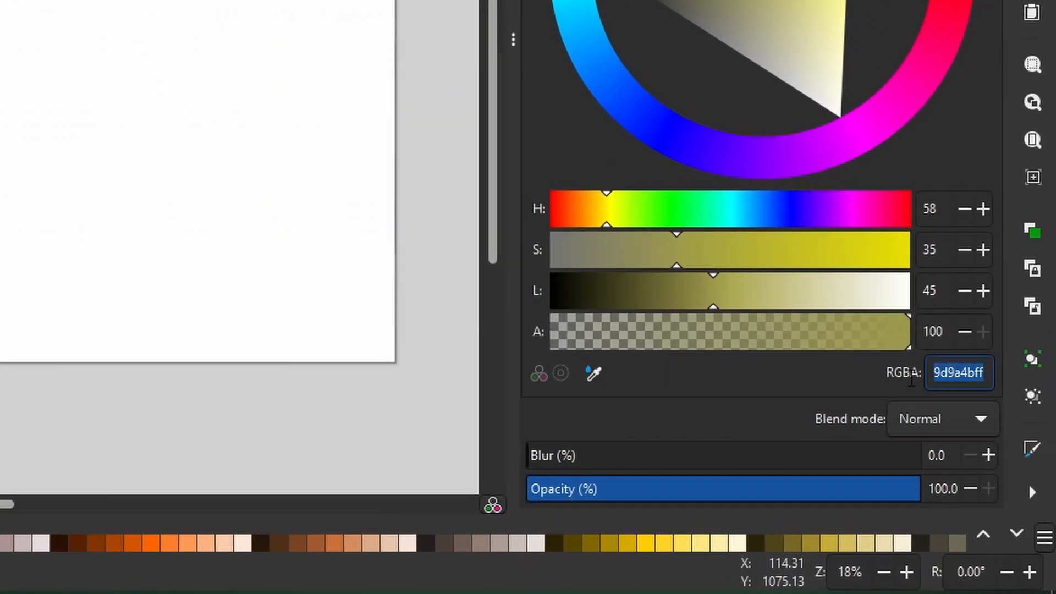
pyautogui.hotkey('ctrl', 'v')
pyautogui.click(8, 62)
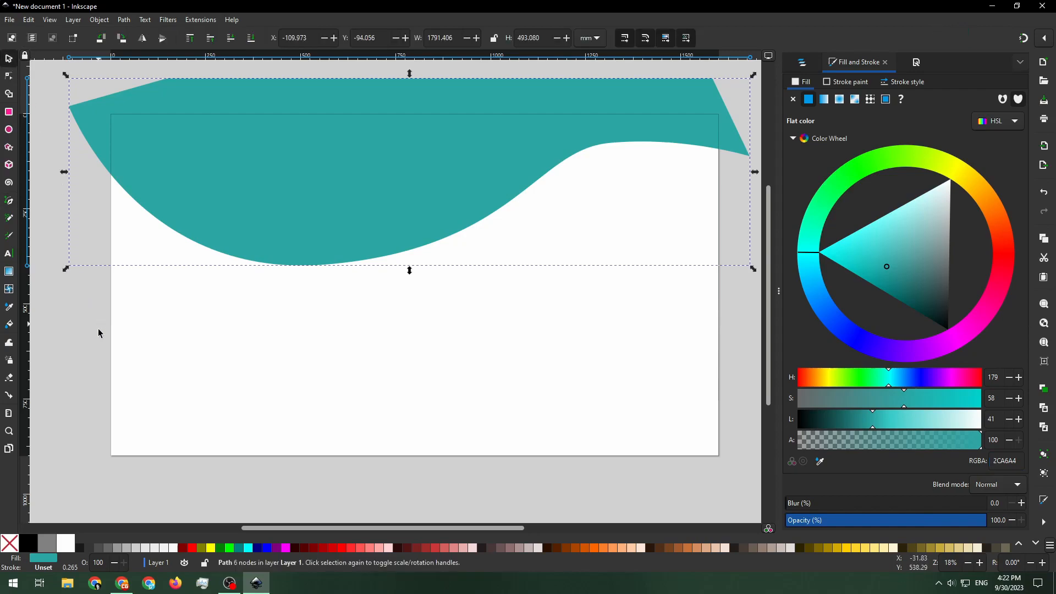
pyautogui.click(100, 346)
# Step: Check the desktop wallpaper for reference and, back in Inkscape, show the layer list and activate the Pen tool
pyautogui.click(994, 5)
pyautogui.click(995, 5)
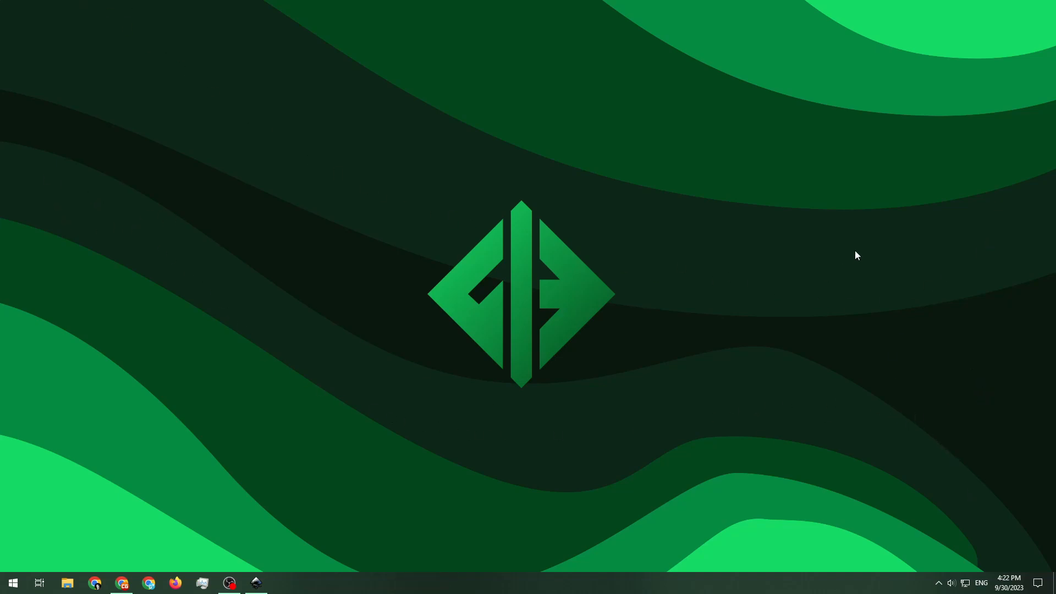
pyautogui.click(256, 583)
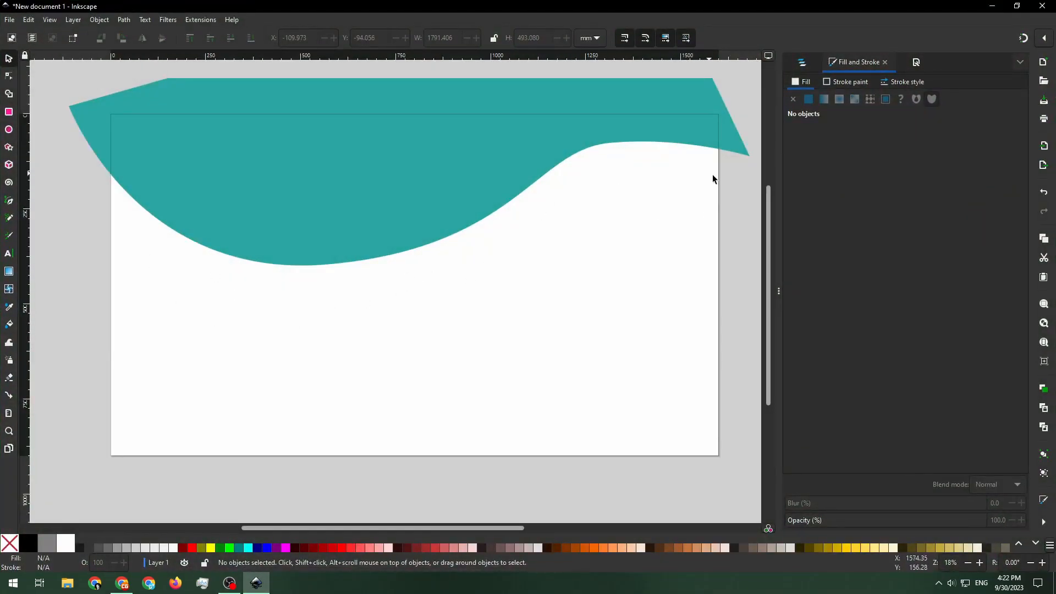
pyautogui.click(795, 63)
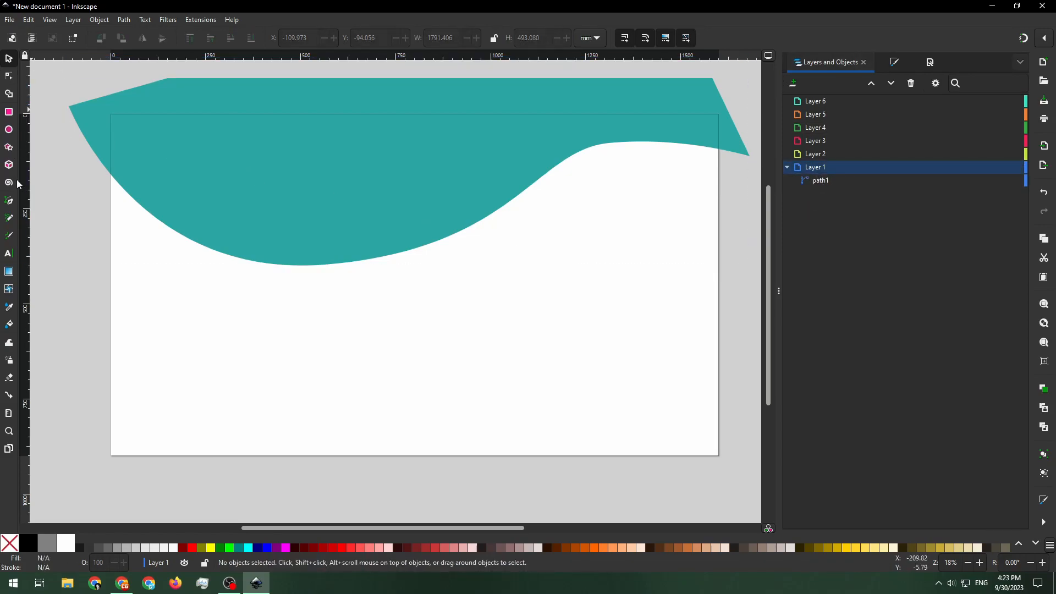
pyautogui.click(8, 201)
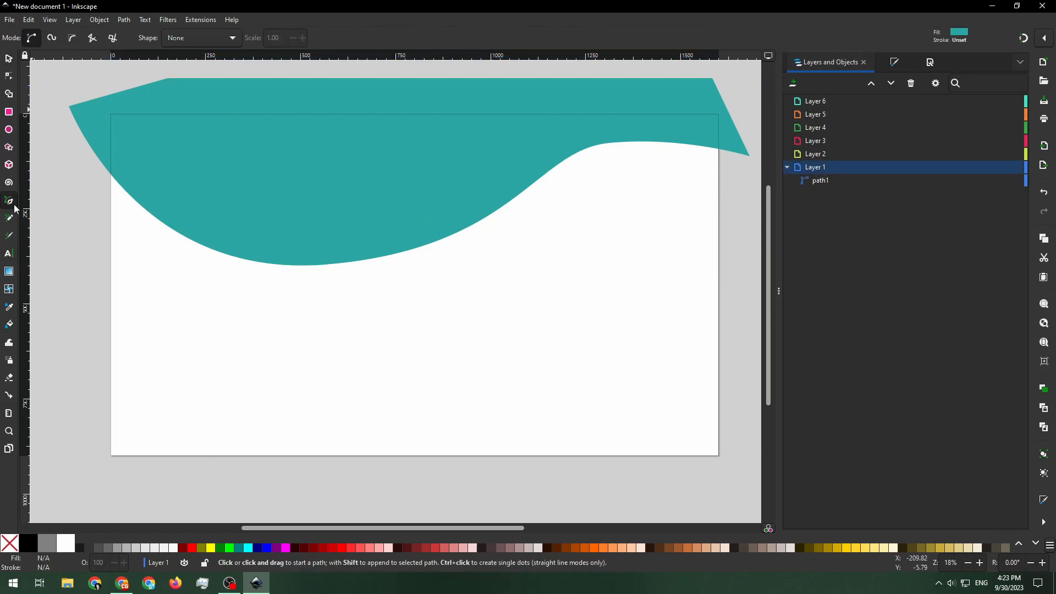
pyautogui.click(55, 299)
pyautogui.moveTo(246, 382); pyautogui.dragTo(304, 424)
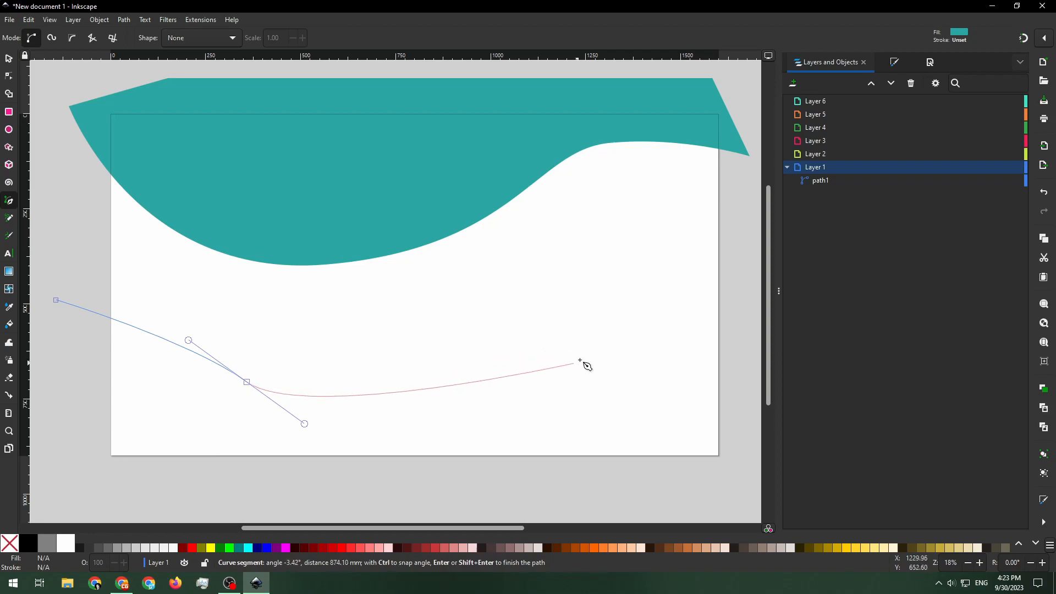
pyautogui.moveTo(639, 299); pyautogui.dragTo(798, 180)
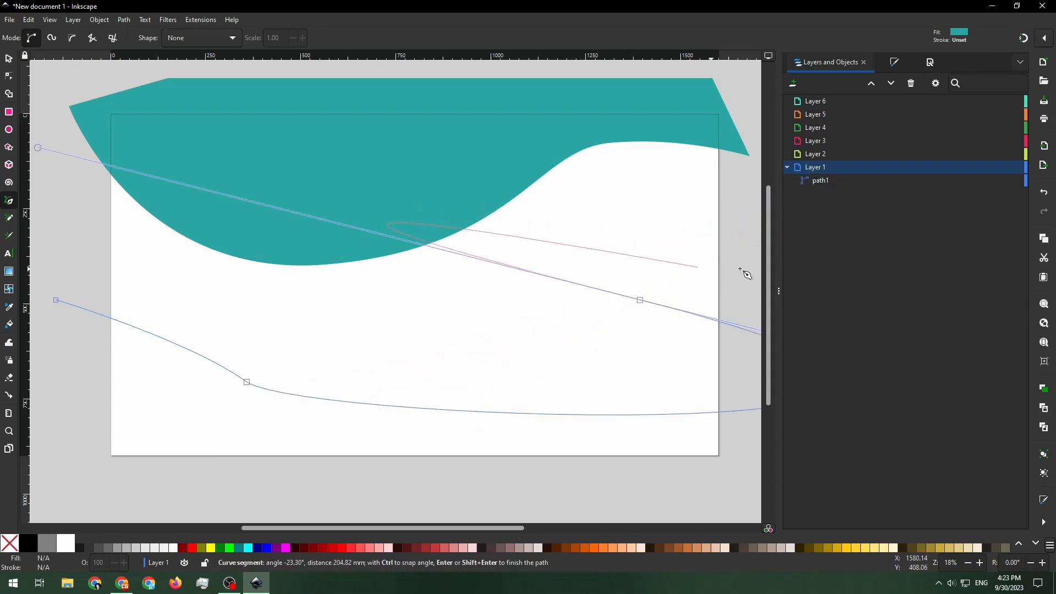
pyautogui.press('Escape')
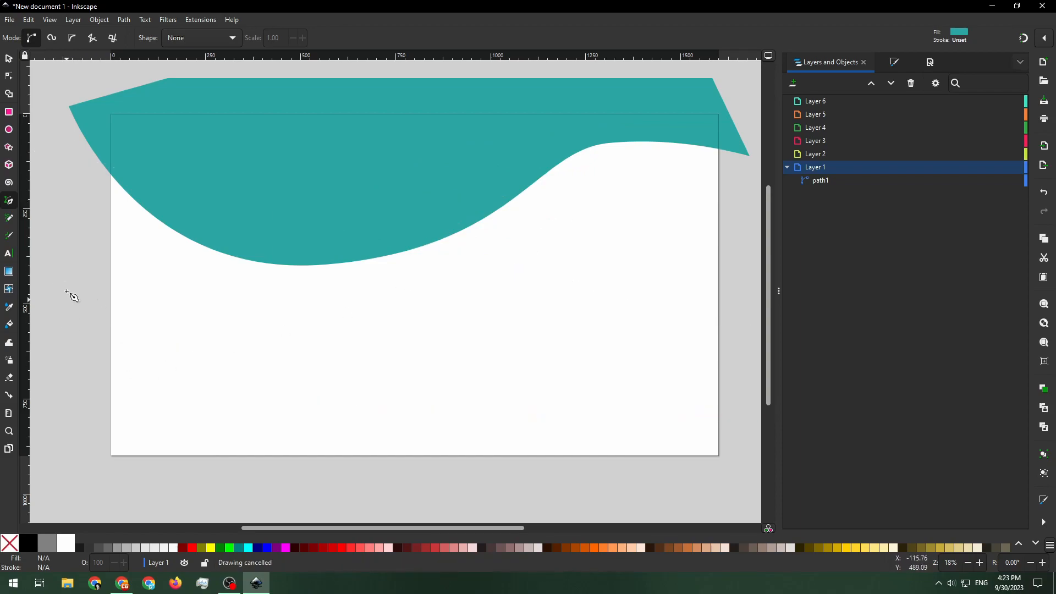
# Step: Draw a second closed shape about 1822 × 745 mm in Layer 1, filling the page's lower part with a wavy upper edge
pyautogui.click(65, 262)
pyautogui.moveTo(234, 339); pyautogui.dragTo(351, 359)
pyautogui.moveTo(604, 206); pyautogui.dragTo(798, 192)
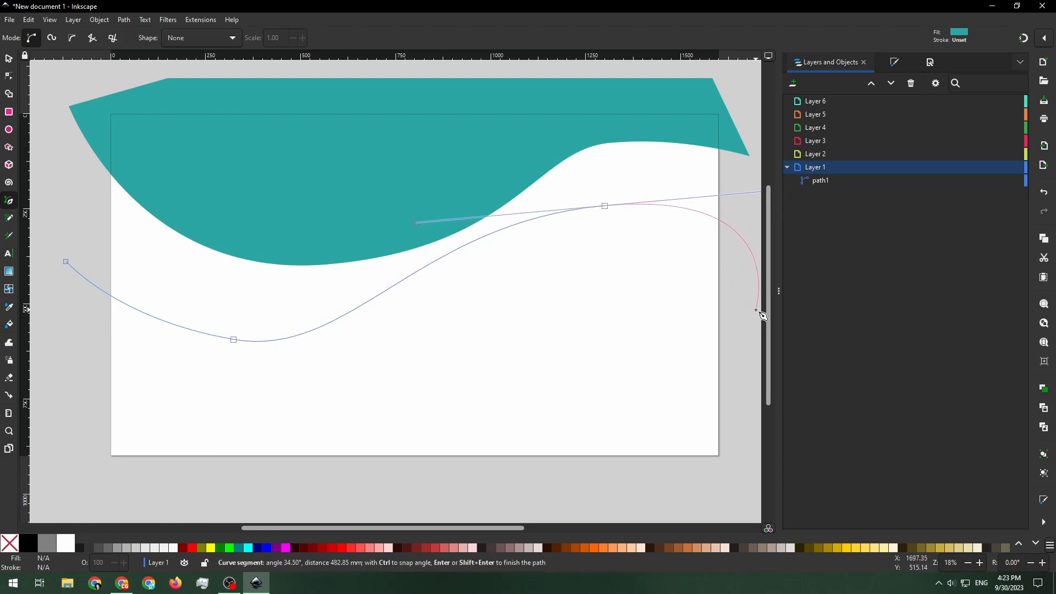
pyautogui.click(724, 486)
pyautogui.click(74, 469)
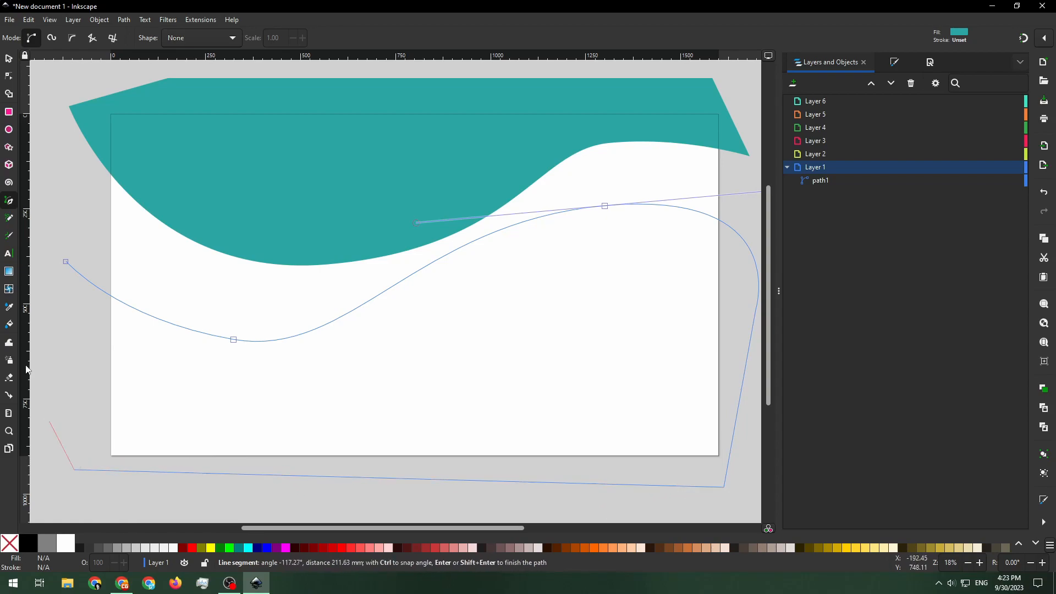
pyautogui.click(65, 262)
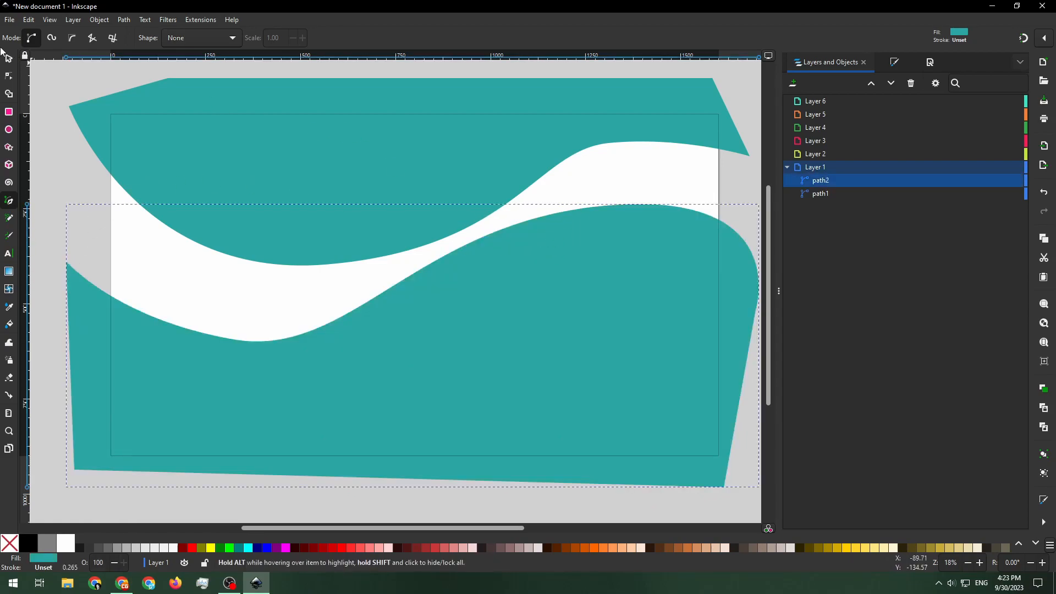
# Step: Move the lower shape slightly down and to the right, to about X -85, Y 304 mm, and deselect it
pyautogui.press('s')
pyautogui.moveTo(477, 309); pyautogui.dragTo(487, 331)
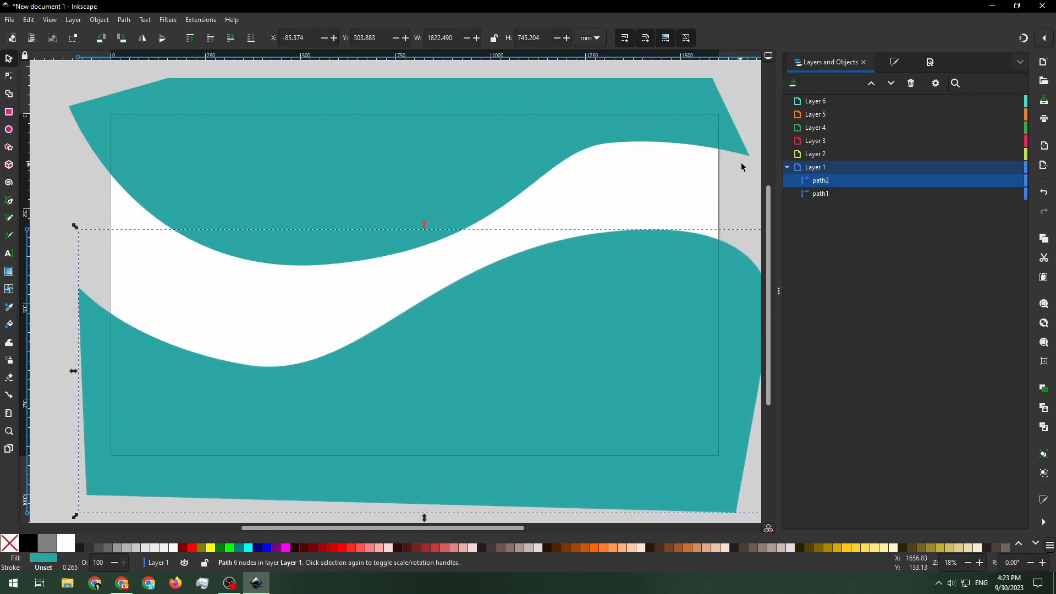
pyautogui.click(740, 164)
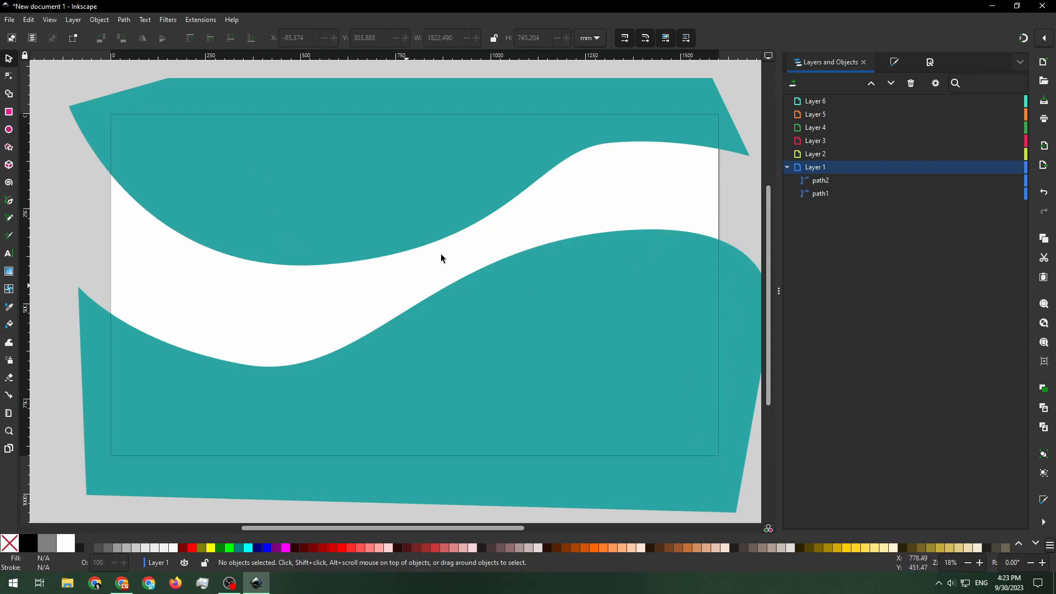
# Step: Make Layer 2 current, copy the colour 3AA7A3 from the Coolors palette, and return to Inkscape with the Pen tool active
pyautogui.click(828, 156)
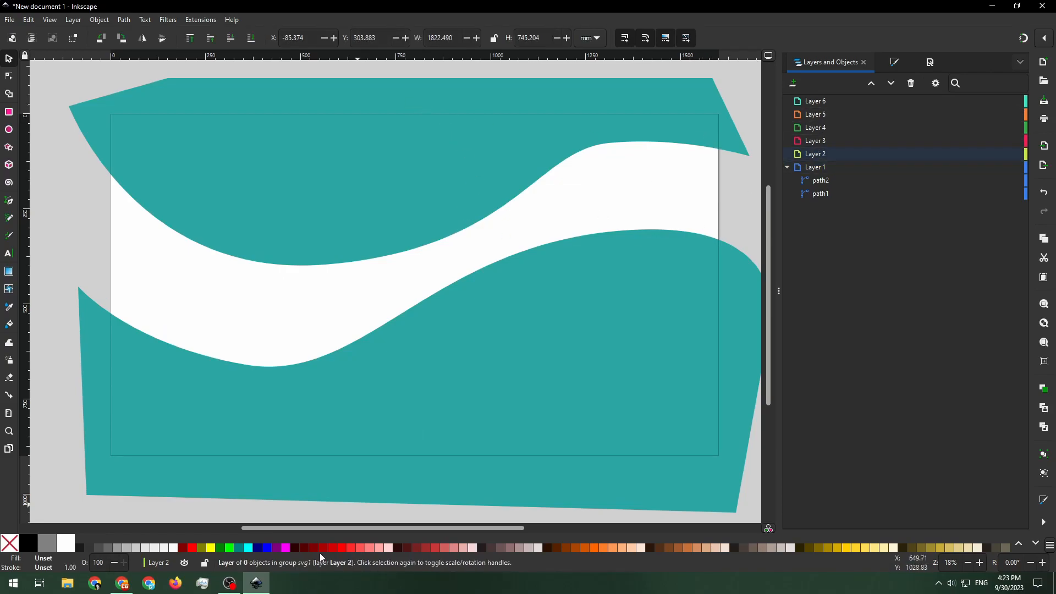
pyautogui.click(122, 583)
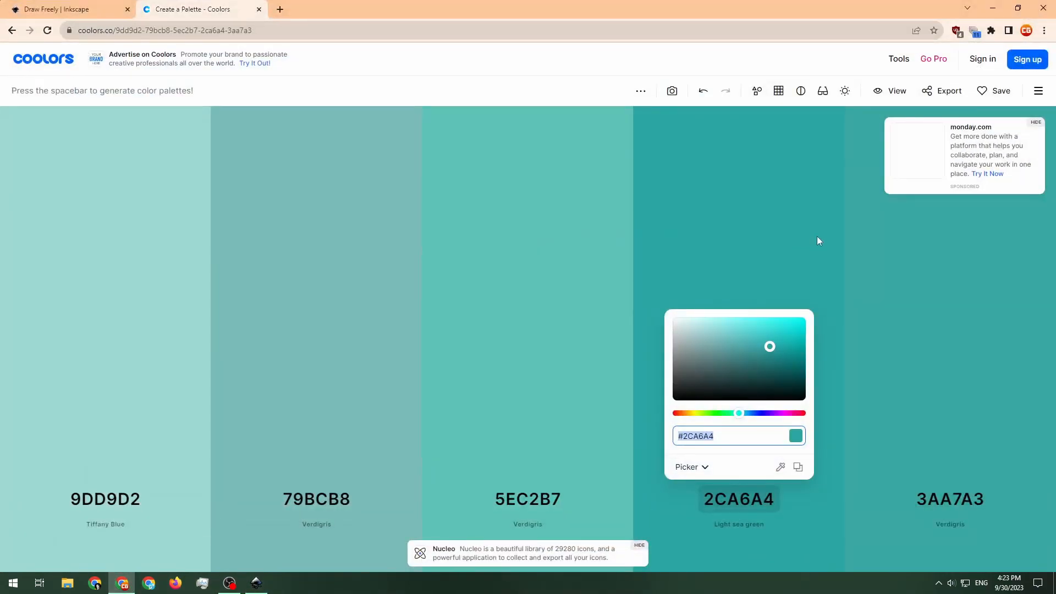
pyautogui.click(955, 238)
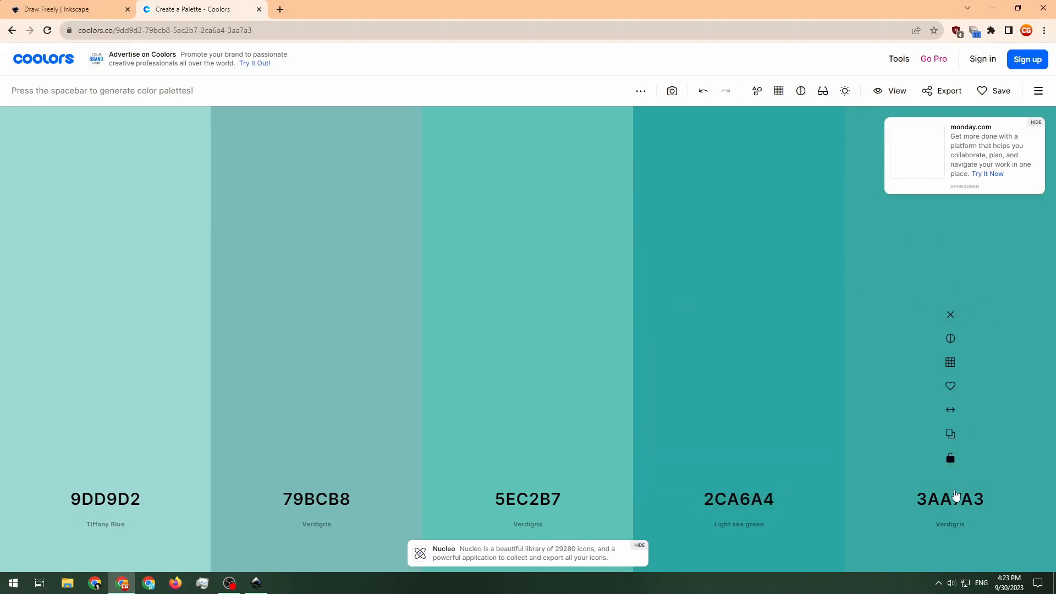
pyautogui.click(950, 498)
pyautogui.hotkey('ctrl', 'c')
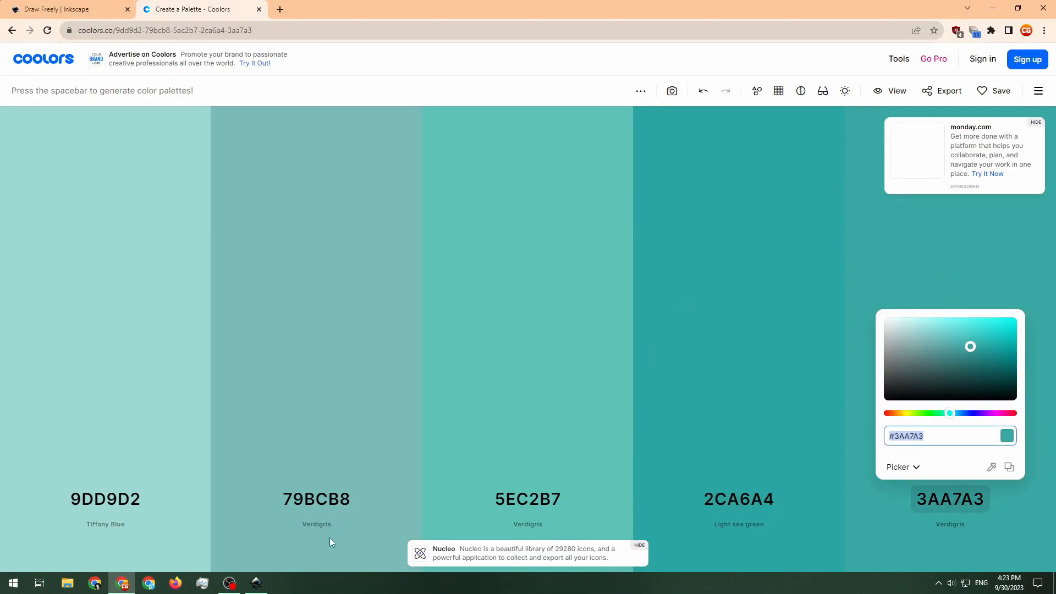
pyautogui.click(257, 582)
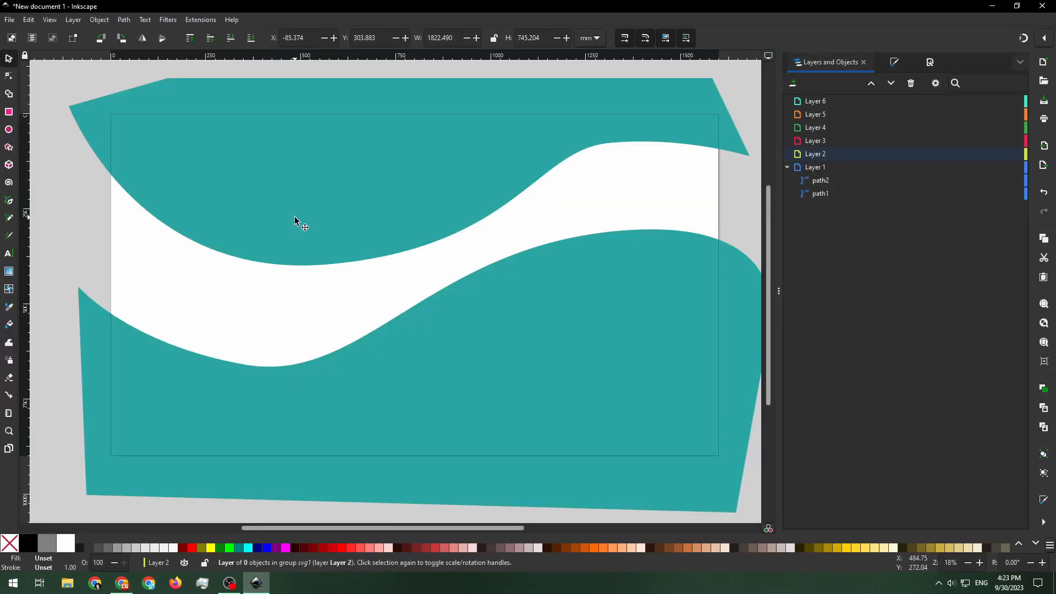
pyautogui.click(9, 201)
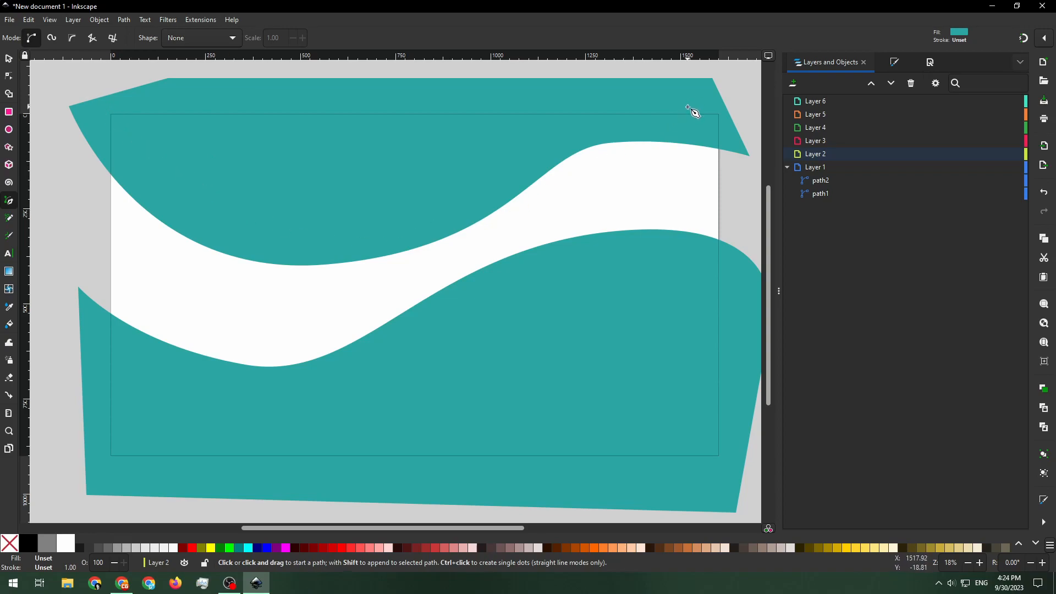
pyautogui.click(66, 70)
pyautogui.moveTo(311, 209); pyautogui.dragTo(454, 192)
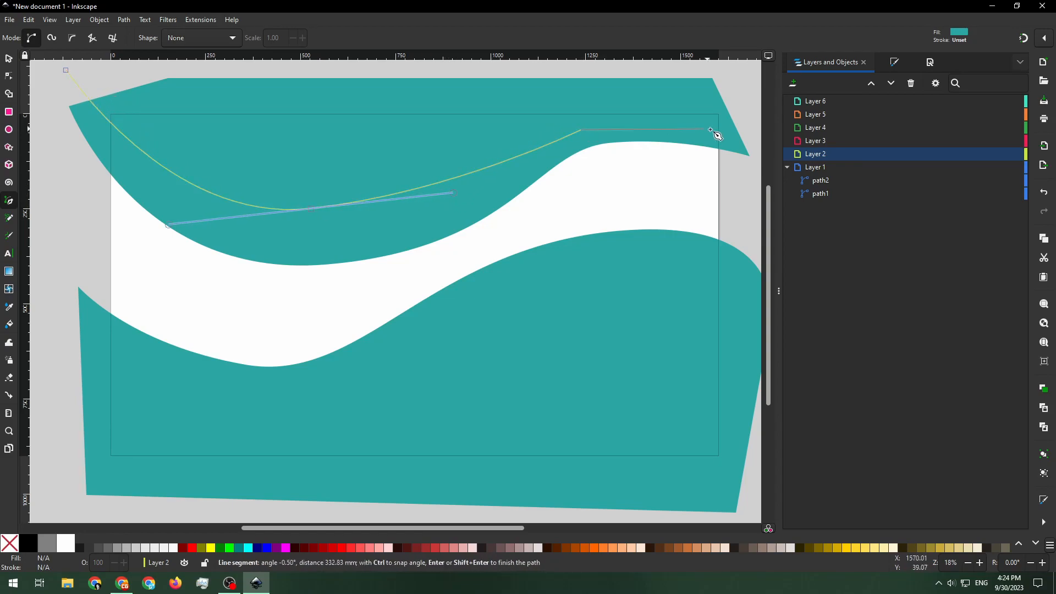
pyautogui.press('Escape')
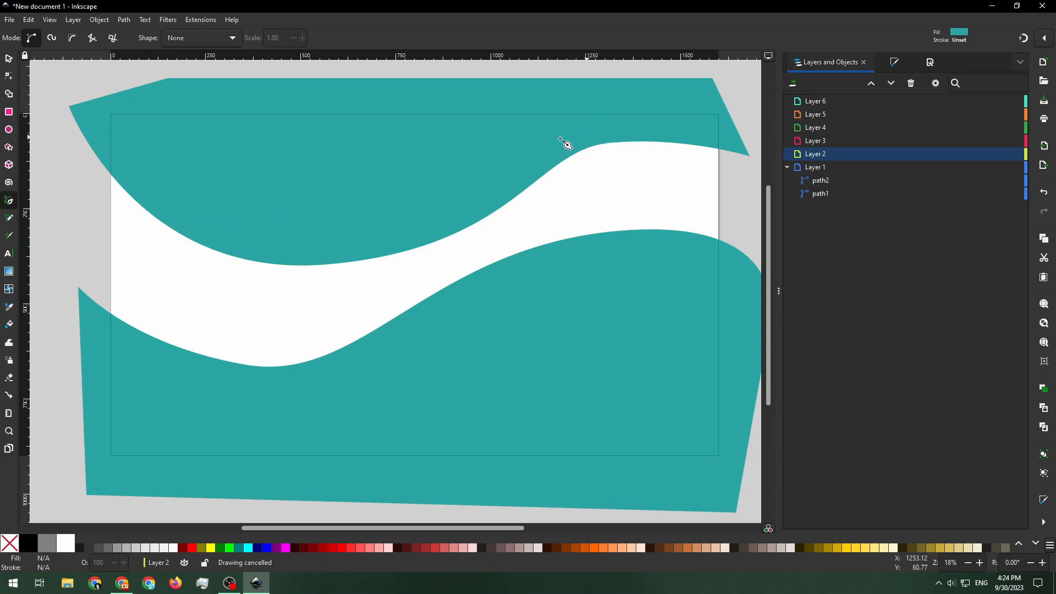
# Step: Draw a closed shape in Layer 2 over the upper wave, its curved lower edge running slightly above the Layer 1 shape's edge
pyautogui.click(59, 77)
pyautogui.moveTo(309, 235); pyautogui.dragTo(480, 233)
pyautogui.moveTo(588, 129); pyautogui.dragTo(696, 122)
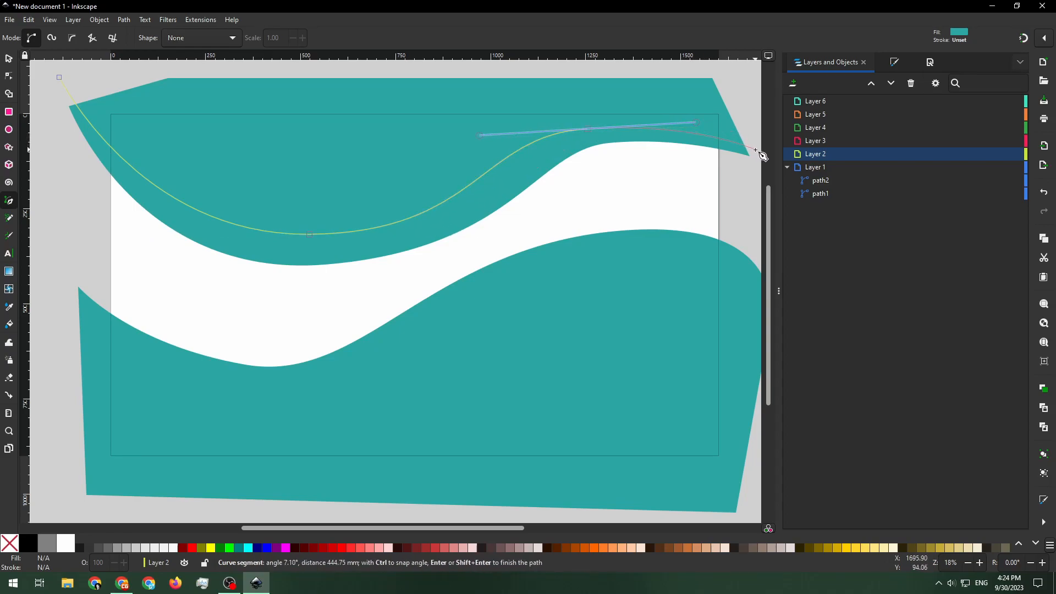
pyautogui.click(752, 156)
pyautogui.click(733, 82)
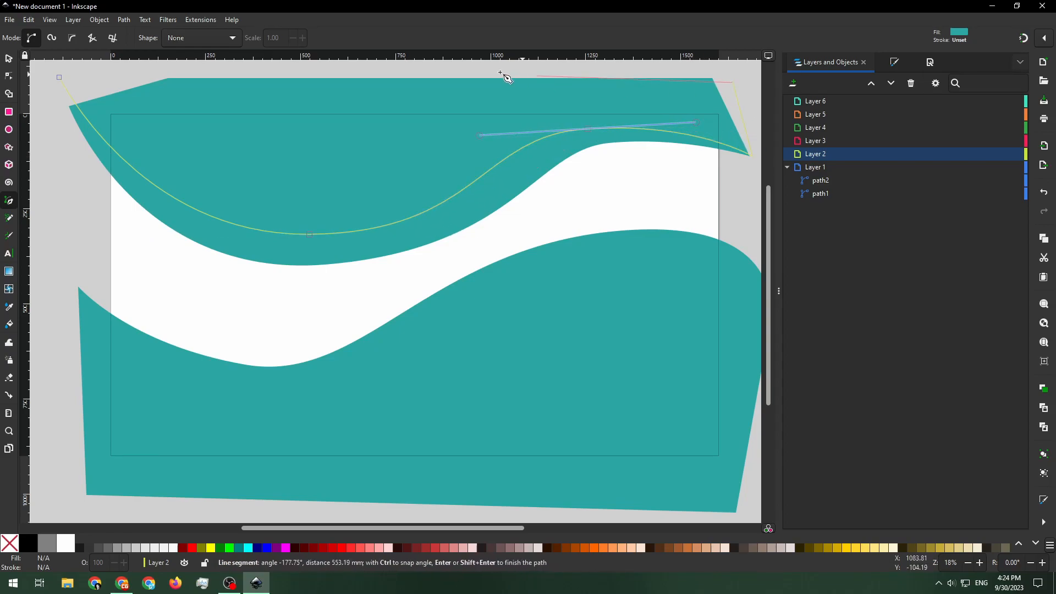
pyautogui.click(125, 78)
pyautogui.click(59, 77)
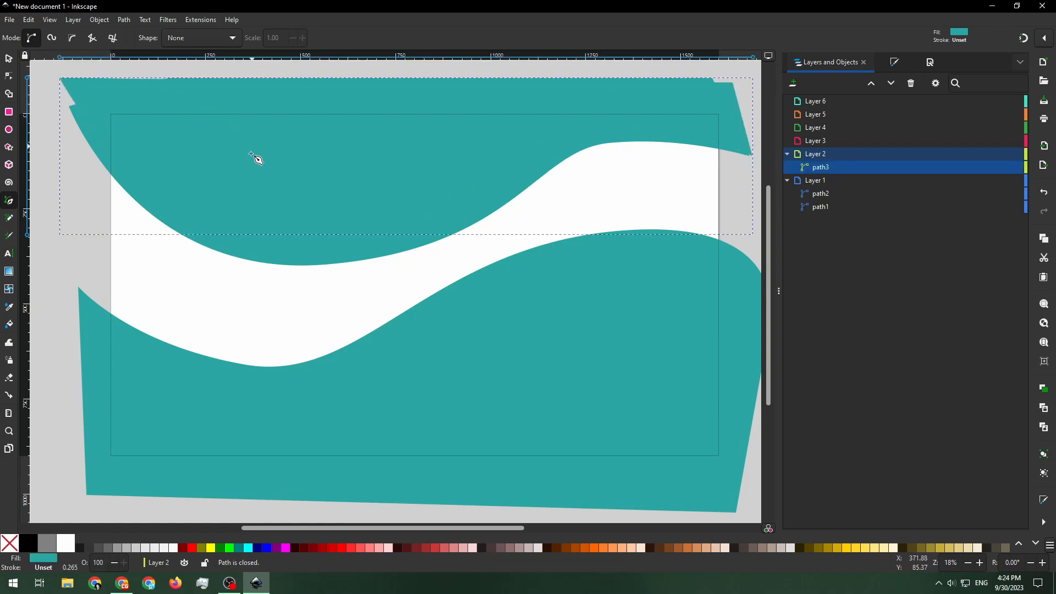
# Step: Fill the upper Layer 2 shape with the copied colour 3AA7A3 and deselect it
pyautogui.click(894, 61)
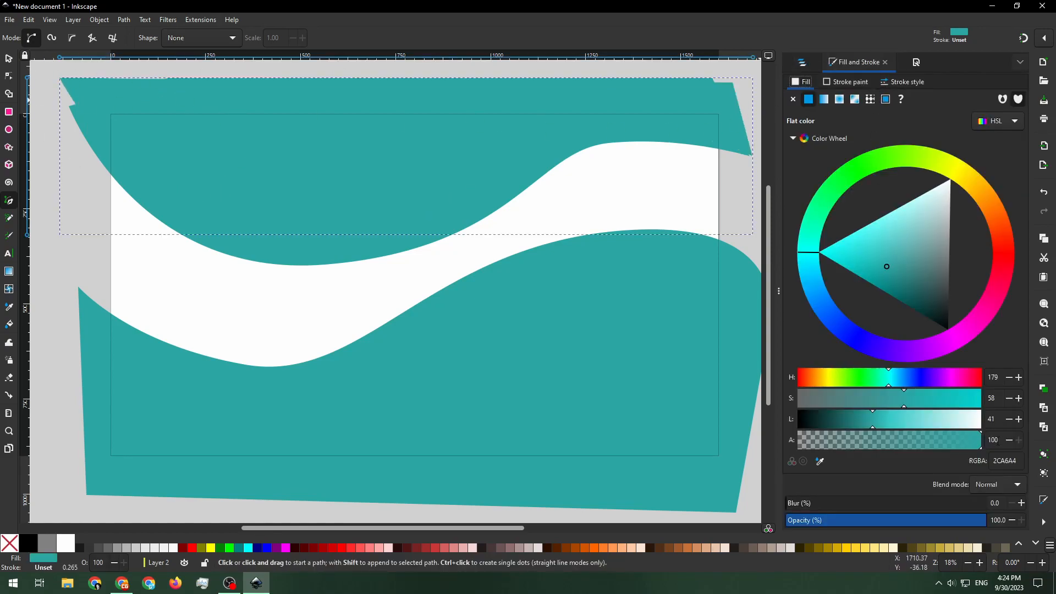
pyautogui.moveTo(1019, 461); pyautogui.dragTo(893, 455)
pyautogui.hotkey('ctrl', 'v')
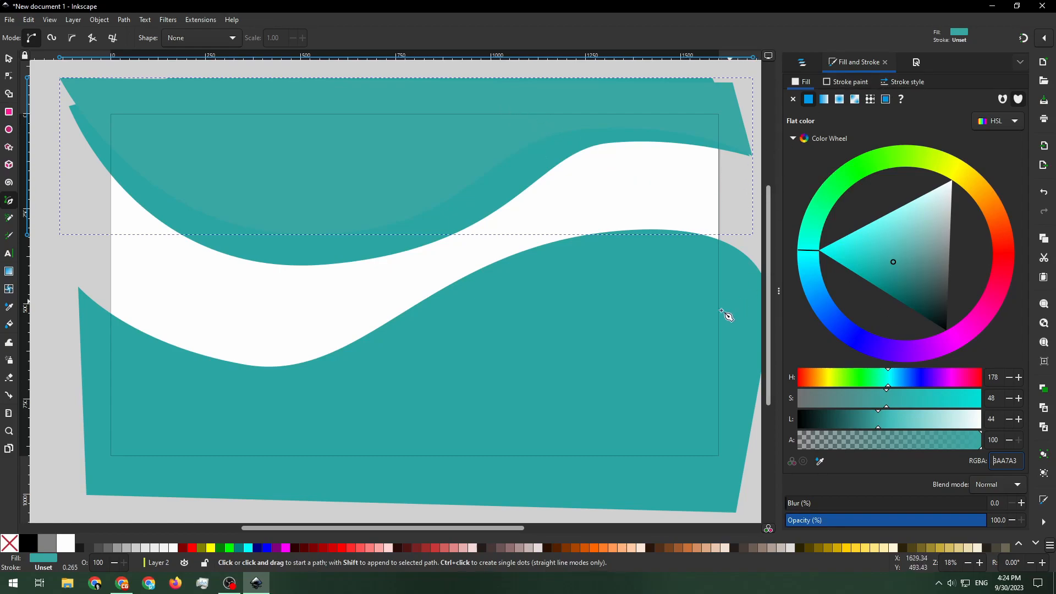
pyautogui.click(7, 59)
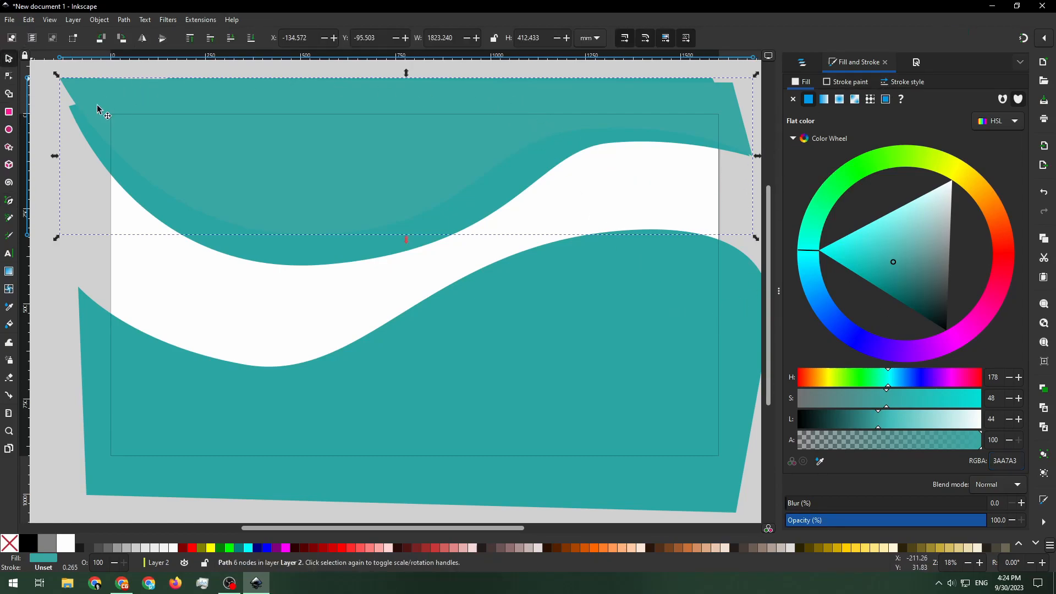
pyautogui.click(124, 256)
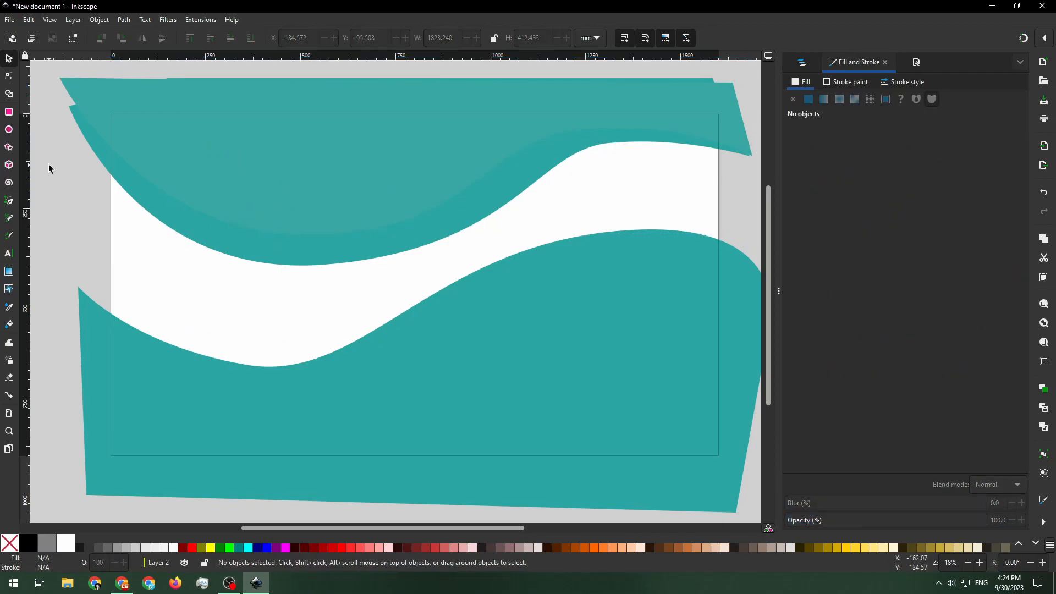
# Step: Draw a closed shape about 1817 × 618 mm in Layer 2 over the lower wave, its curved upper edge slightly below the Layer 1 edge, and deselect it
pyautogui.press('b')
pyautogui.click(55, 287)
pyautogui.moveTo(283, 397); pyautogui.dragTo(416, 364)
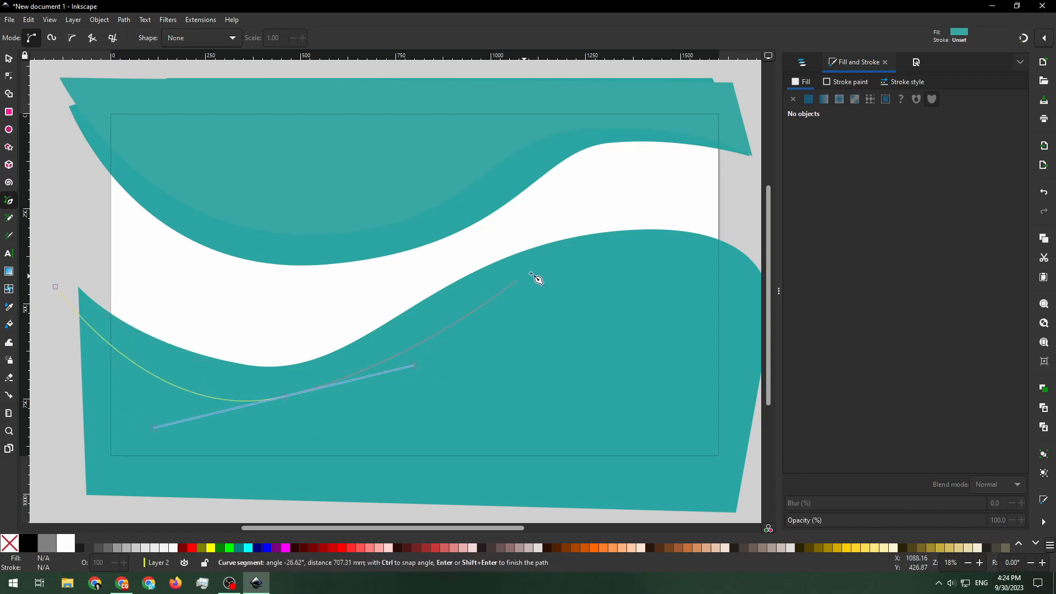
pyautogui.moveTo(596, 254); pyautogui.dragTo(709, 251)
pyautogui.click(746, 289)
pyautogui.click(728, 487)
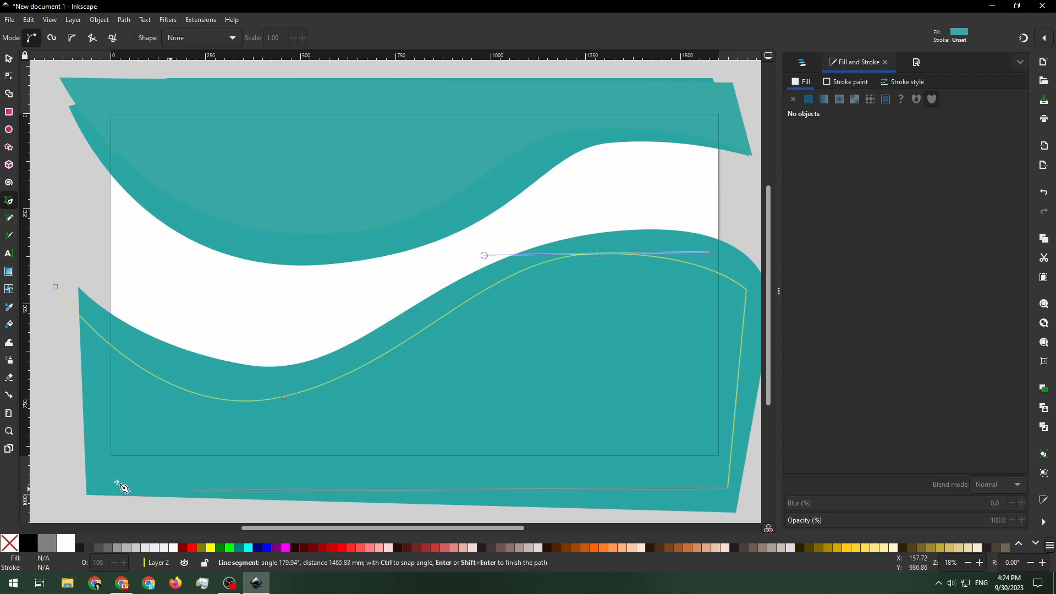
pyautogui.click(83, 472)
pyautogui.click(56, 287)
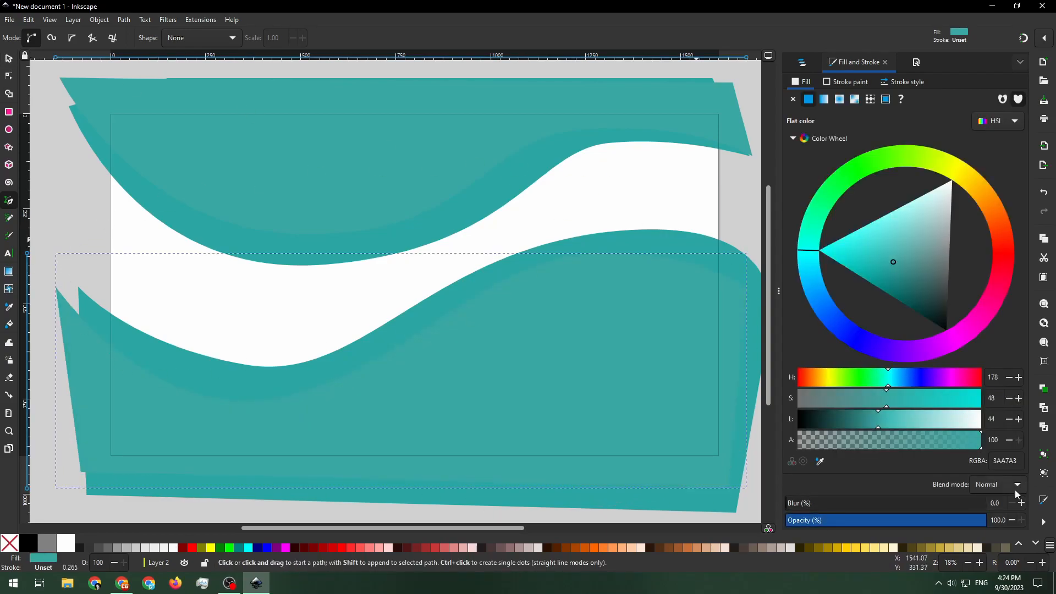
pyautogui.click(9, 58)
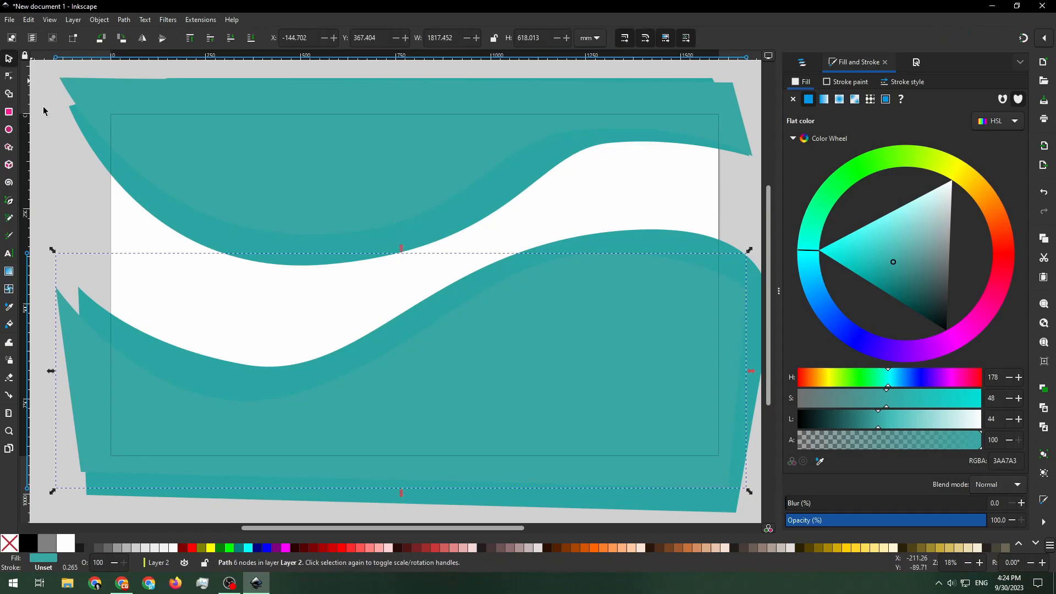
pyautogui.click(628, 215)
# Step: Make Layer 3 current, copy the colour 5EC2B7 from the Coolors palette, and return to Inkscape
pyautogui.click(801, 62)
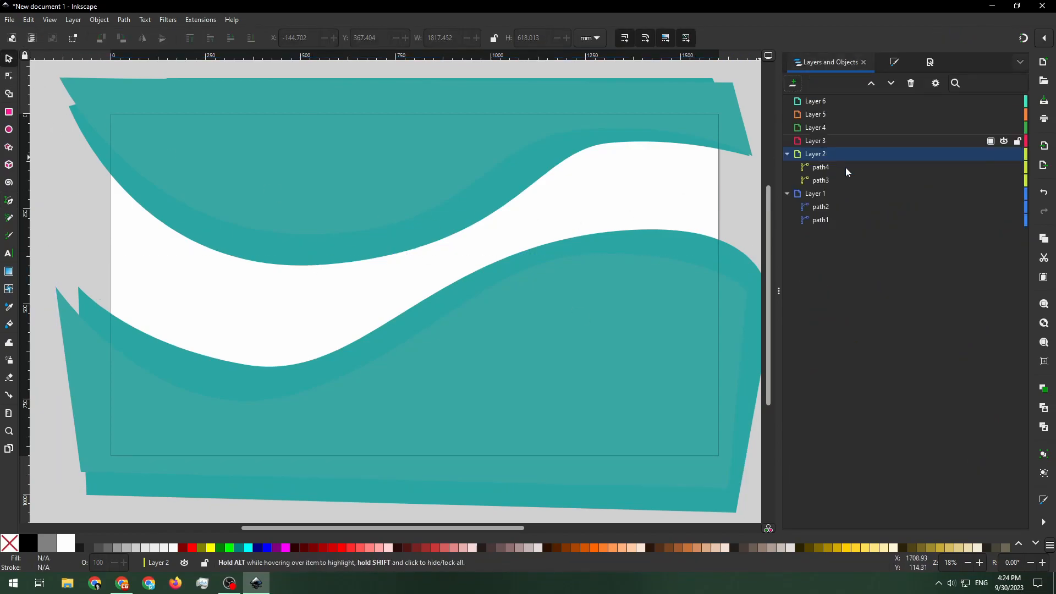
pyautogui.hotkey('alt', 'Tab')
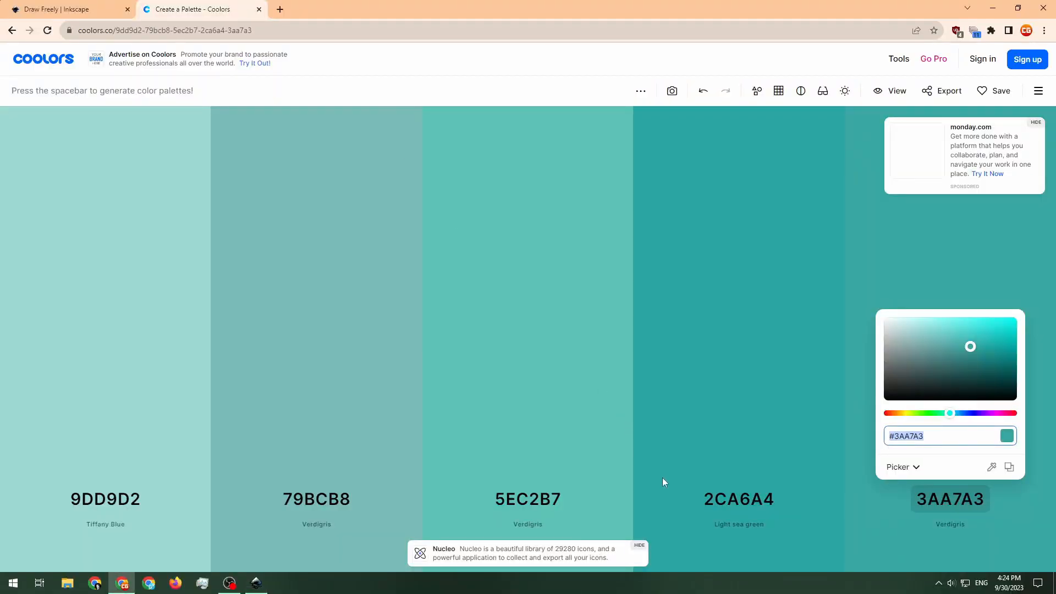
pyautogui.click(548, 497)
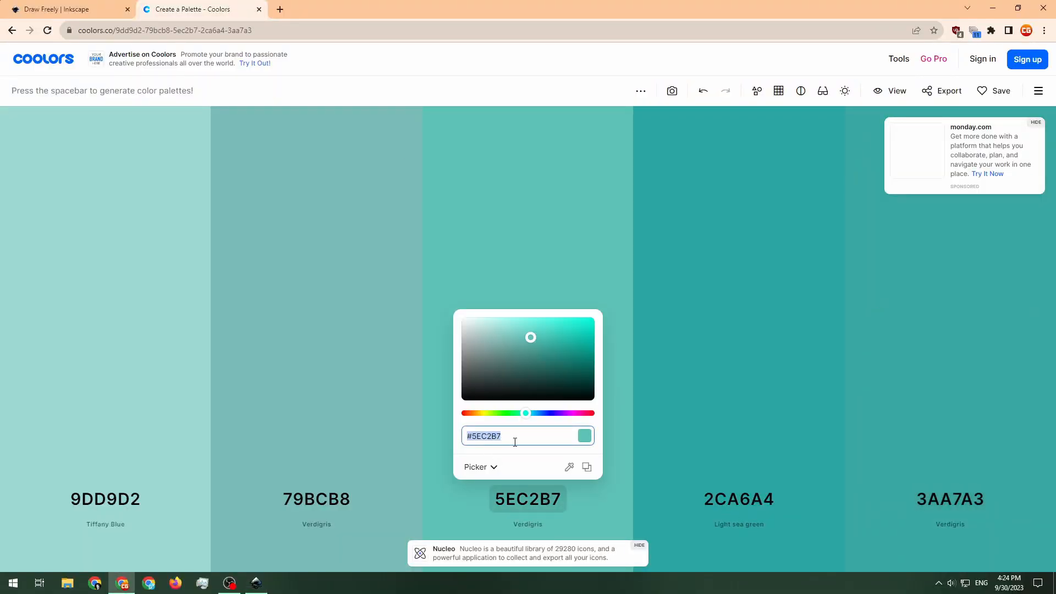
pyautogui.click(256, 583)
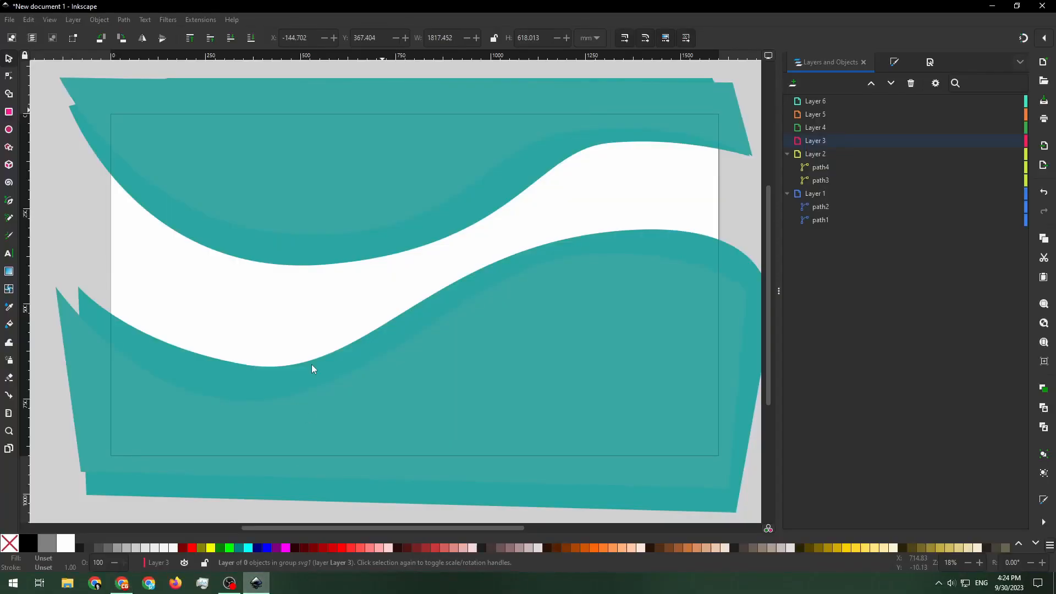
# Step: Draw a closed shape about 1713 × 351 mm in Layer 3 over the upper wave, its curved lower edge above the Layer 2 shape's edge
pyautogui.click(9, 202)
pyautogui.click(85, 66)
pyautogui.moveTo(316, 200); pyautogui.dragTo(460, 185)
pyautogui.moveTo(565, 115); pyautogui.dragTo(667, 112)
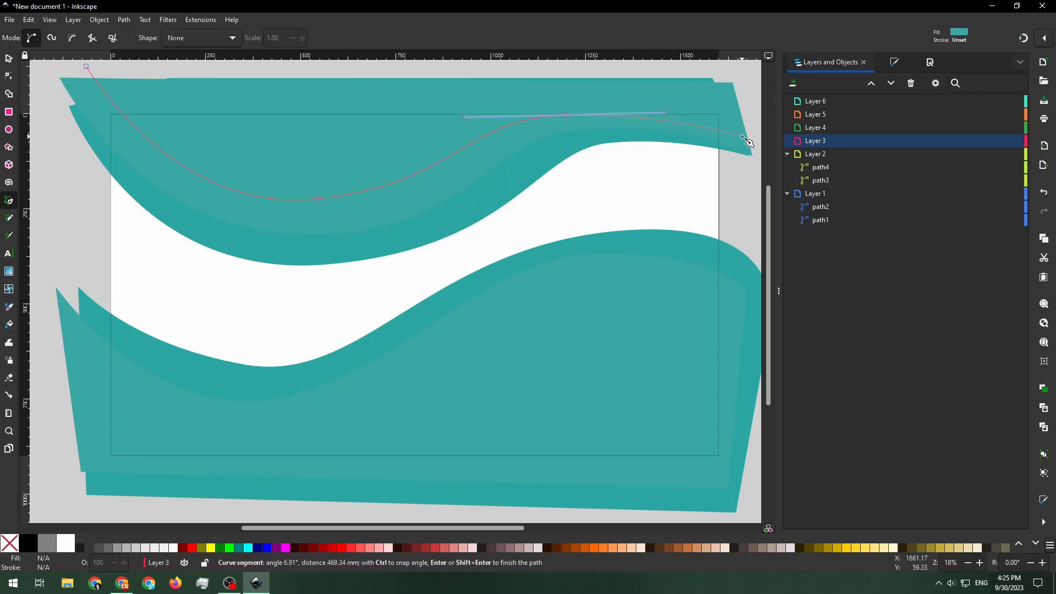
pyautogui.click(738, 135)
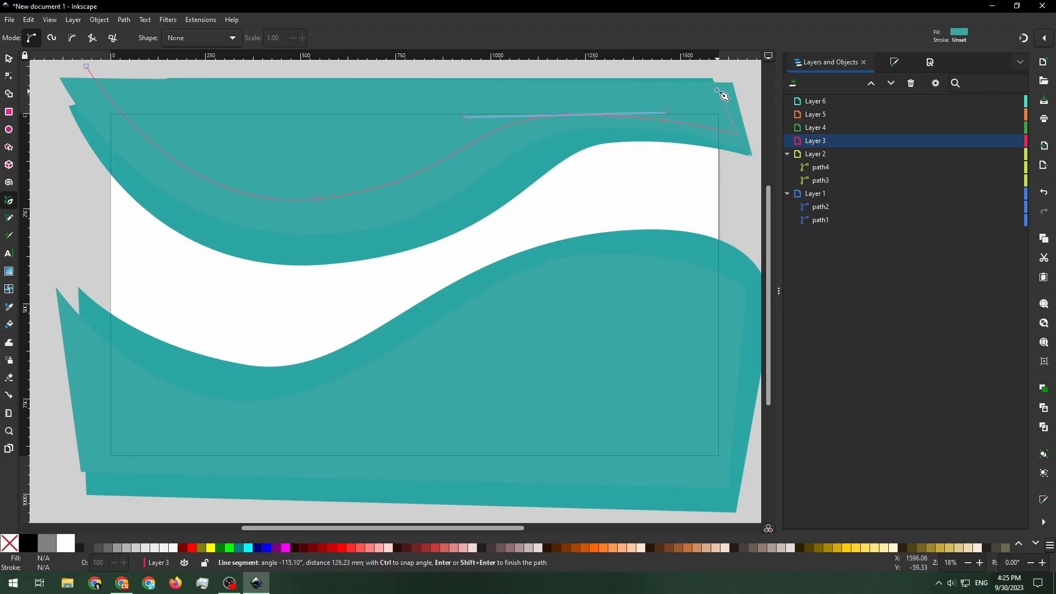
pyautogui.click(87, 68)
# Step: Fill the upper Layer 3 shape with 5EC2B7 and deselect it
pyautogui.click(895, 62)
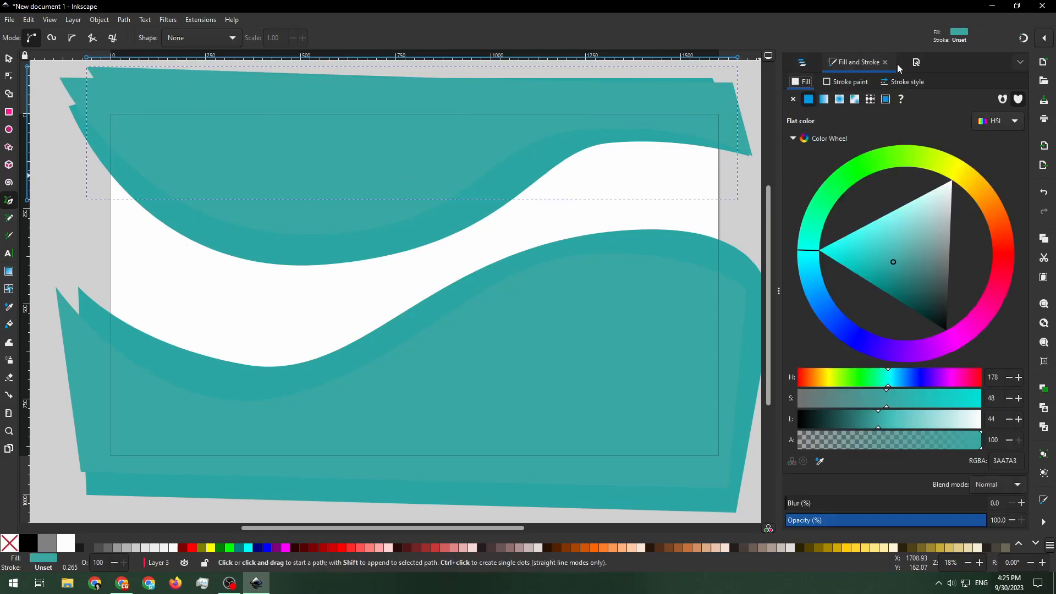
pyautogui.doubleClick(1007, 465)
pyautogui.write('5EC2B7')
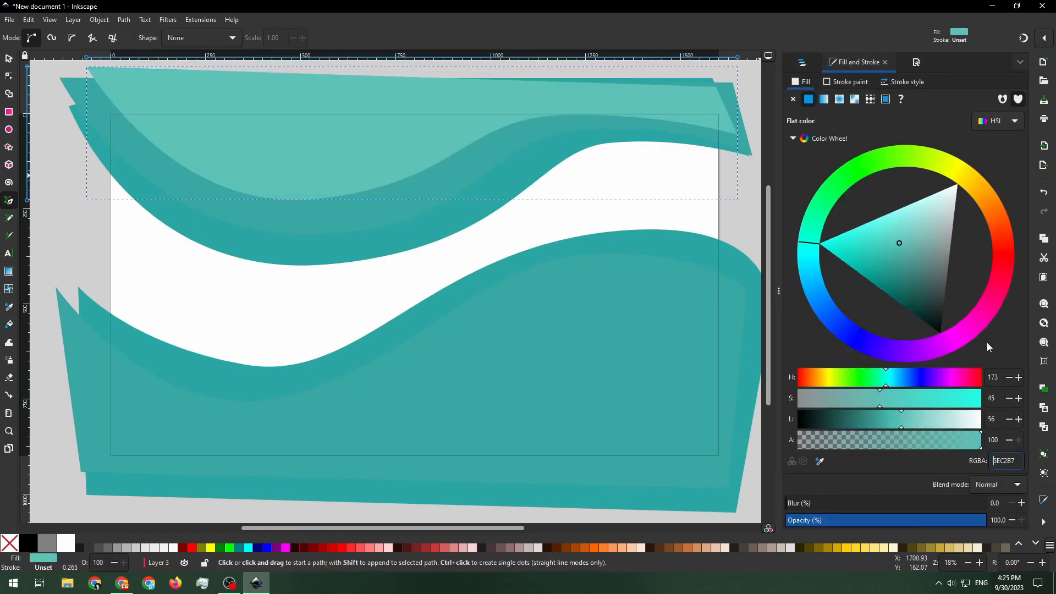
pyautogui.click(8, 59)
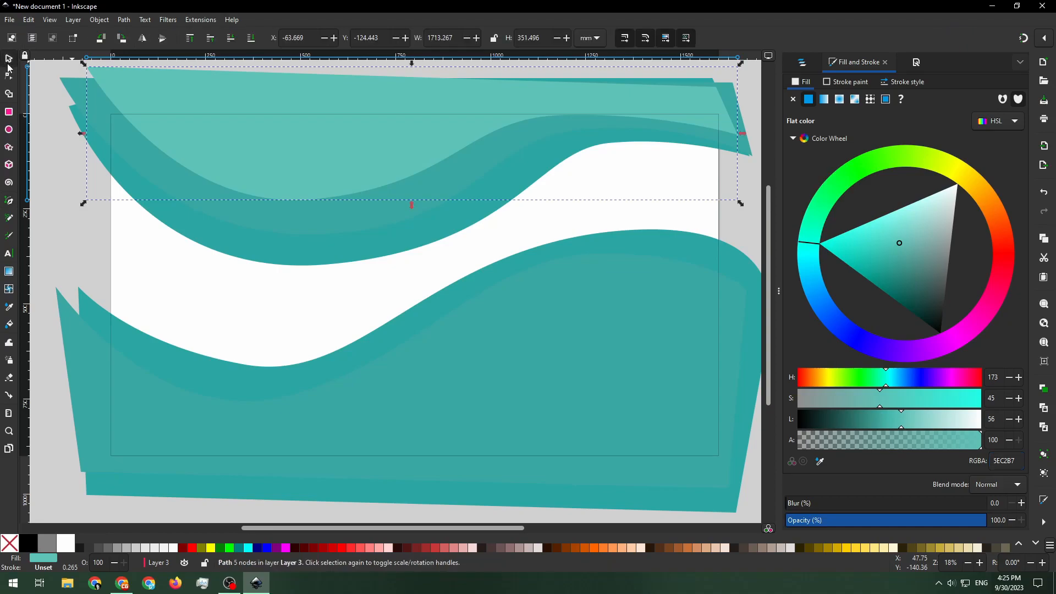
pyautogui.click(45, 128)
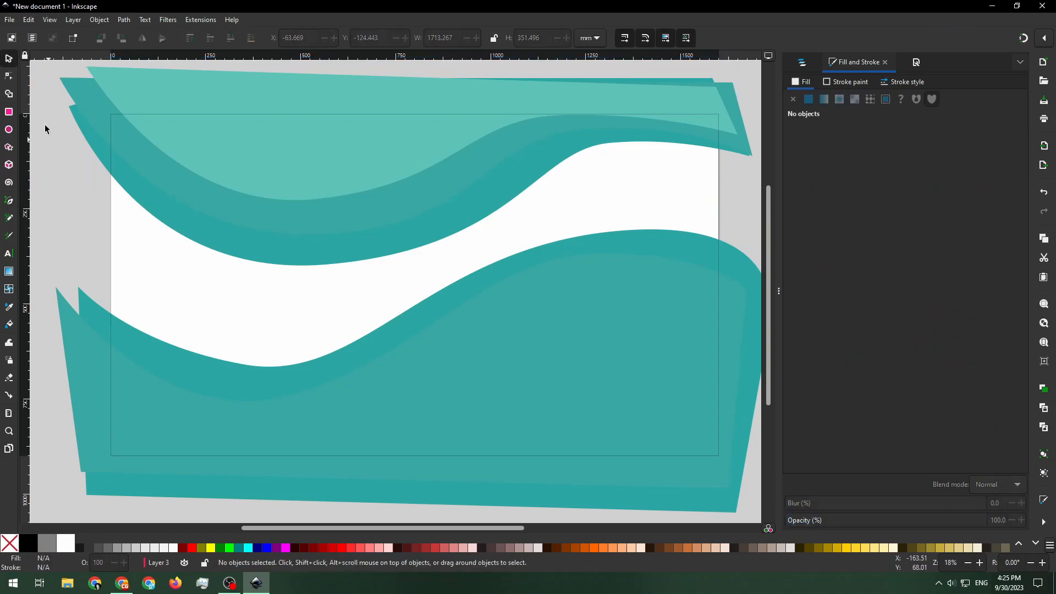
# Step: Draw a closed shape about 1835 × 612 mm in Layer 3 over the lower wave, its curved upper edge below the Layer 2 edge, and deselect it
pyautogui.click(9, 204)
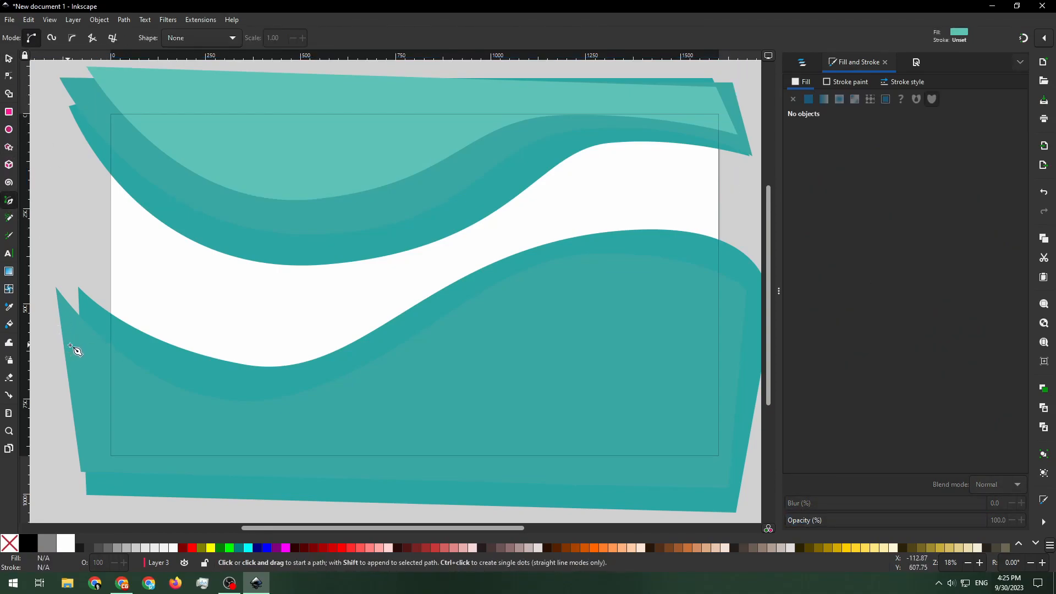
pyautogui.click(49, 326)
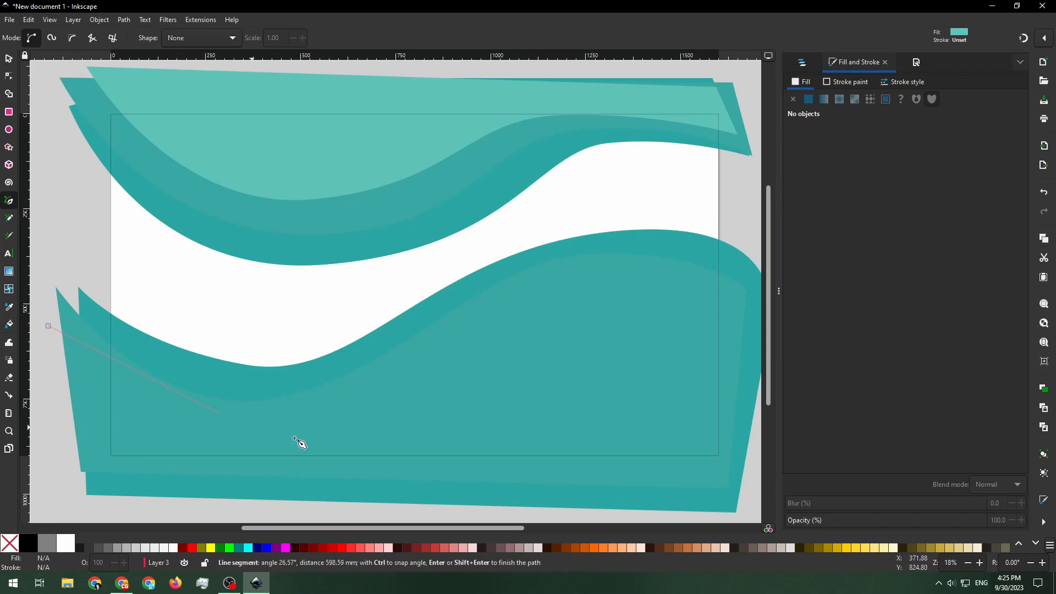
pyautogui.moveTo(233, 426); pyautogui.dragTo(337, 412)
pyautogui.moveTo(602, 268); pyautogui.dragTo(686, 262)
pyautogui.click(746, 295)
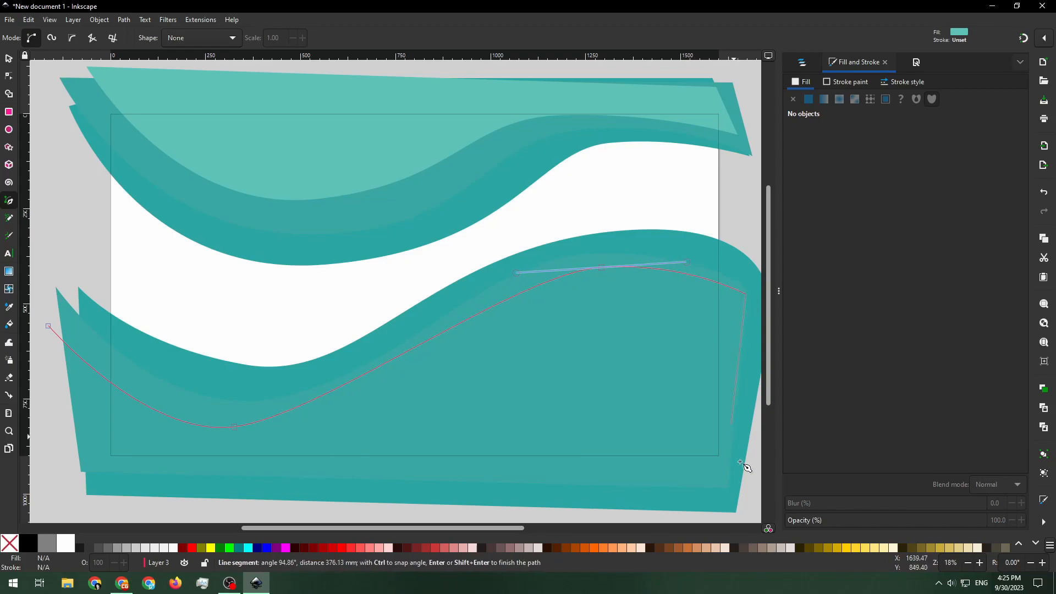
pyautogui.click(729, 498)
pyautogui.click(76, 472)
pyautogui.click(48, 326)
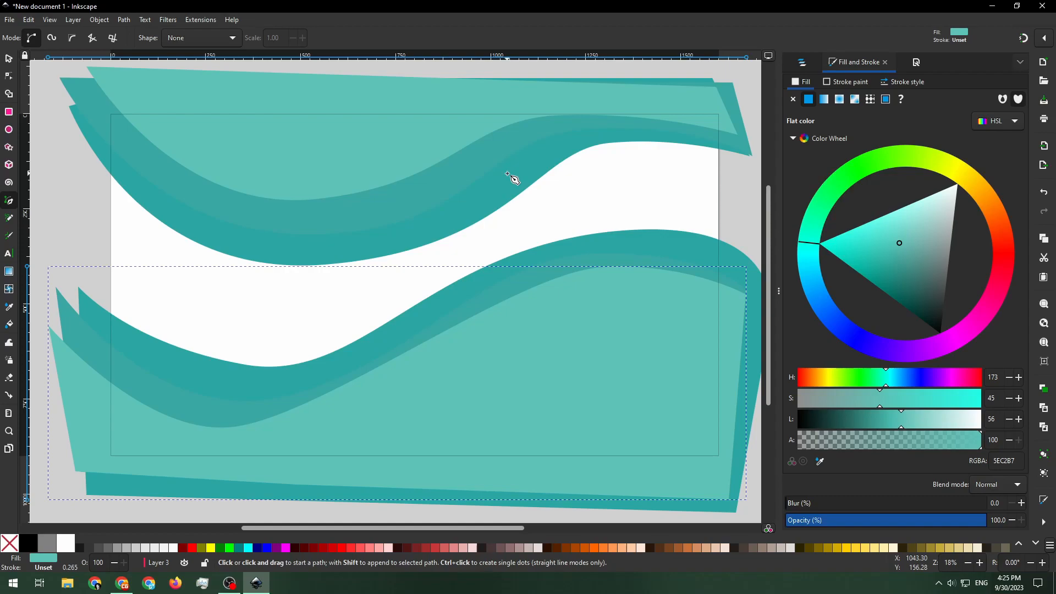
pyautogui.click(7, 61)
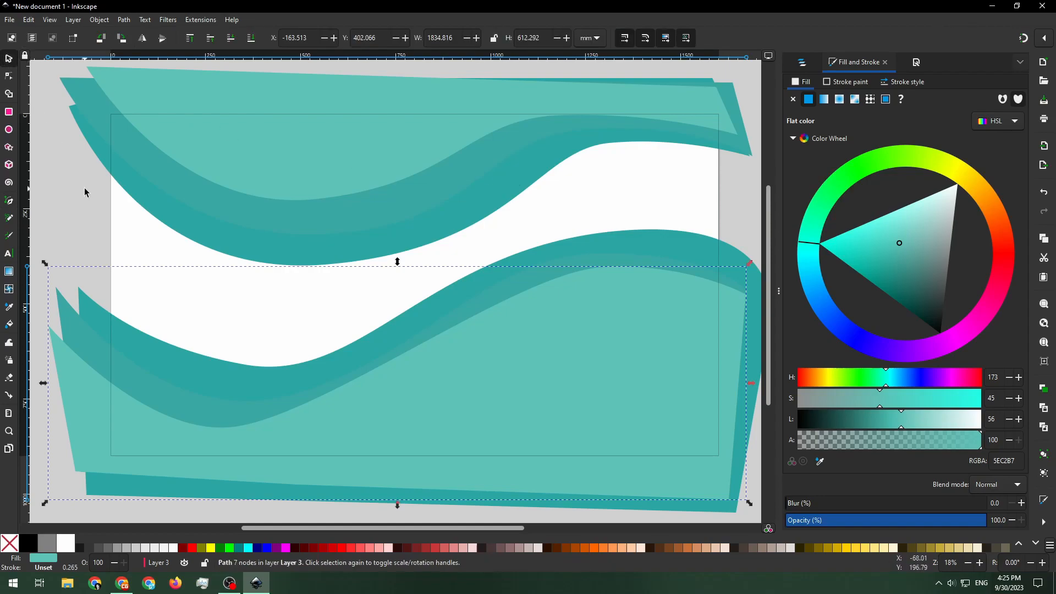
pyautogui.click(87, 193)
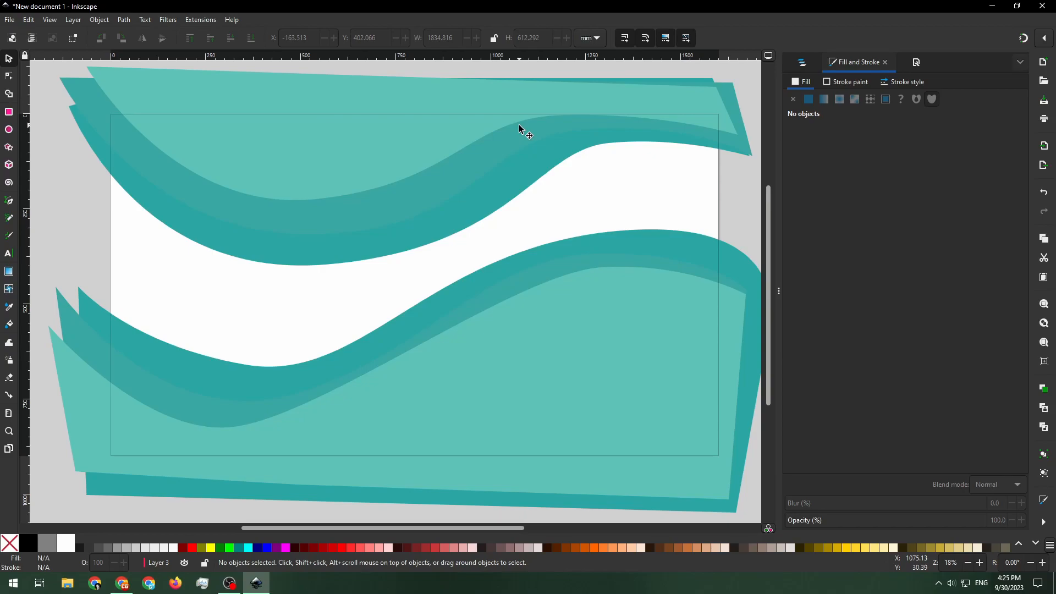
pyautogui.click(366, 160)
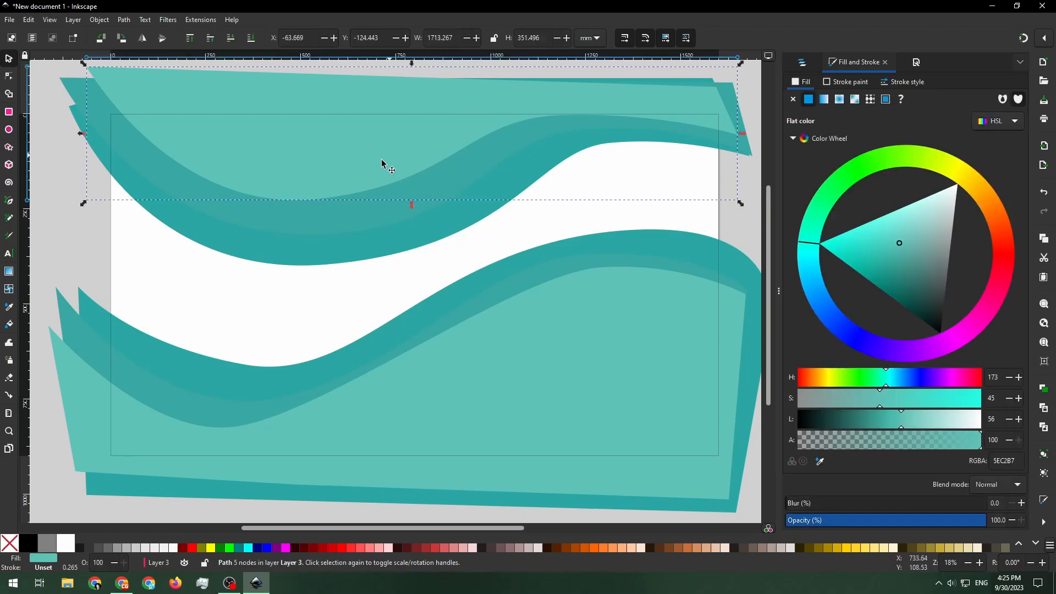
pyautogui.click(316, 309)
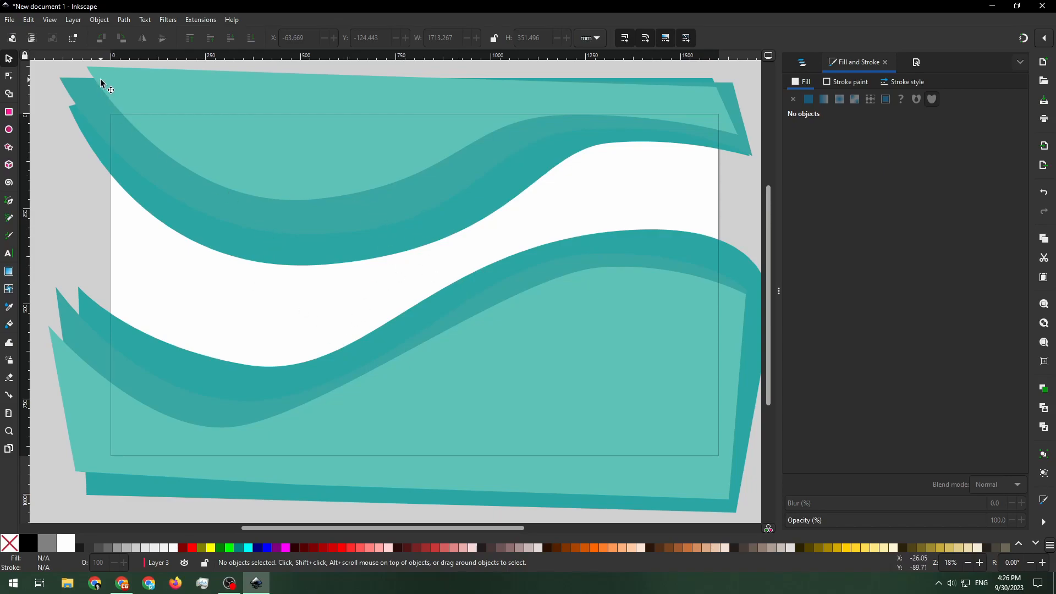
# Step: Make Layer 4 current, copy the colour 79BCB8 from the Coolors palette, and return to Inkscape
pyautogui.click(801, 61)
pyautogui.click(826, 131)
pyautogui.hotkey('alt', 'Tab')
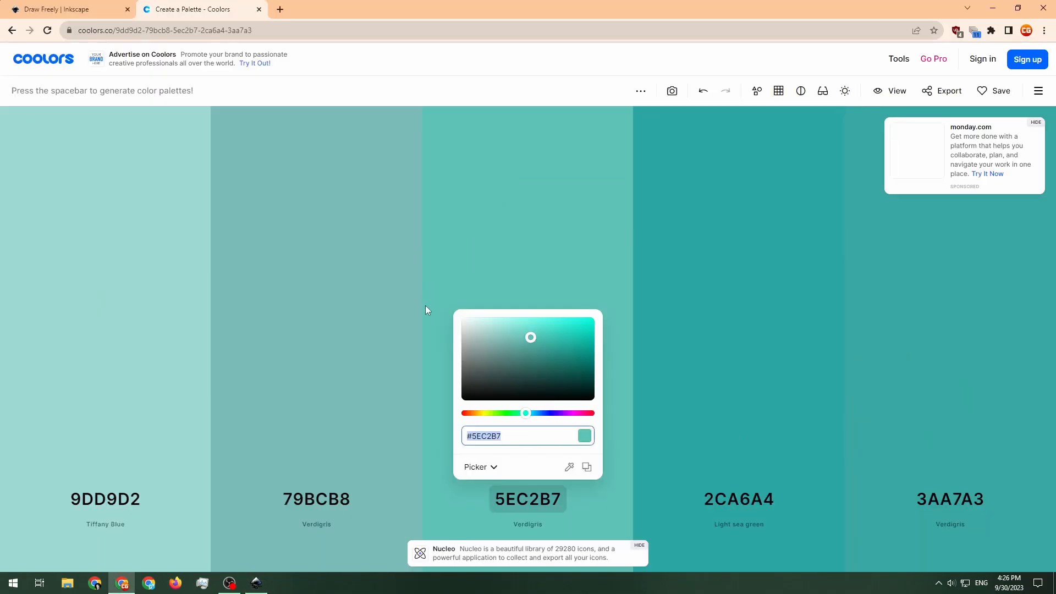
pyautogui.click(312, 436)
pyautogui.click(322, 500)
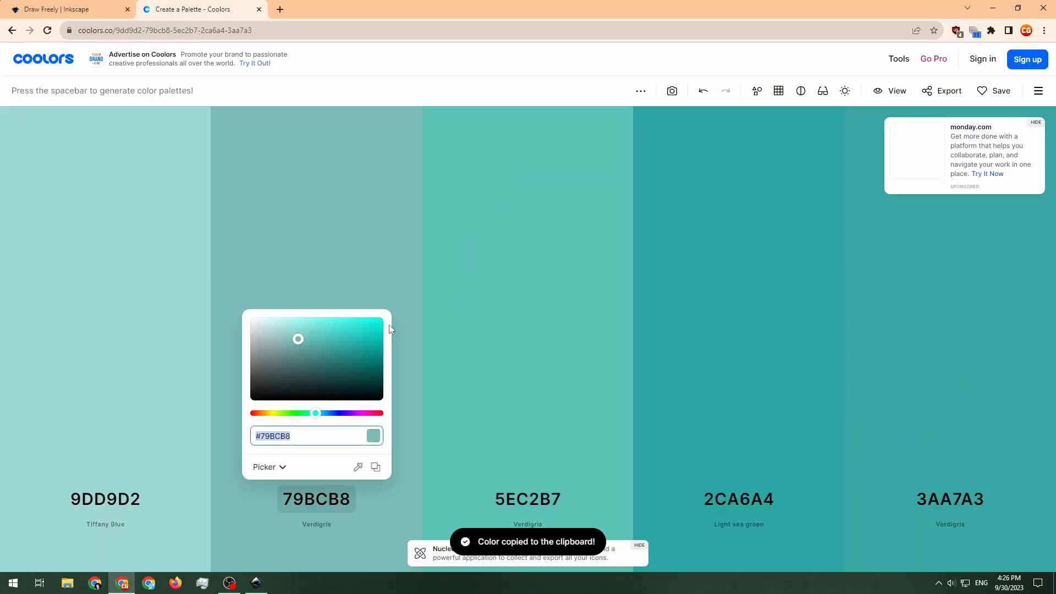
pyautogui.hotkey('alt', 'Tab')
pyautogui.hotkey('alt', 'Tab')
pyautogui.click(307, 436)
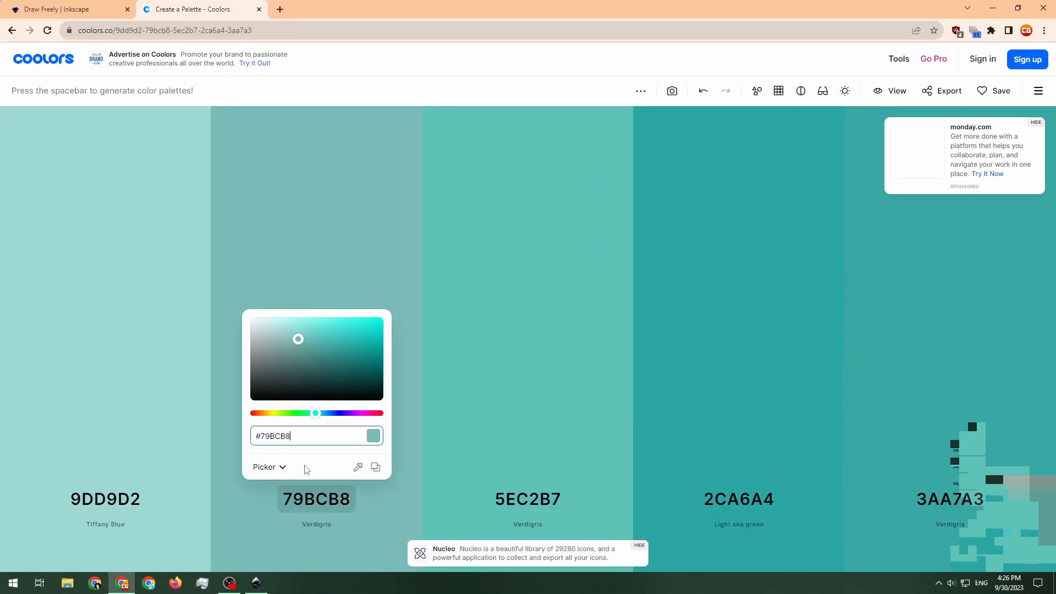
pyautogui.hotkey('ctrl', 'a')
pyautogui.hotkey('alt', 'Tab')
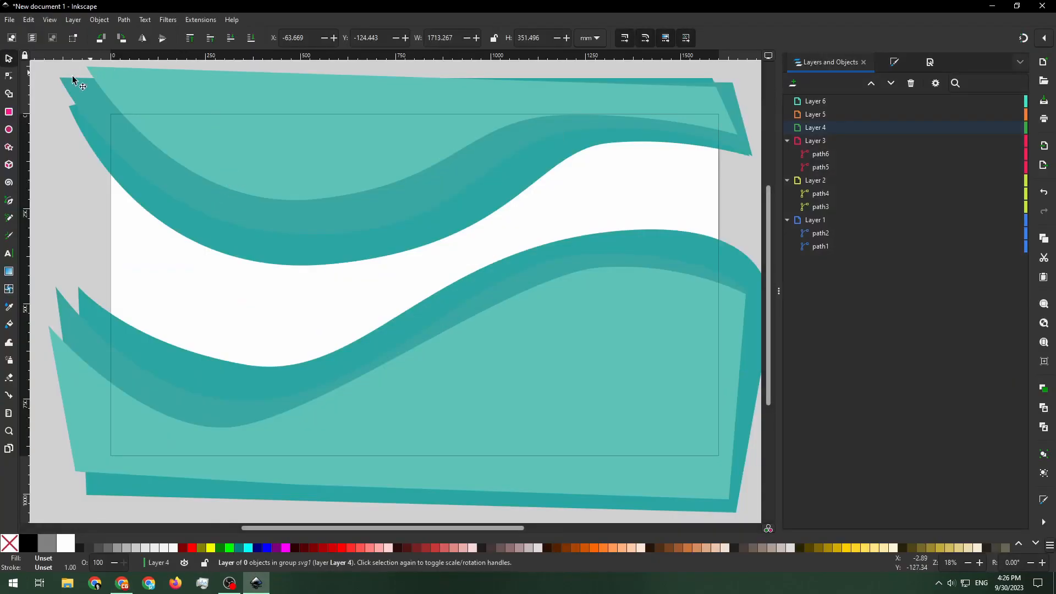
# Step: Draw a closed shape in Layer 4 over the upper wave, its curved lower edge running slightly above the Layer 3 shape's edge
pyautogui.click(9, 200)
pyautogui.click(115, 62)
pyautogui.moveTo(287, 175); pyautogui.dragTo(408, 168)
pyautogui.moveTo(572, 101); pyautogui.dragTo(642, 96)
pyautogui.click(732, 122)
pyautogui.click(721, 80)
pyautogui.click(115, 63)
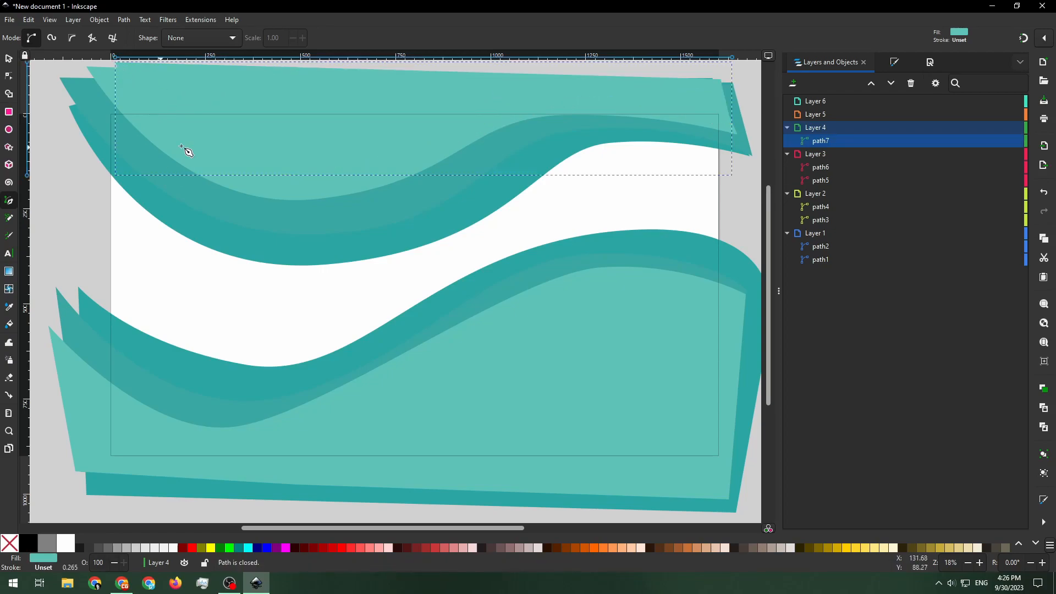
# Step: Fill the upper Layer 4 shape with the copied colour 79BCB8
pyautogui.click(895, 63)
pyautogui.doubleClick(1005, 461)
pyautogui.hotkey('ctrl', 'v')
pyautogui.click(43, 352)
pyautogui.moveTo(210, 439); pyautogui.dragTo(308, 443)
pyautogui.moveTo(625, 294); pyautogui.dragTo(701, 297)
pyautogui.press('Escape')
# Step: Draw a closed shape in Layer 4 over the lower wave, its curved upper edge running slightly below the Layer 3 shape's edge
pyautogui.click(42, 340)
pyautogui.moveTo(209, 438); pyautogui.dragTo(288, 434)
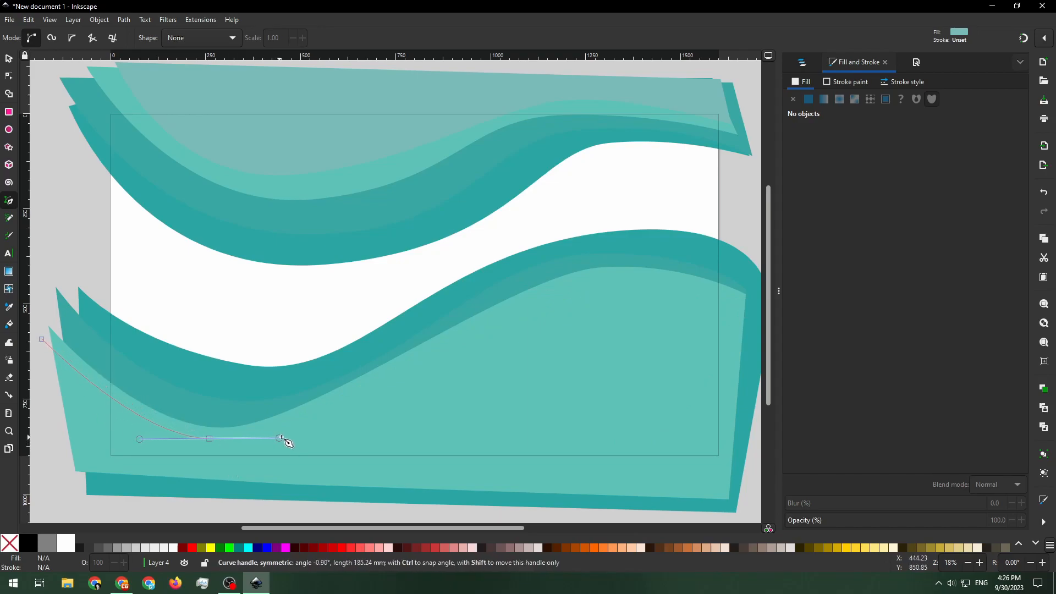
pyautogui.moveTo(621, 281); pyautogui.dragTo(698, 288)
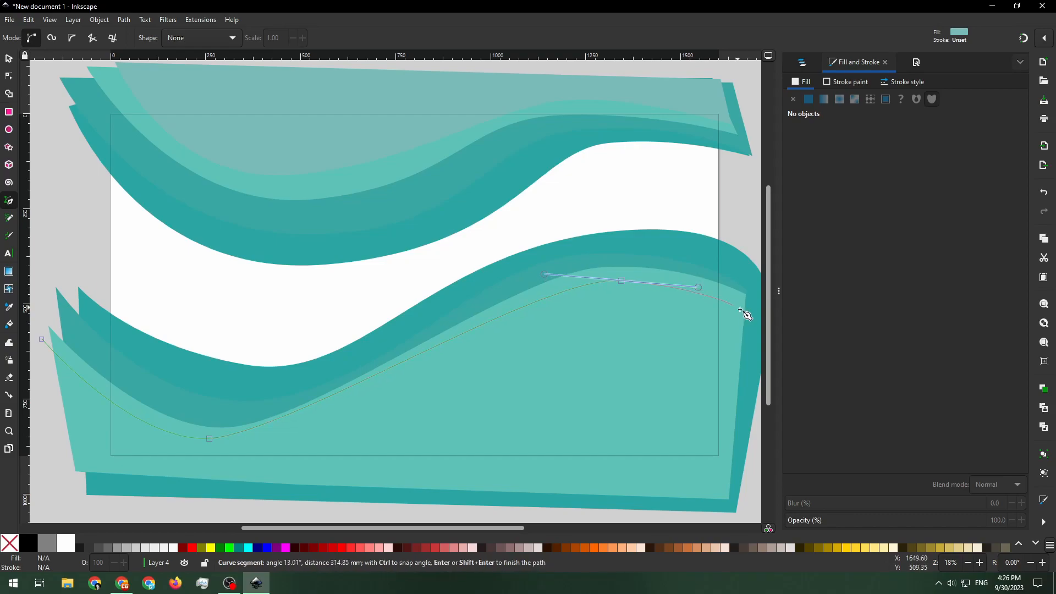
pyautogui.click(726, 496)
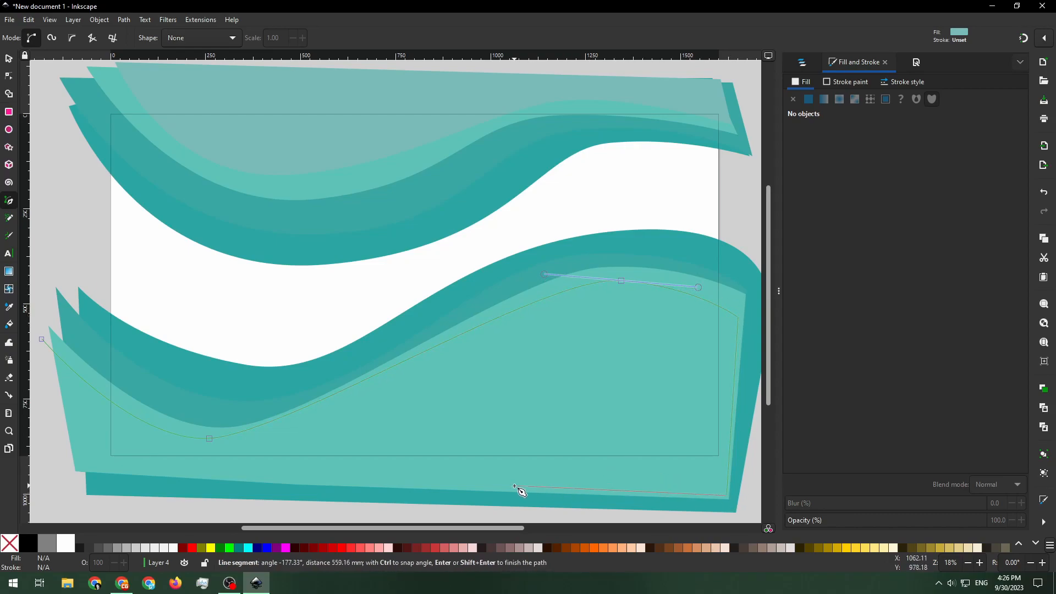
pyautogui.click(76, 464)
pyautogui.click(145, 440)
pyautogui.click(40, 340)
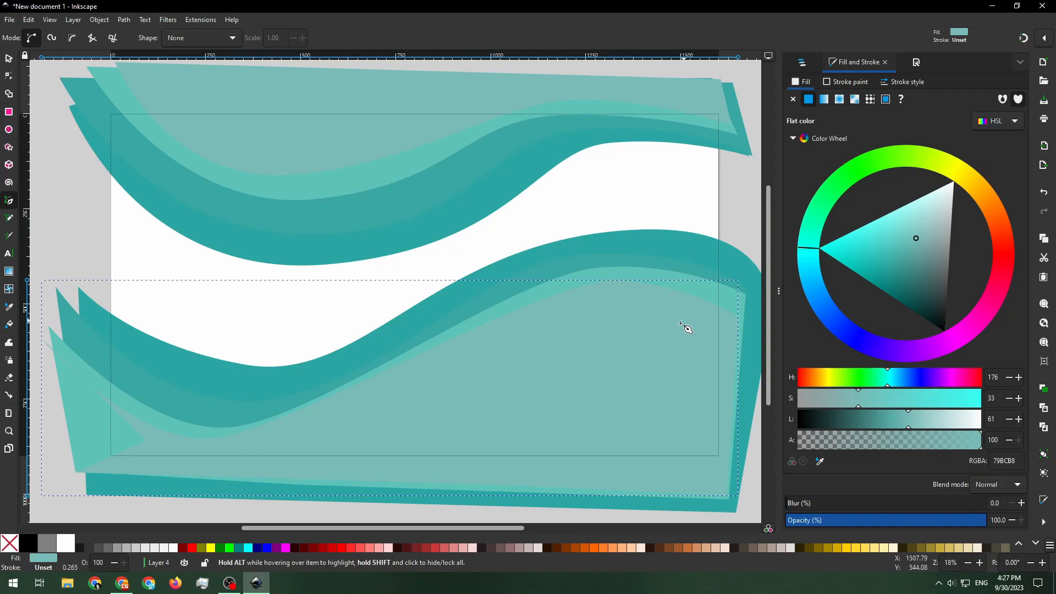
# Step: Replace the faulty lower Layer 4 shape with a closed shape whose curved upper edge runs slightly below the Layer 3 edge
pyautogui.press('Delete')
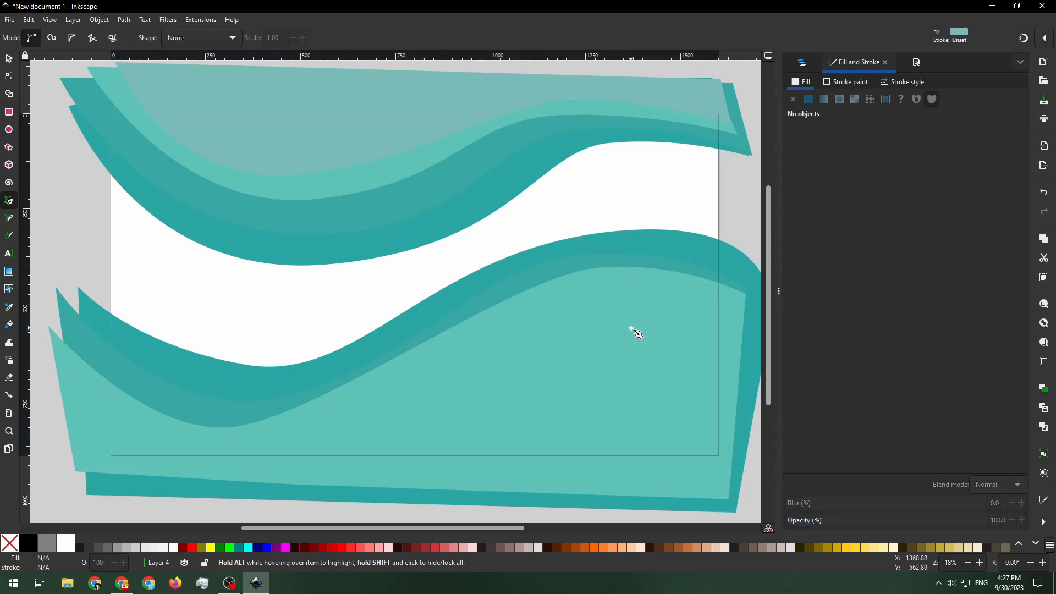
pyautogui.click(44, 343)
pyautogui.moveTo(218, 441); pyautogui.dragTo(284, 439)
pyautogui.moveTo(638, 281); pyautogui.dragTo(722, 288)
pyautogui.click(747, 323)
pyautogui.click(723, 506)
pyautogui.click(88, 466)
pyautogui.click(45, 344)
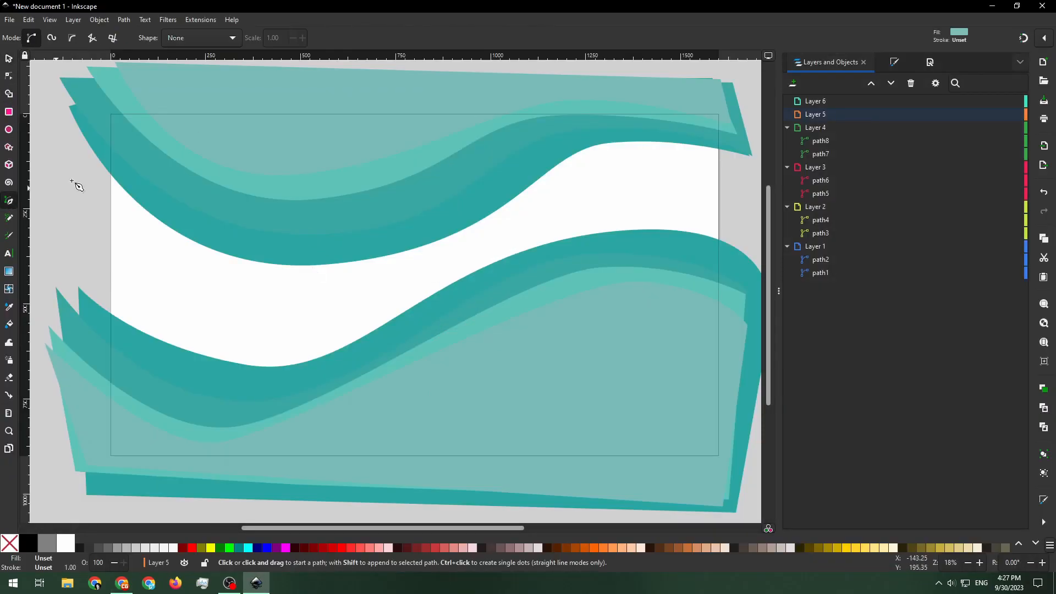
# Step: Draw a closed shape in Layer 5 over the upper wave, its curved lower edge running above the Layer 4 shape's edge
pyautogui.click(136, 60)
pyautogui.moveTo(264, 134); pyautogui.dragTo(288, 137)
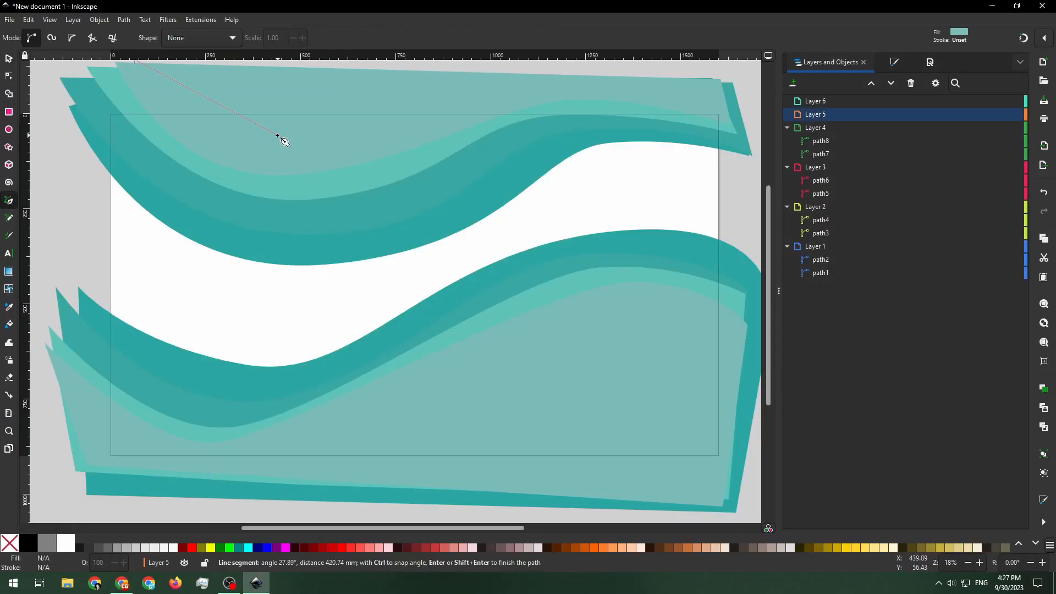
pyautogui.moveTo(530, 98); pyautogui.dragTo(628, 65)
pyautogui.click(731, 123)
pyautogui.click(712, 65)
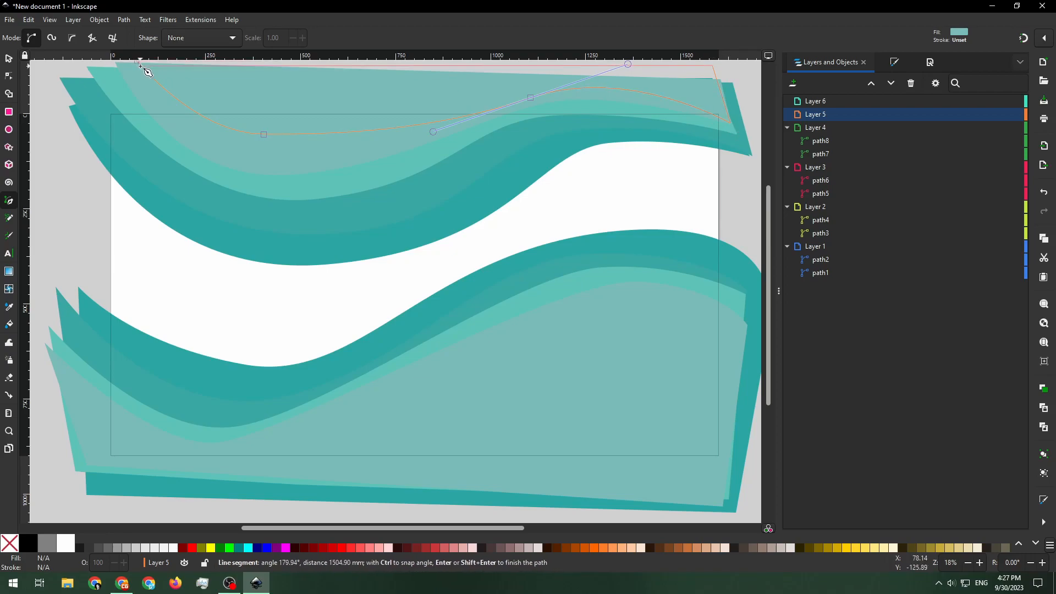
pyautogui.click(136, 62)
# Step: Fill the upper Layer 5 shape with the light teal 9DD9D2 and deselect it
pyautogui.click(1044, 499)
pyautogui.click(922, 219)
pyautogui.click(9, 59)
pyautogui.click(50, 165)
# Step: Draw a closed shape in Layer 5 over the lower wave, its curved upper edge running below the Layer 4 shape's edge
pyautogui.click(9, 200)
pyautogui.click(45, 374)
pyautogui.moveTo(205, 457); pyautogui.dragTo(304, 447)
pyautogui.moveTo(681, 324)
pyautogui.mouseDown()
pyautogui.moveTo(827, 343)
pyautogui.moveTo(745, 347)
pyautogui.mouseUp()
pyautogui.click(732, 472)
pyautogui.click(125, 482)
pyautogui.click(46, 374)
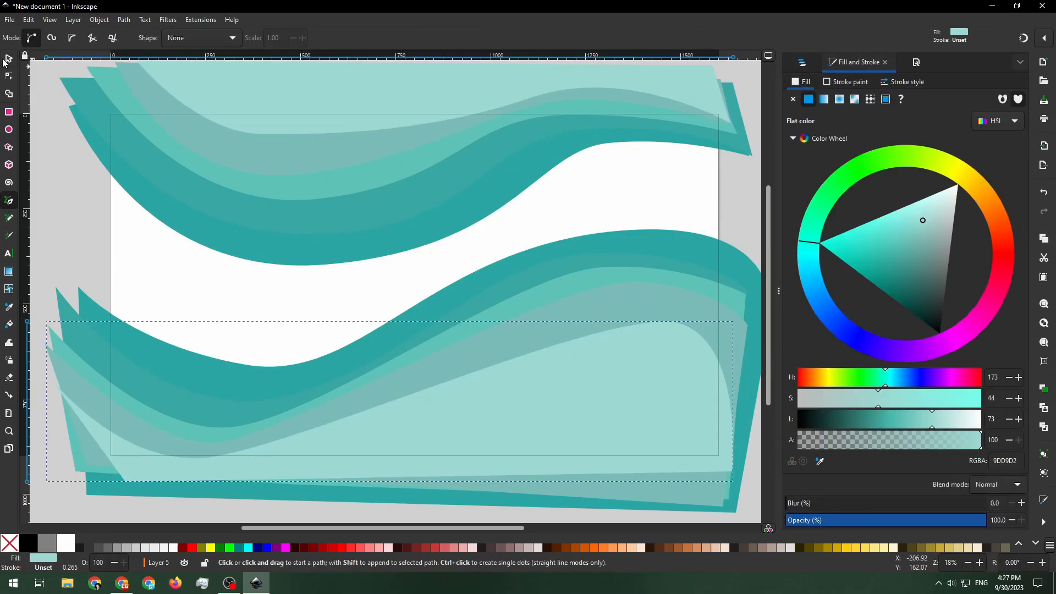
pyautogui.click(9, 59)
pyautogui.click(71, 211)
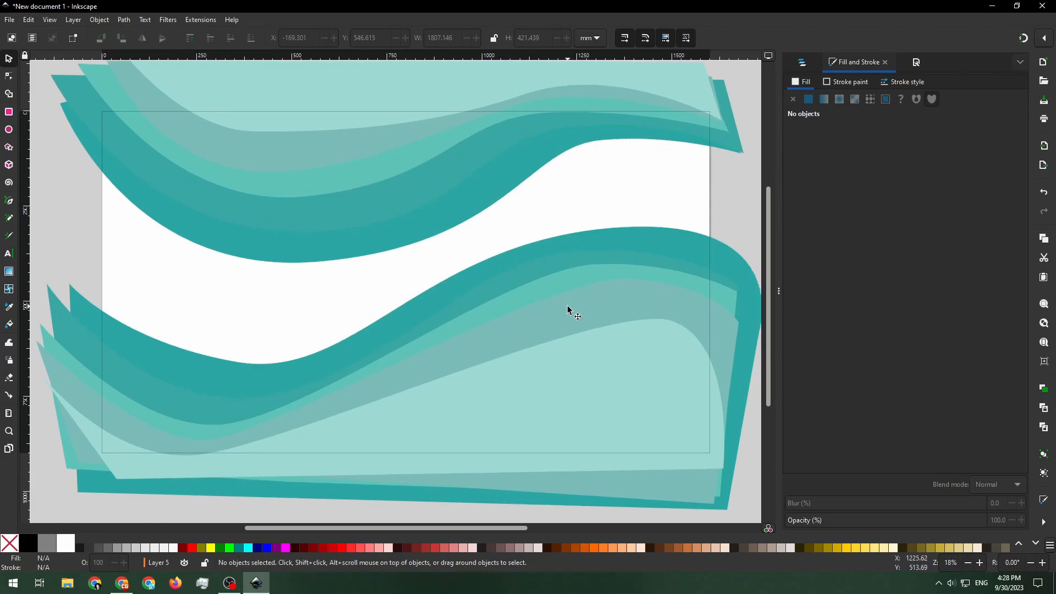
# Step: Review the overall wave artwork and compare it with the green wave wallpaper on the desktop
pyautogui.scroll(-1, 454, 254)
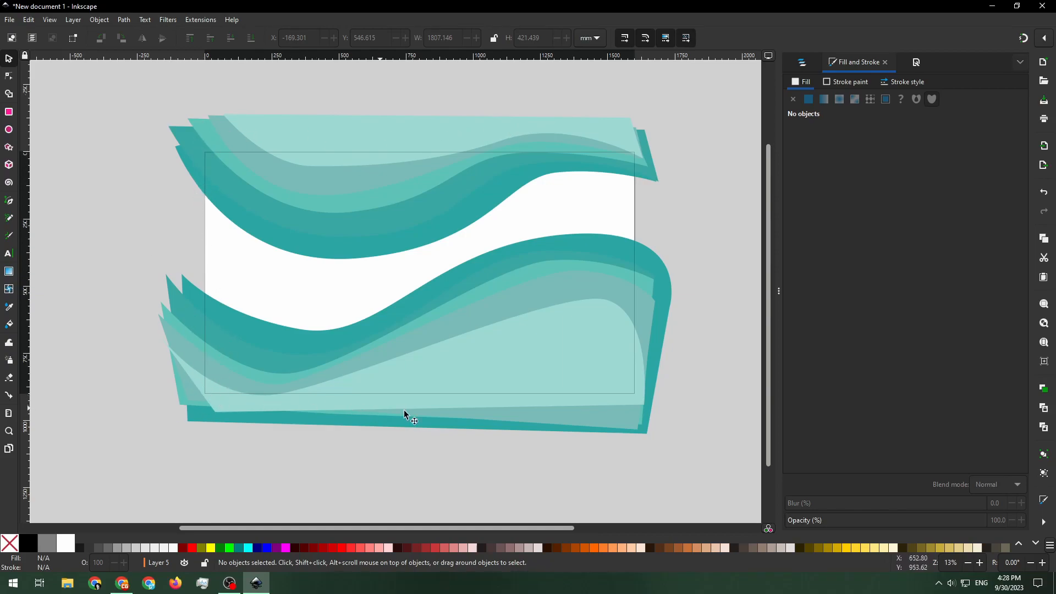
pyautogui.keyDown('ctrl'); pyautogui.scroll(1, 421, 259); pyautogui.keyUp('ctrl')
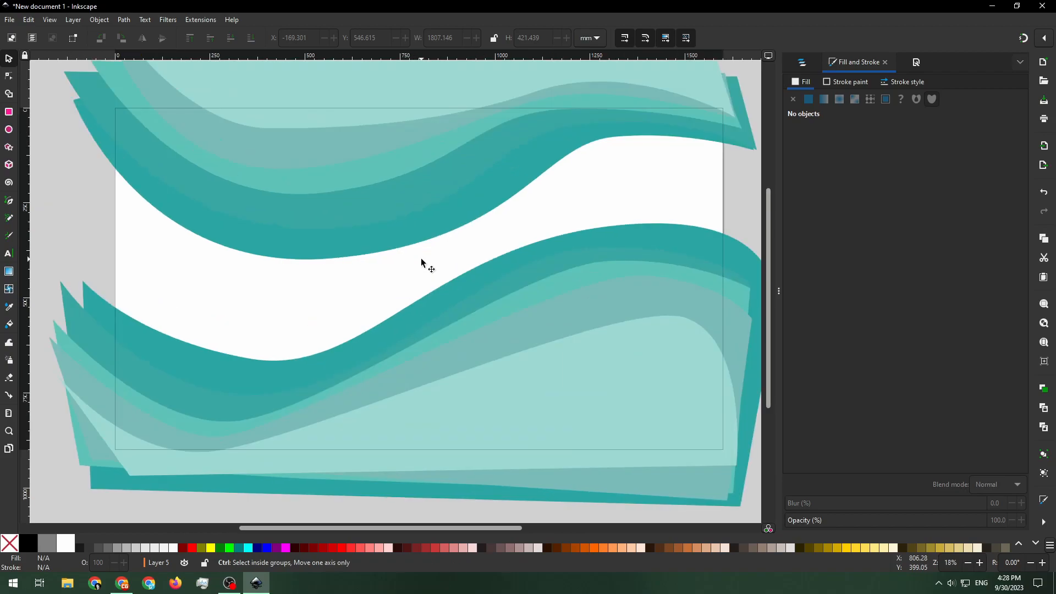
pyautogui.moveTo(447, 258); pyautogui.dragTo(454, 265)
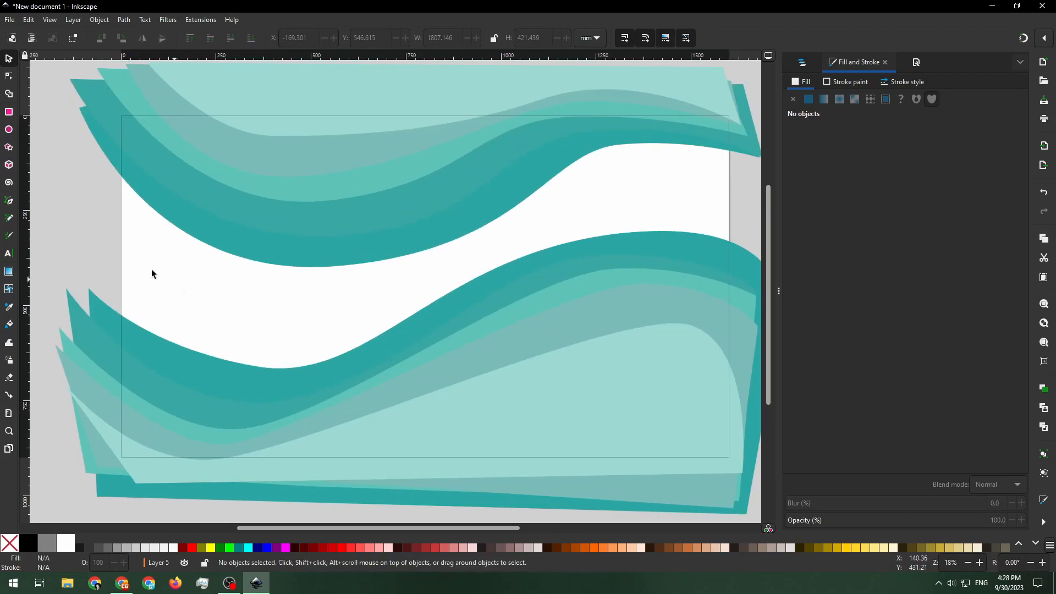
pyautogui.hotkey('ctrl', 'shift', 'l')
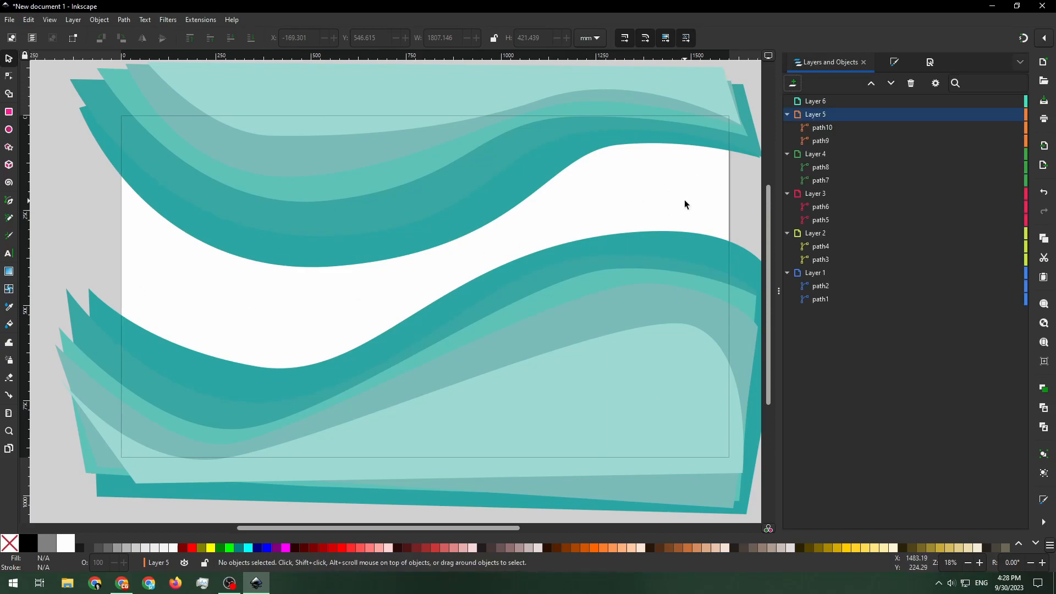
pyautogui.click(994, 5)
pyautogui.click(993, 5)
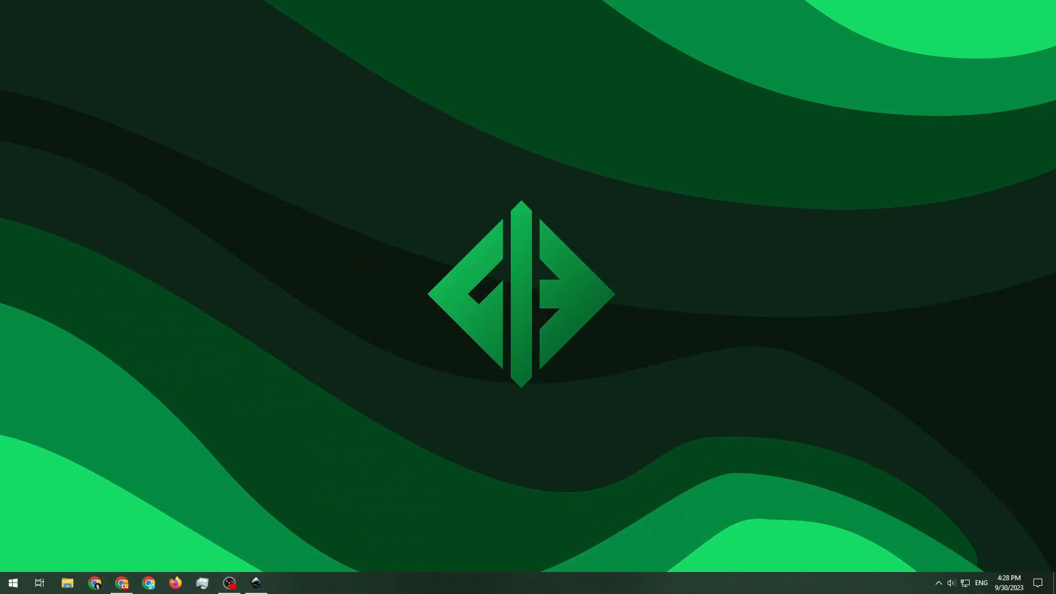
pyautogui.click(268, 586)
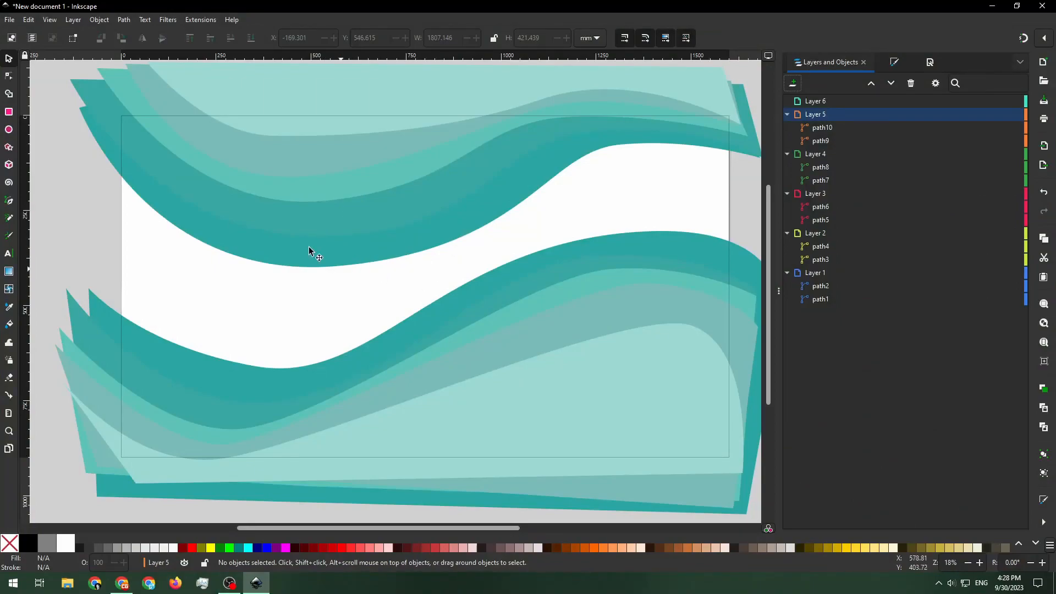
pyautogui.click(461, 231)
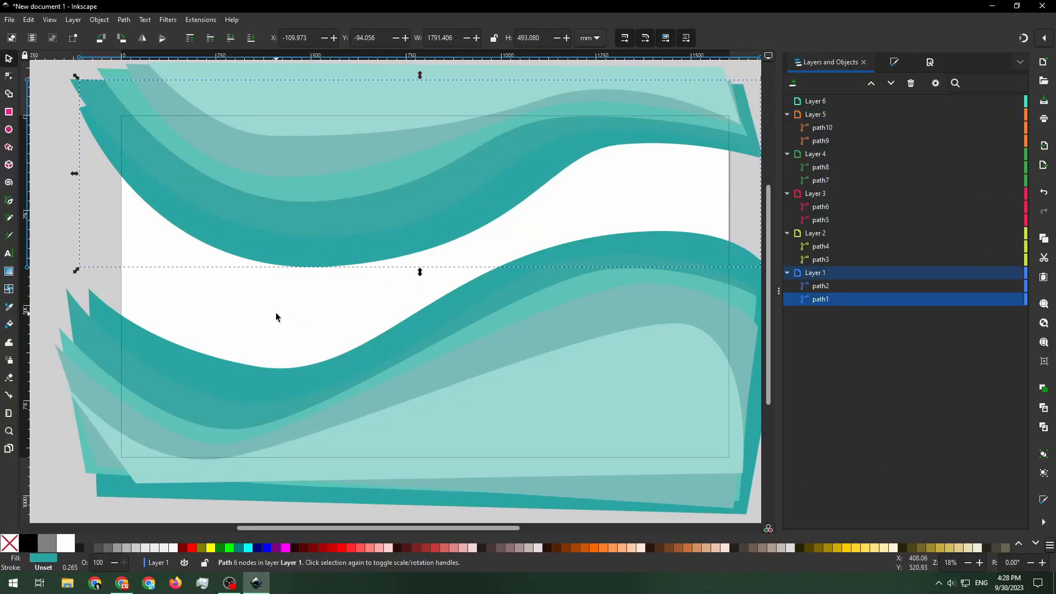
pyautogui.press('Escape')
# Step: Replace the empty Layer 6 with a new layer of the same name placed below Layer 1
pyautogui.moveTo(821, 103); pyautogui.dragTo(821, 302)
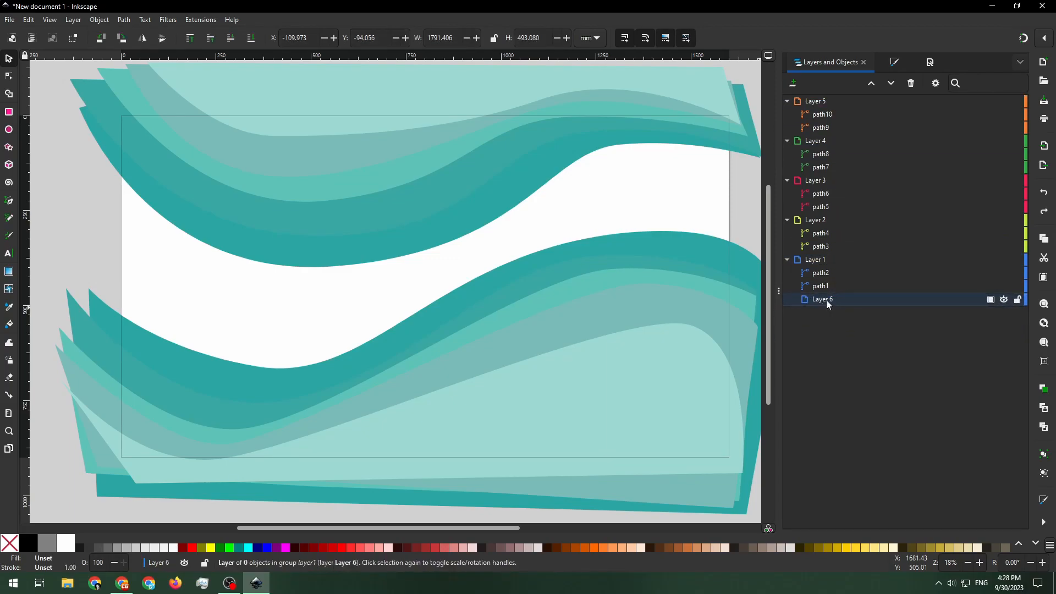
pyautogui.press('Delete')
pyautogui.click(788, 258)
pyautogui.hotkey('ctrl', 'shift', 'n')
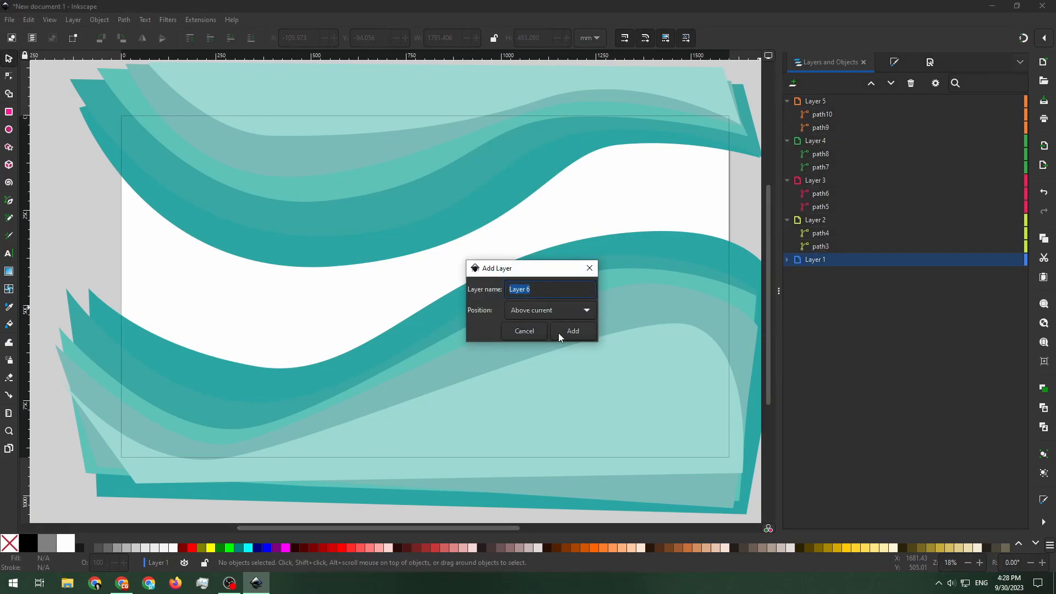
pyautogui.click(561, 313)
pyautogui.click(537, 328)
pyautogui.click(572, 330)
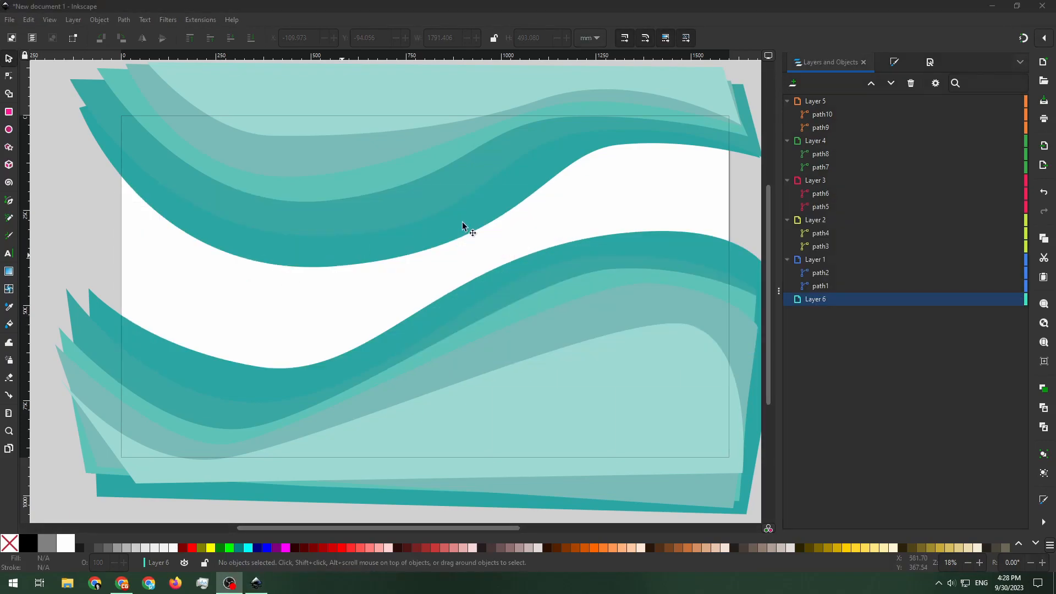
# Step: Switch to the Coolors palette in the browser, copy the colour 2CA6A4, and return to Inkscape
pyautogui.click(122, 582)
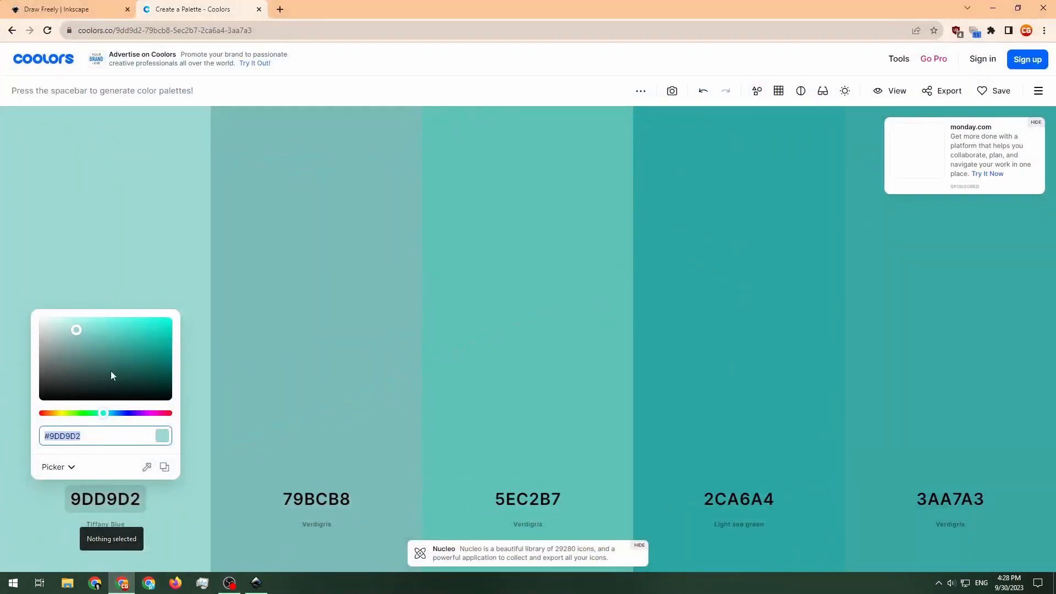
pyautogui.click(750, 497)
pyautogui.click(730, 433)
pyautogui.hotkey('ctrl', 'a')
pyautogui.click(254, 583)
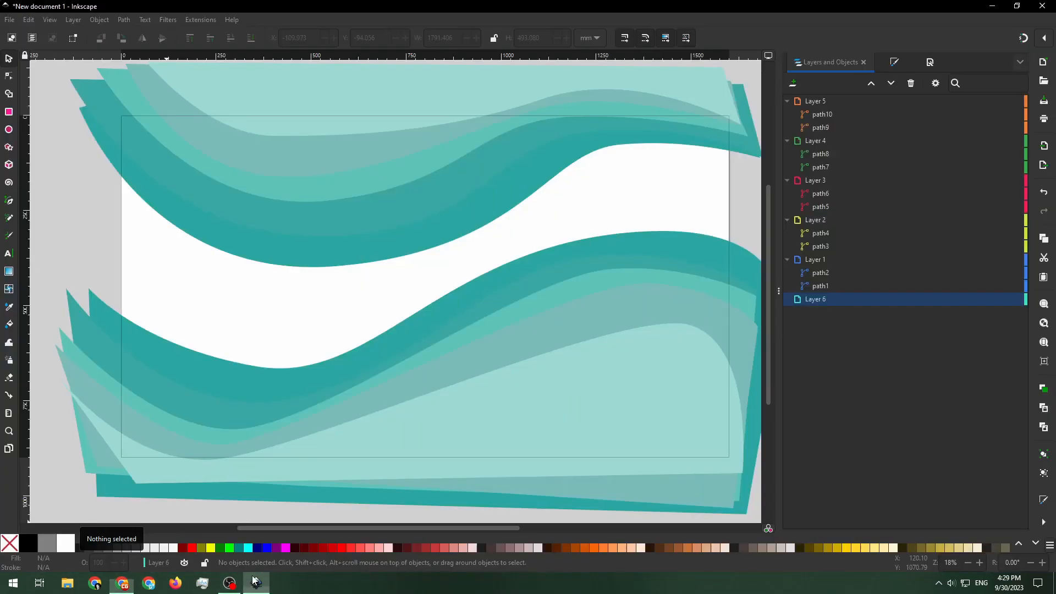
# Step: Draw a background rectangle about 1733 × 1042 mm in Layer 6, covering the whole page
pyautogui.click(9, 111)
pyautogui.scroll(-1, 161, 193)
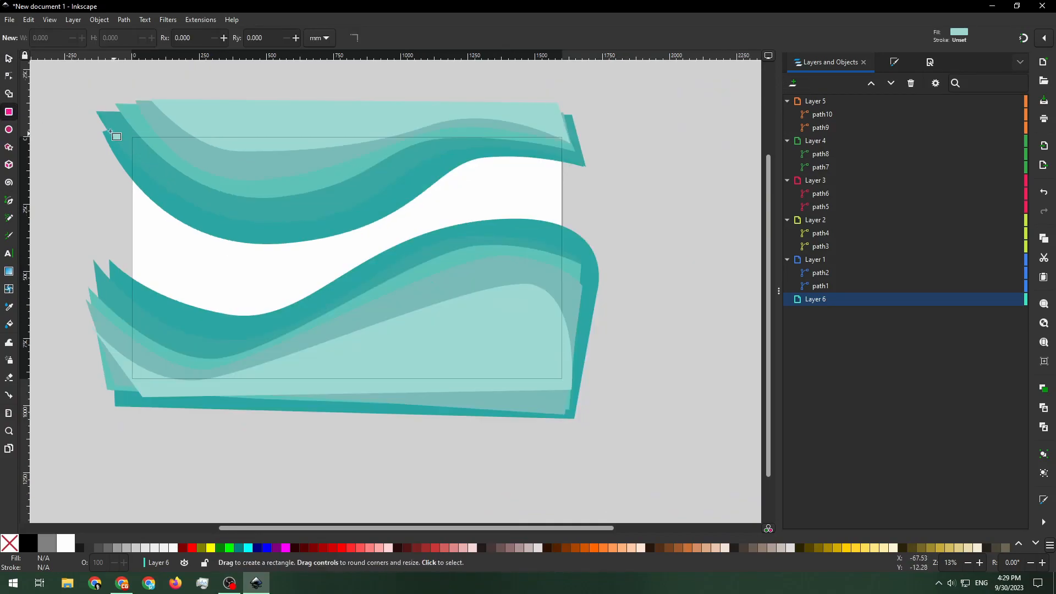
pyautogui.moveTo(107, 116); pyautogui.dragTo(572, 396)
pyautogui.scroll(1, 355, 180)
pyautogui.moveTo(377, 233)
pyautogui.mouseDown()
pyautogui.moveTo(442, 209)
pyautogui.moveTo(447, 228)
pyautogui.mouseUp()
# Step: Fill the background rectangle with 2CA6A4 and darken that fill to 277C7A
pyautogui.click(895, 62)
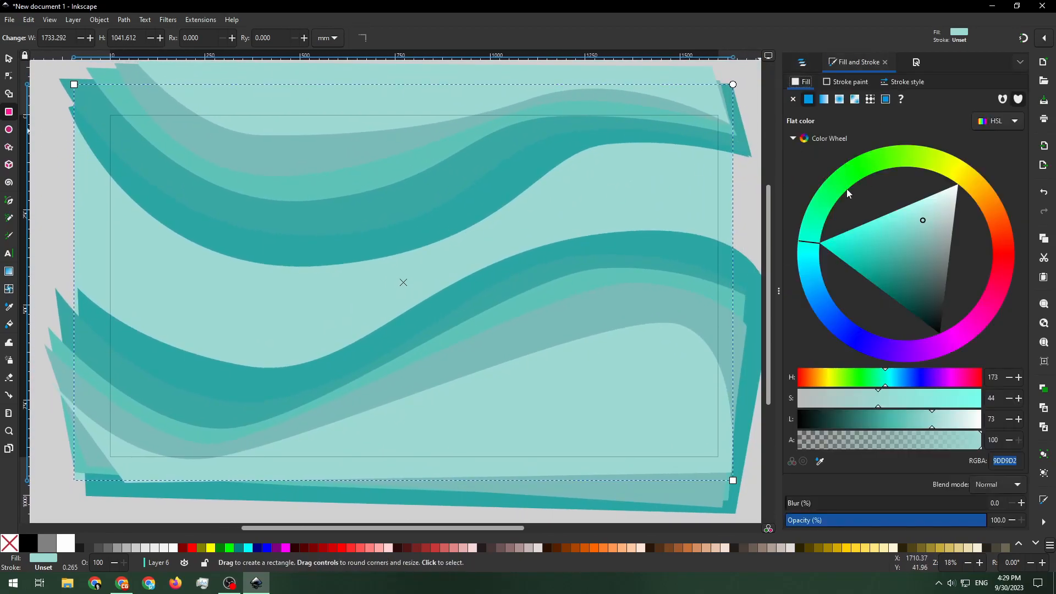
pyautogui.write('2ca6a4')
pyautogui.press('Return')
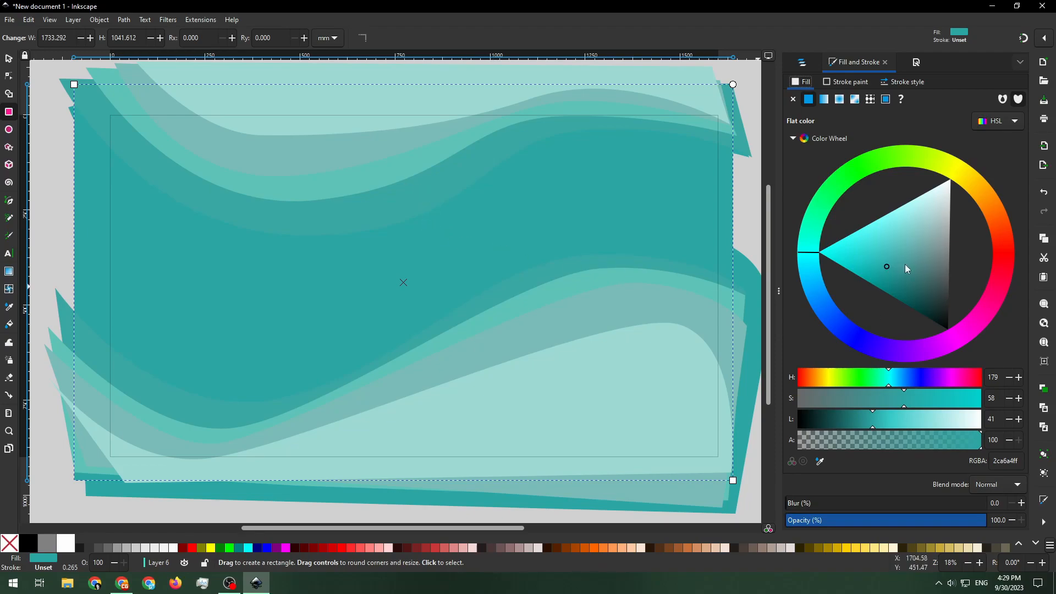
pyautogui.moveTo(887, 267); pyautogui.dragTo(906, 282)
pyautogui.press('s')
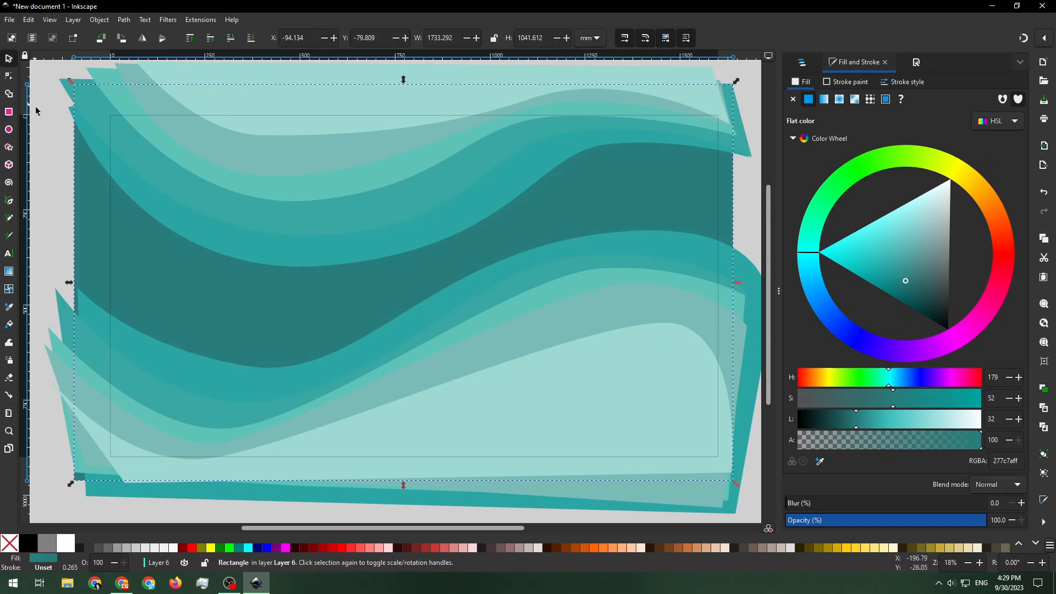
pyautogui.press('Escape')
# Step: Check the layer order and compare the coloured background with the reference wallpaper on the desktop
pyautogui.click(802, 62)
pyautogui.click(830, 101)
pyautogui.click(992, 6)
pyautogui.click(993, 7)
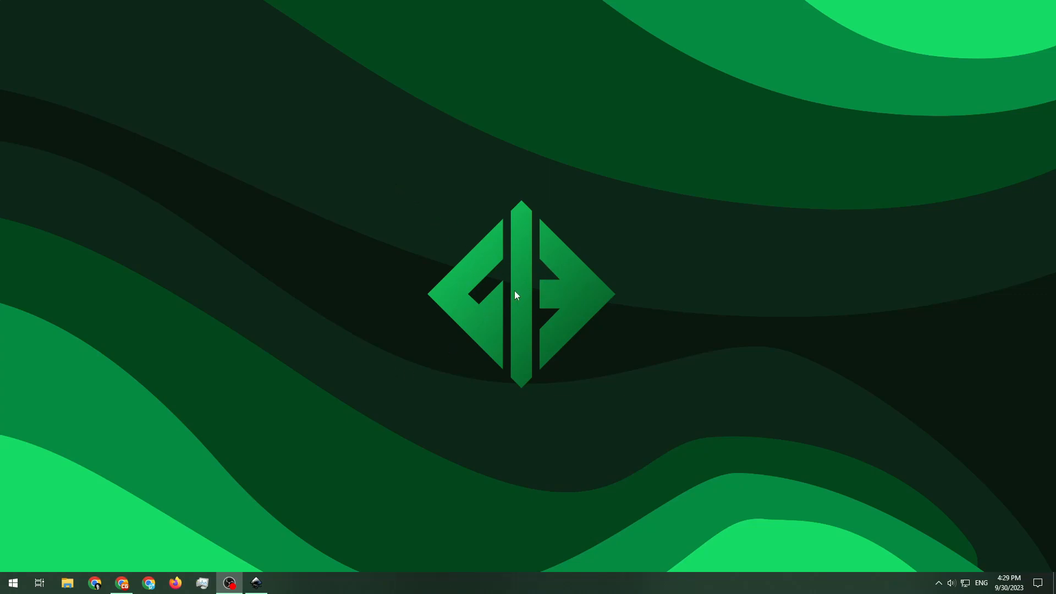
pyautogui.click(256, 582)
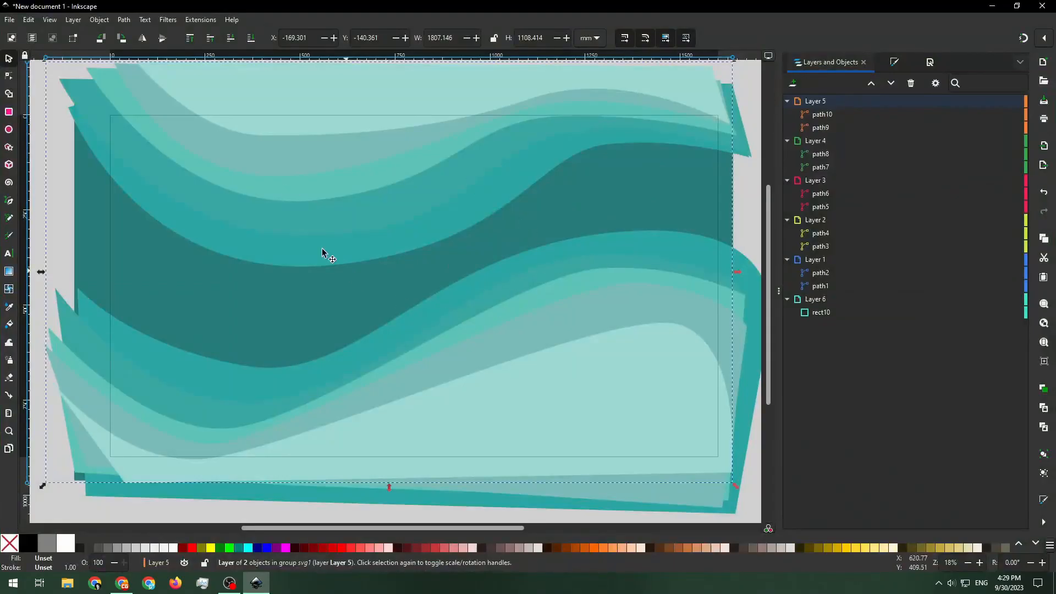
pyautogui.click(747, 187)
pyautogui.moveTo(368, 284); pyautogui.dragTo(377, 286)
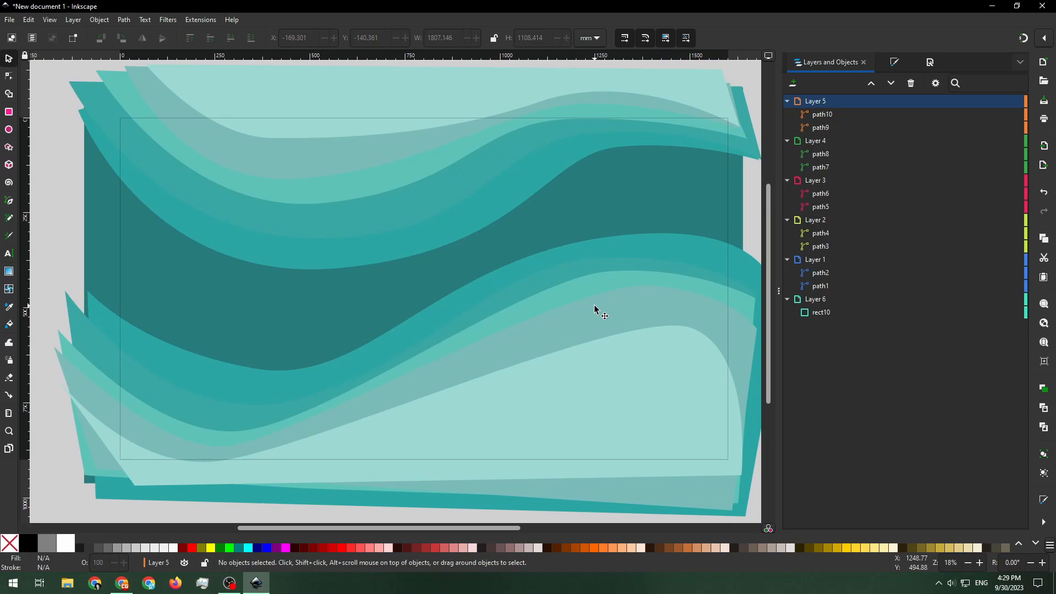
# Step: Export the page as a PNG image with a height of 1080 px
pyautogui.click(10, 20)
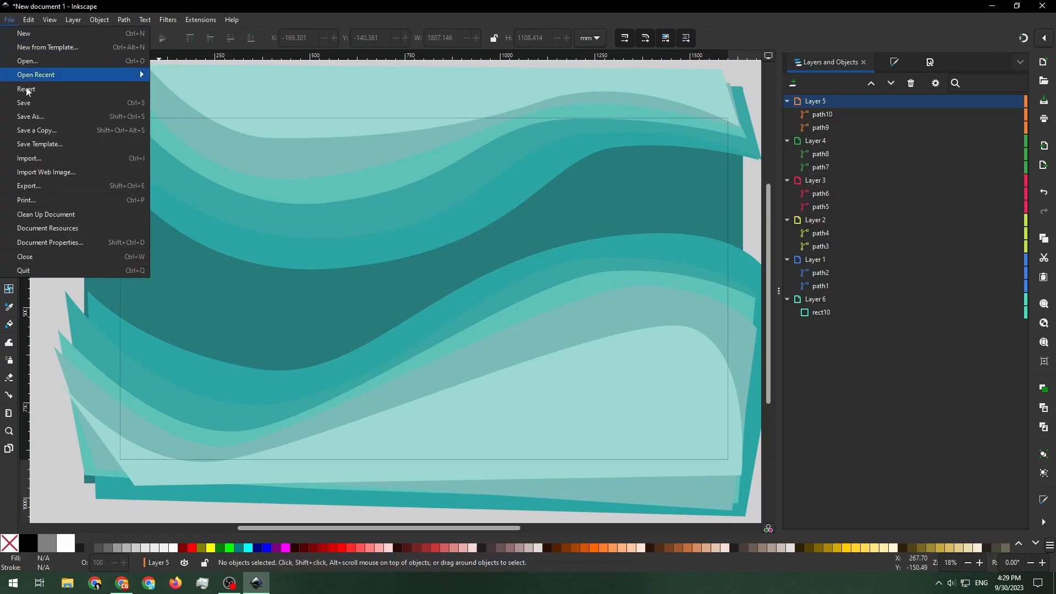
pyautogui.click(57, 187)
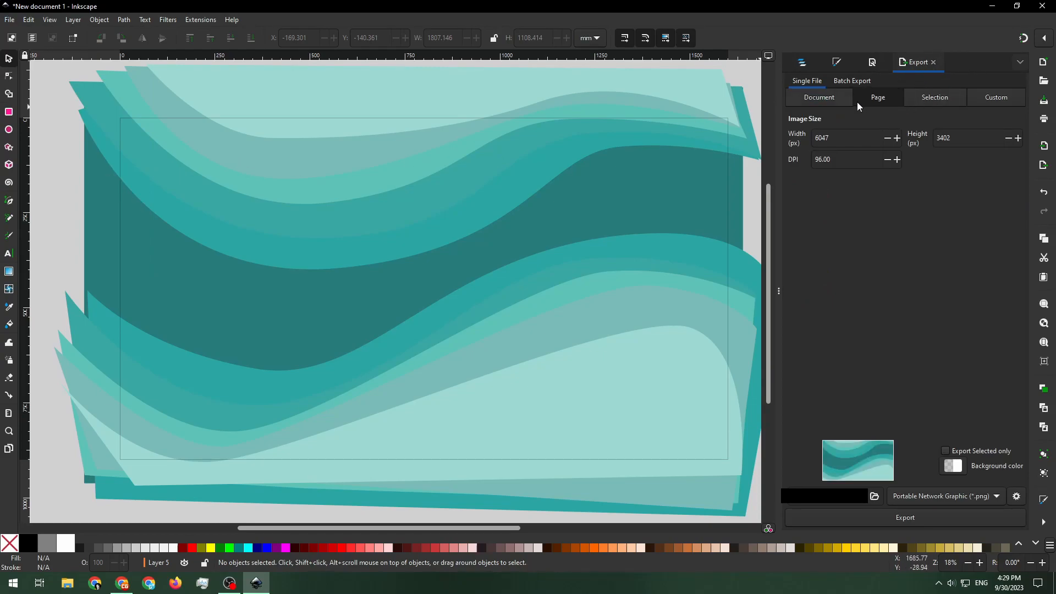
pyautogui.click(855, 136)
pyautogui.press('Tab')
pyautogui.write('1080')
pyautogui.press('Tab')
pyautogui.click(912, 520)
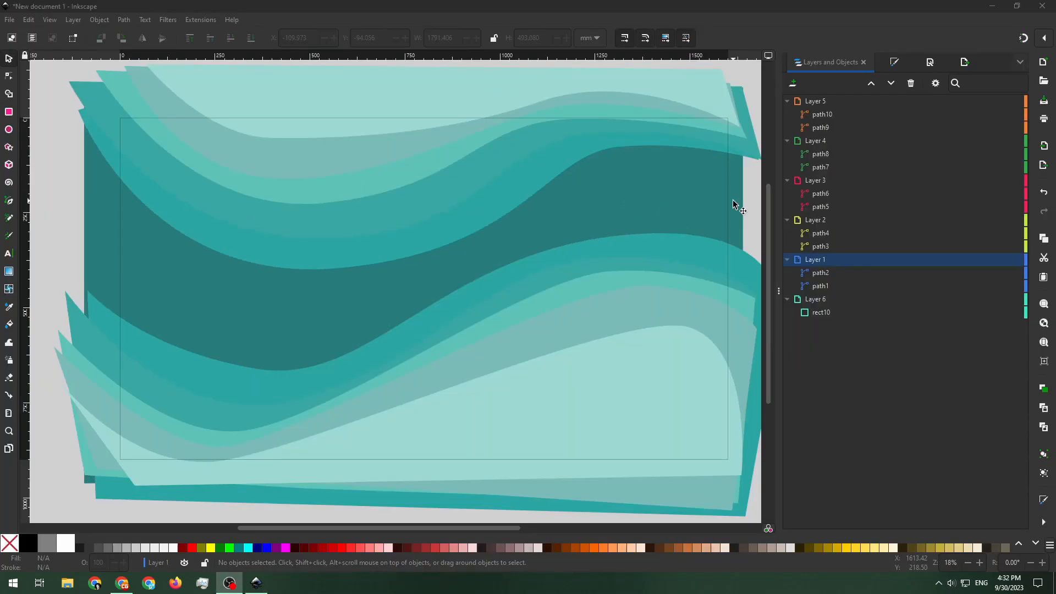
# Step: Duplicate the upper wave path in Layer 1 and darken the copy's fill to 269492
pyautogui.click(69, 185)
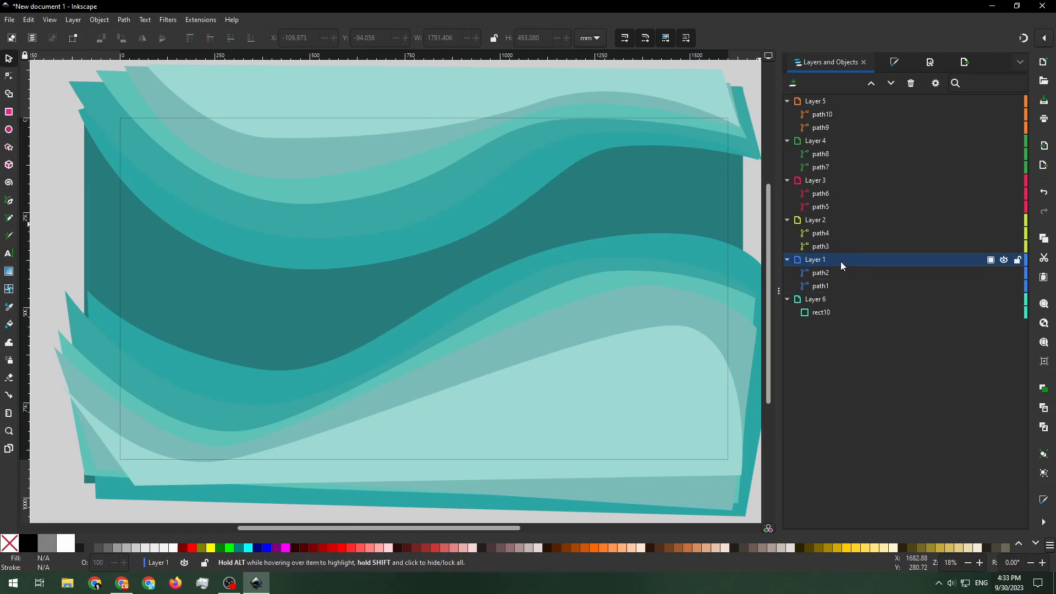
pyautogui.click(833, 284)
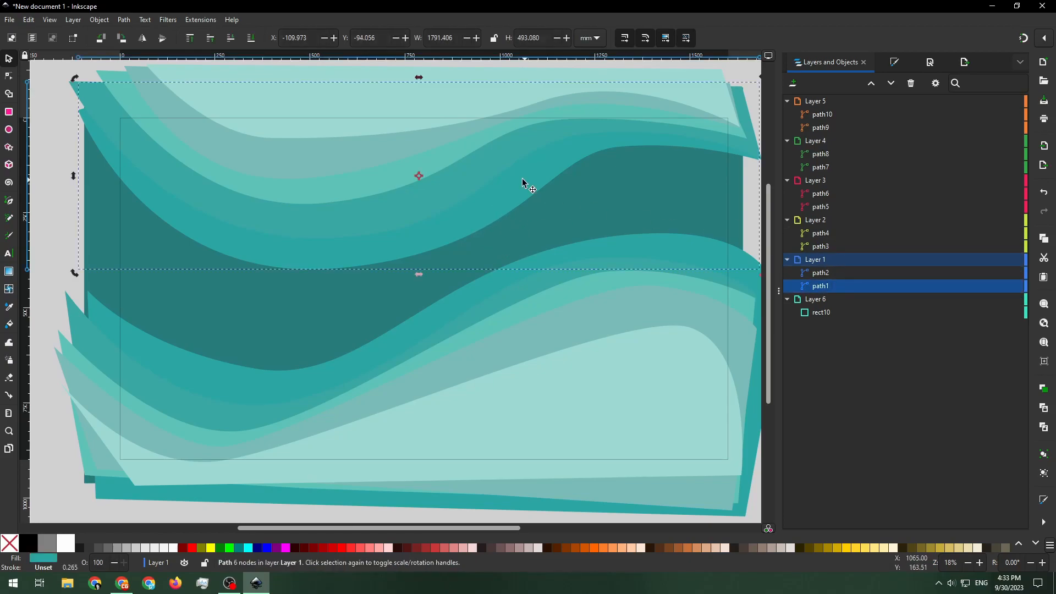
pyautogui.rightClick(828, 285)
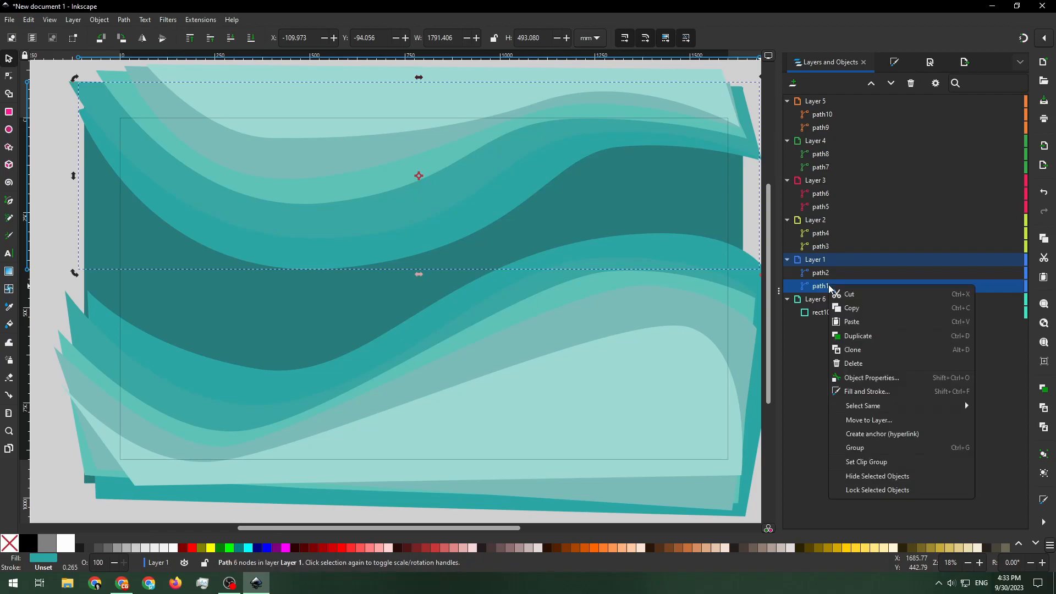
pyautogui.click(963, 337)
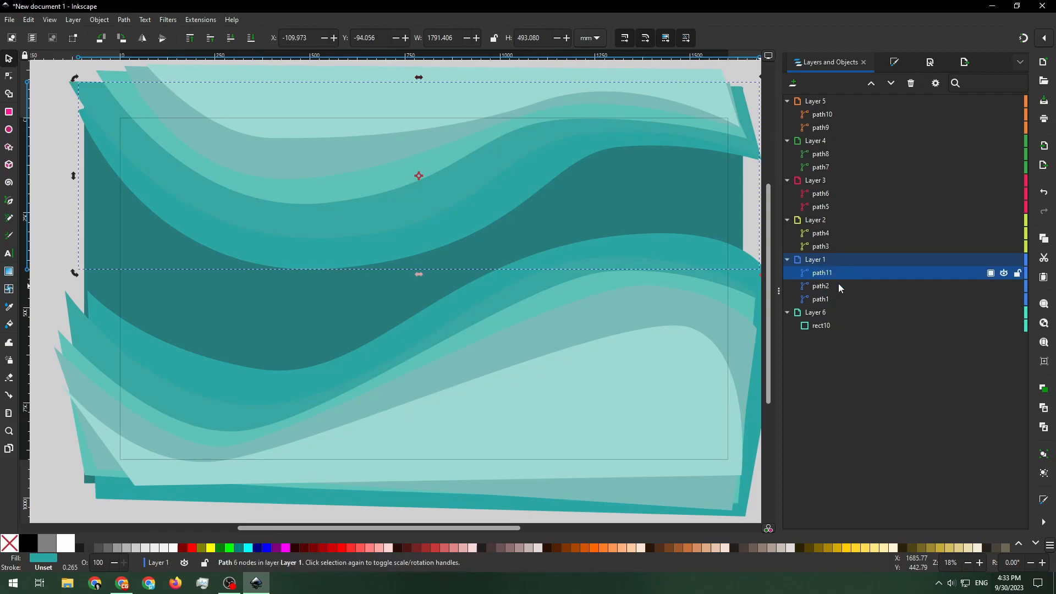
pyautogui.click(894, 62)
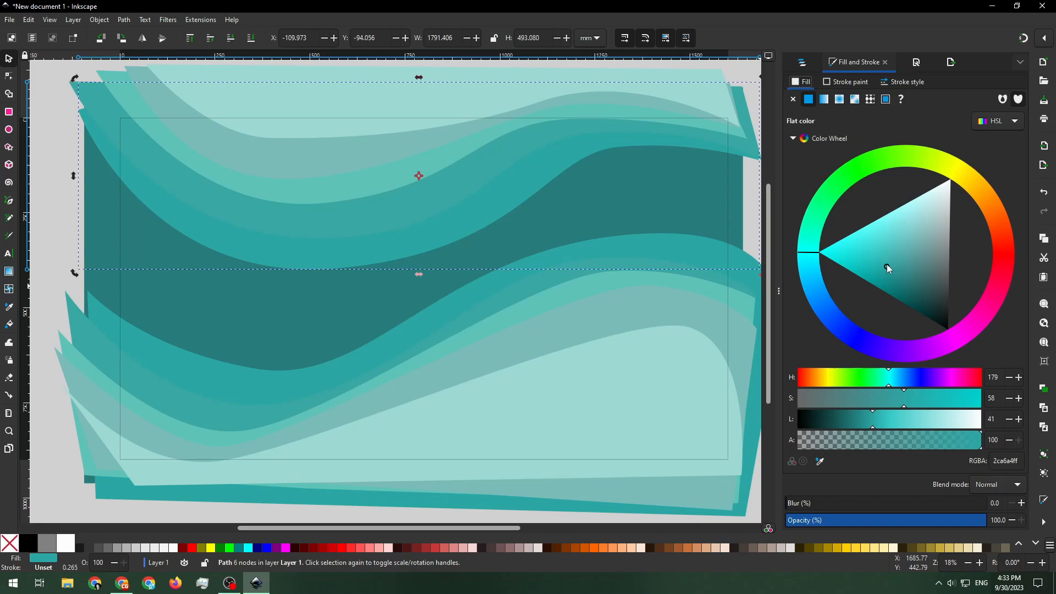
pyautogui.moveTo(887, 266); pyautogui.dragTo(893, 275)
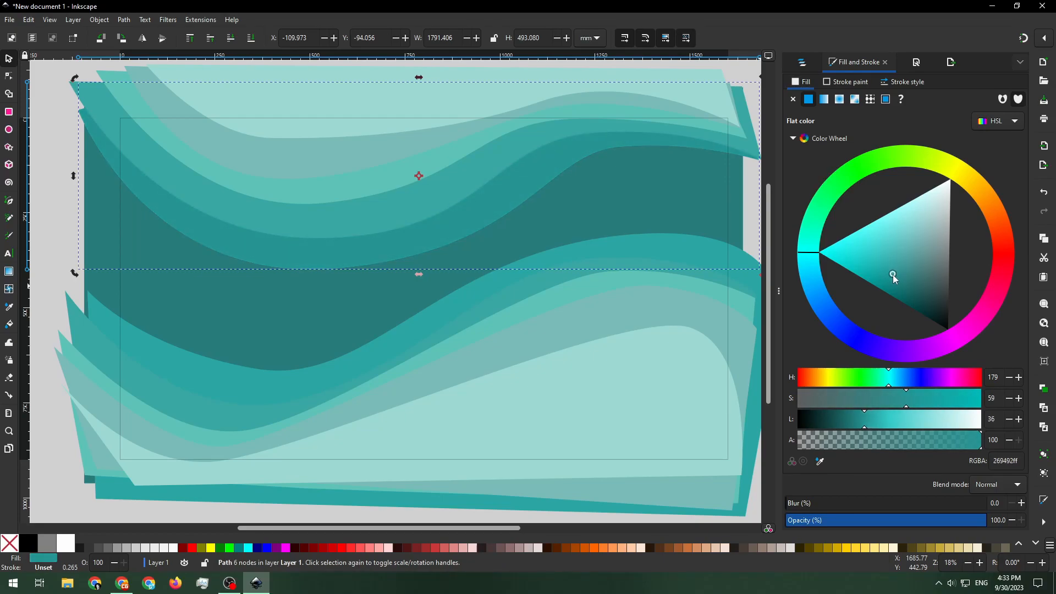
pyautogui.click(803, 64)
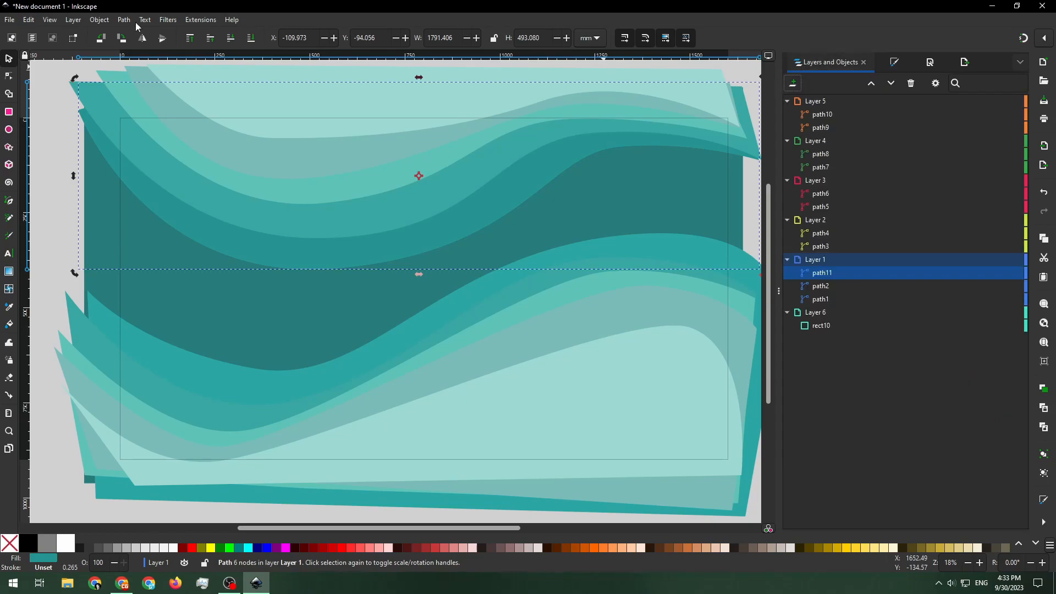
# Step: Blur the darkened upper wave copy by 21.79 horizontally and 22.09 vertically, and move it beneath the other paths in Layer 1
pyautogui.click(168, 20)
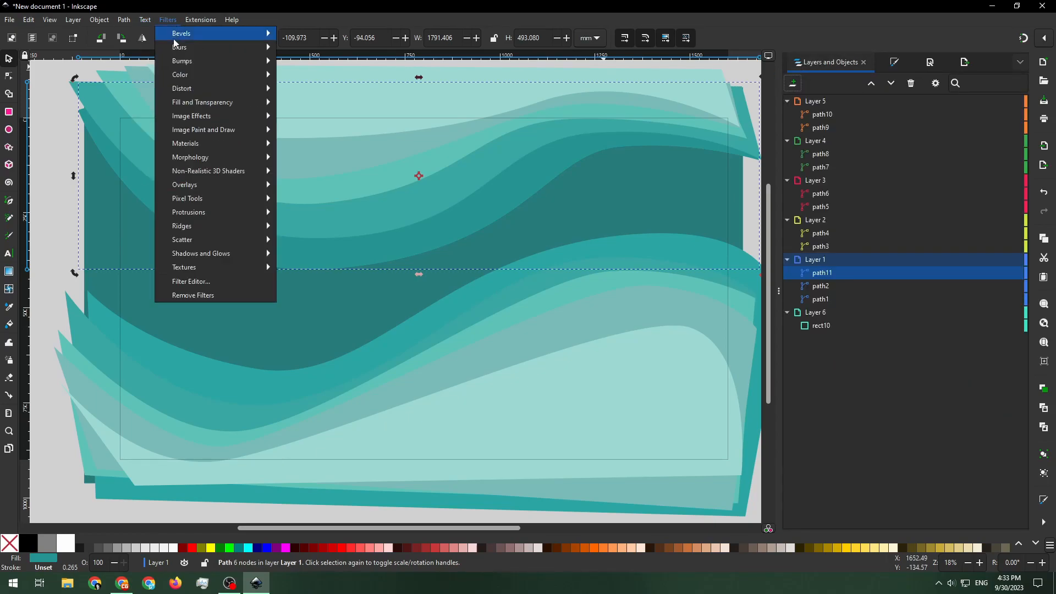
pyautogui.moveTo(182, 50)
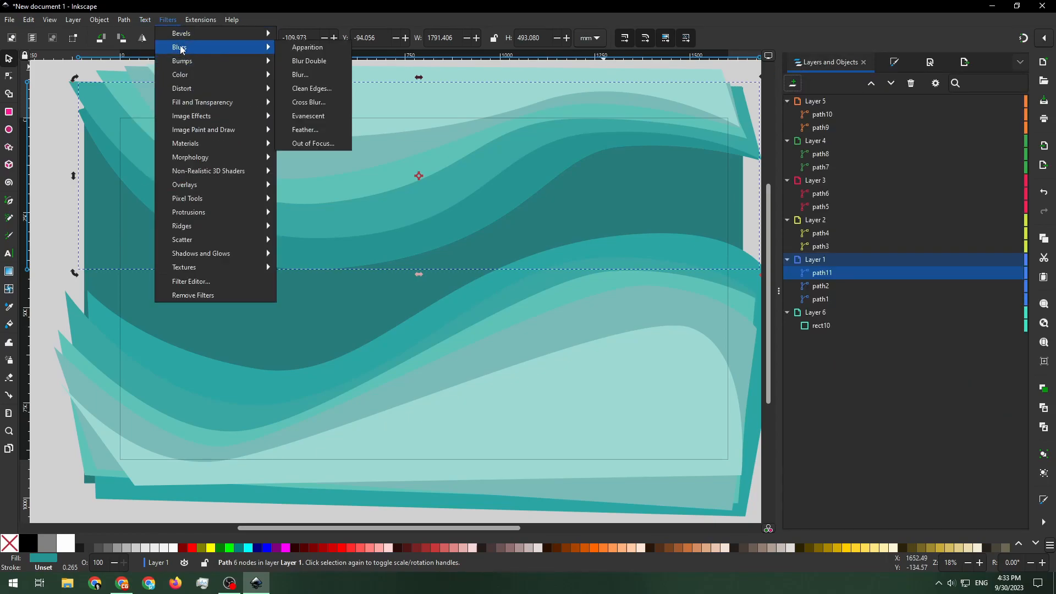
pyautogui.click(309, 74)
pyautogui.moveTo(77, 85); pyautogui.dragTo(78, 63)
pyautogui.click(59, 119)
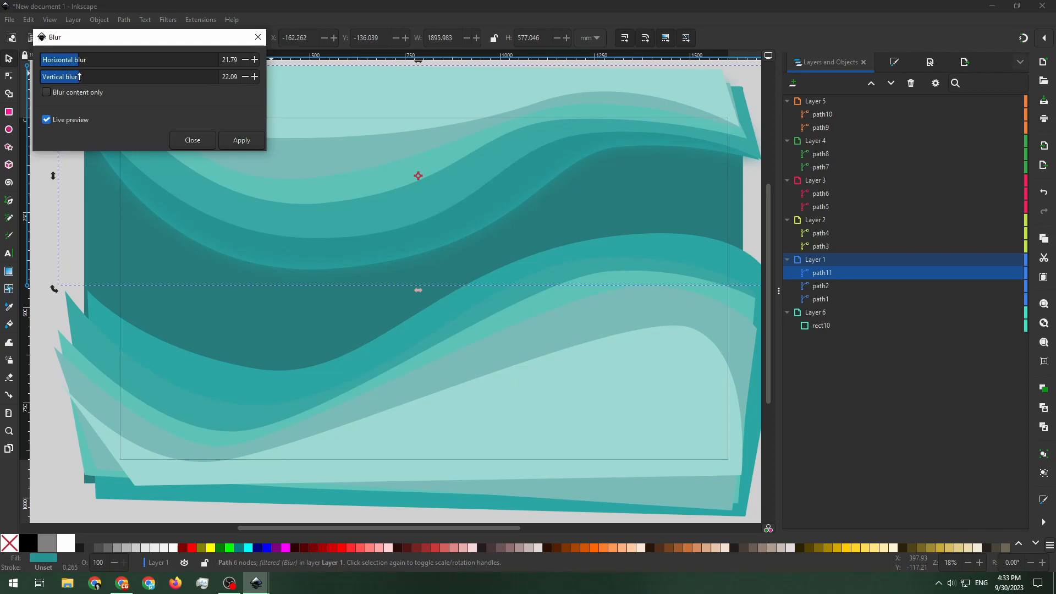
pyautogui.click(252, 143)
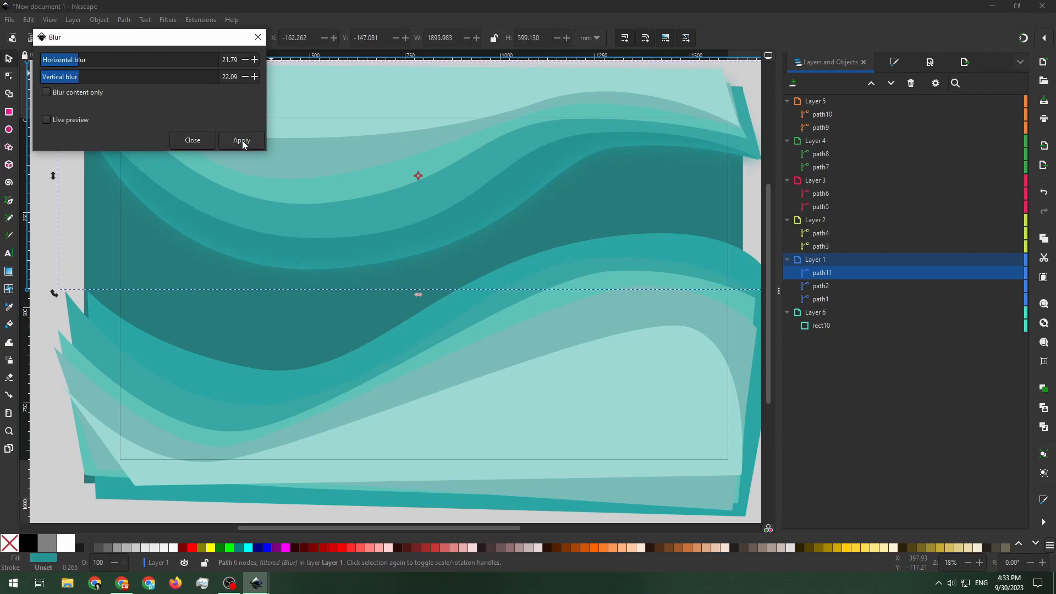
pyautogui.click(196, 139)
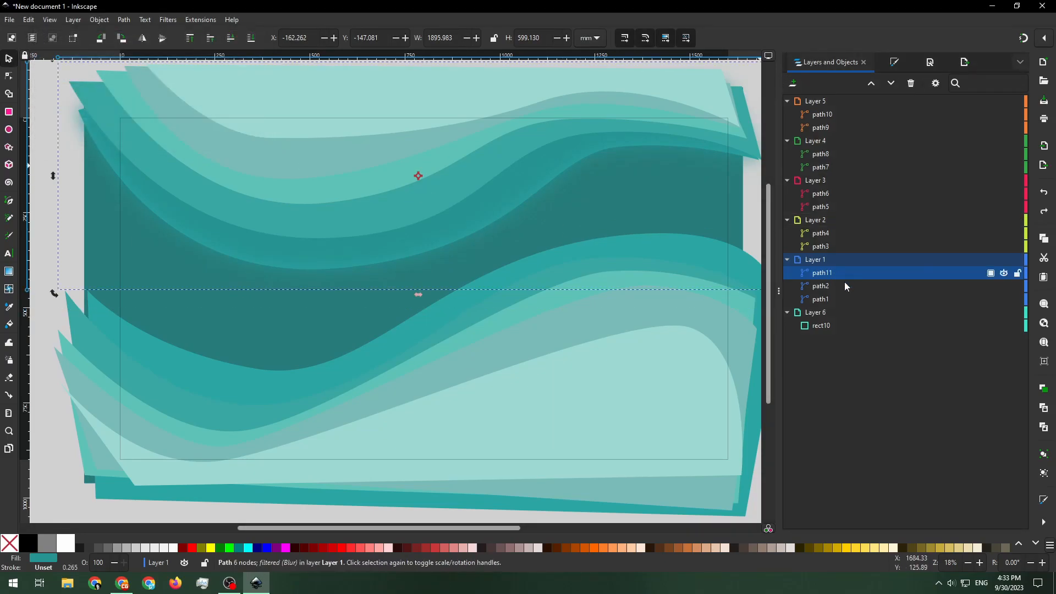
pyautogui.moveTo(834, 276); pyautogui.dragTo(836, 303)
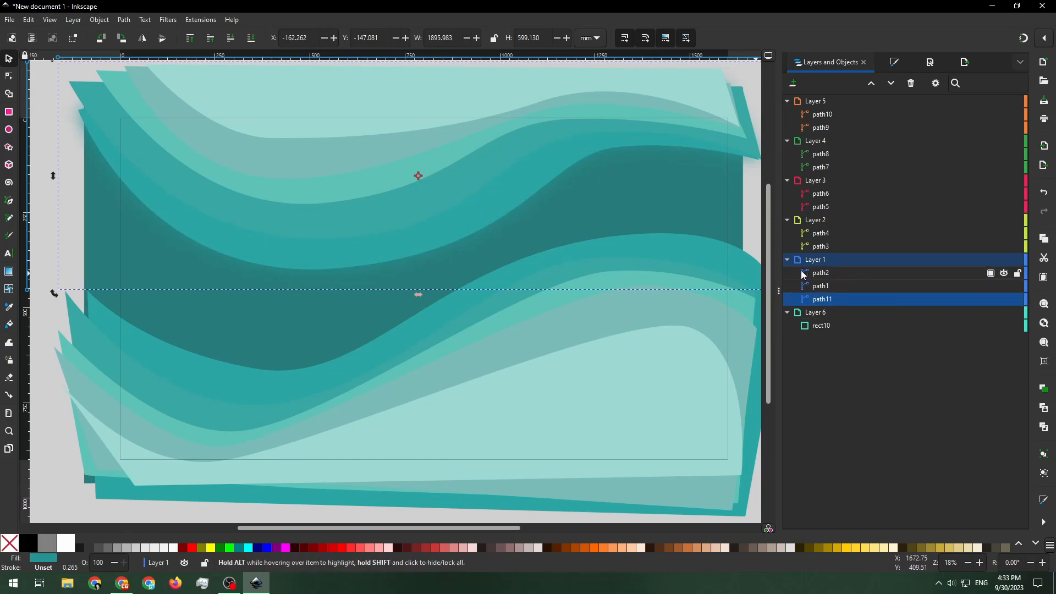
# Step: Duplicate the lower wave path in Layer 1, place the copy directly beneath it, and darken the copy's fill to 228685
pyautogui.click(840, 273)
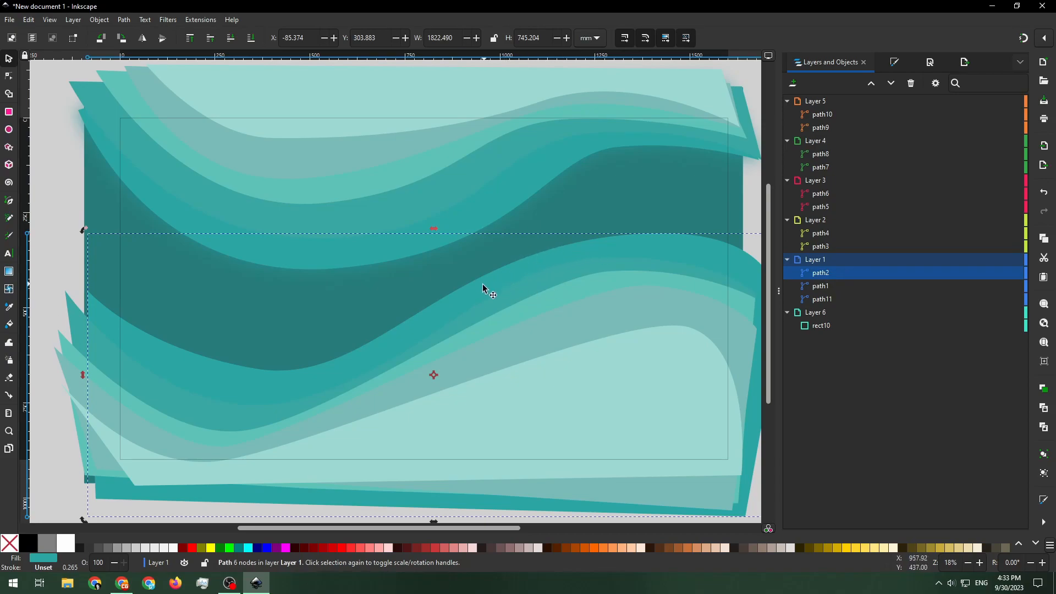
pyautogui.rightClick(824, 278)
pyautogui.click(856, 325)
pyautogui.moveTo(829, 275); pyautogui.dragTo(839, 288)
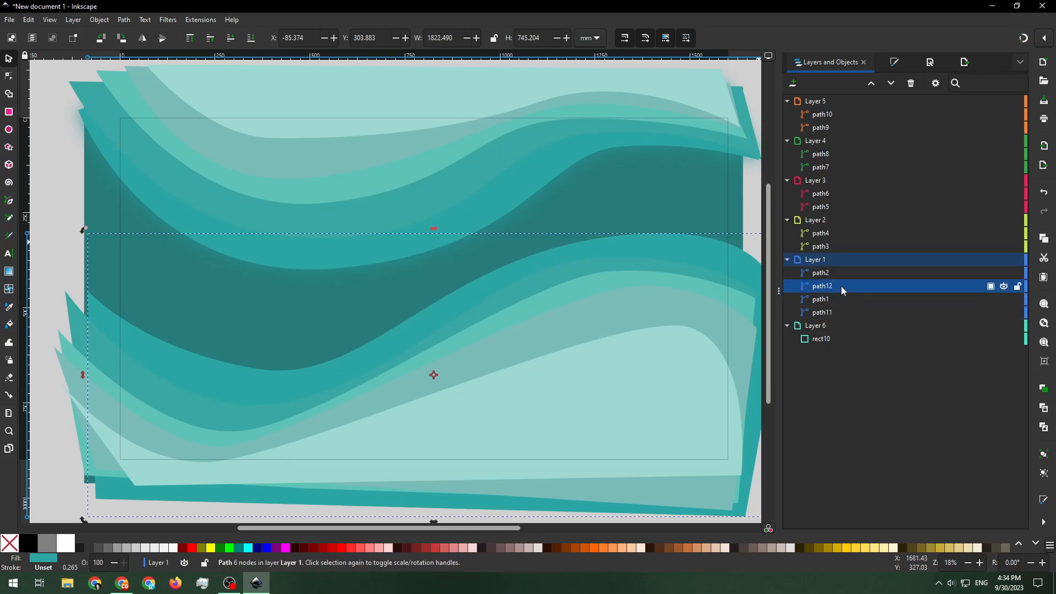
pyautogui.click(894, 63)
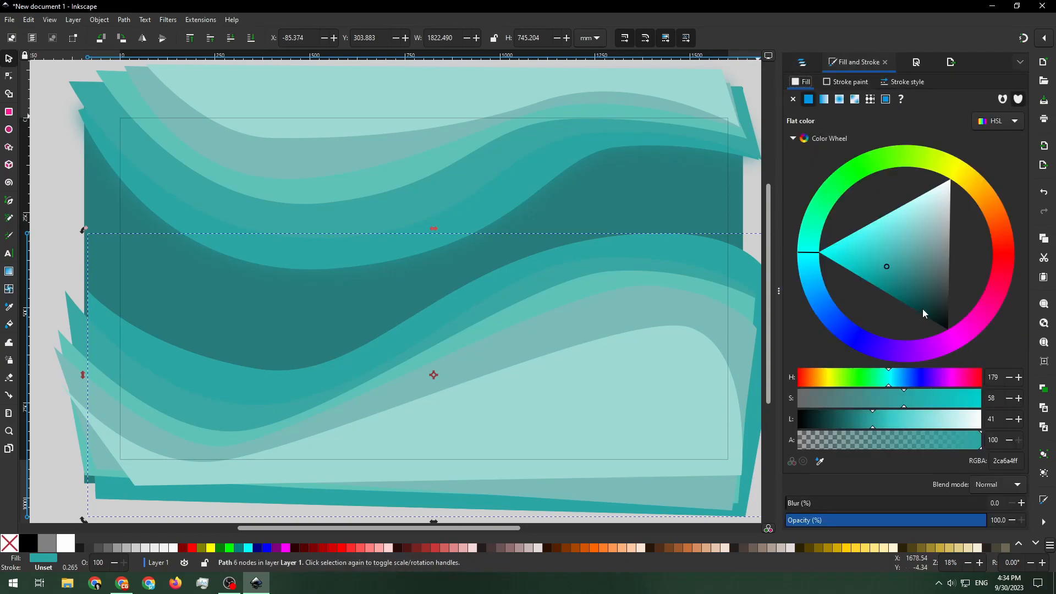
pyautogui.moveTo(889, 271); pyautogui.dragTo(896, 279)
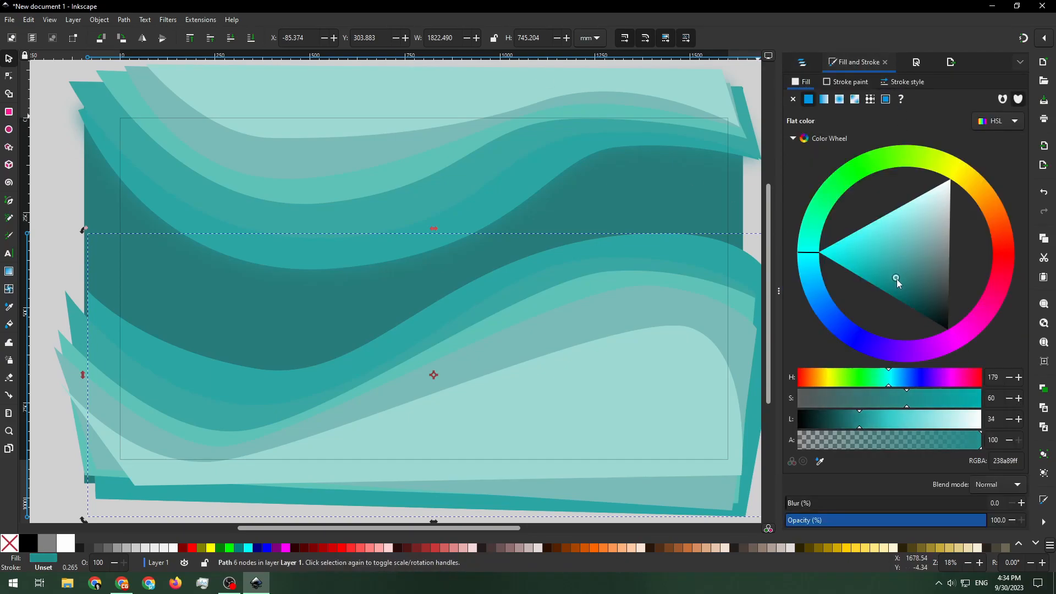
# Step: Blur the darkened lower wave copy in Layer 1 by 21.79 horizontally and 22.09 vertically
pyautogui.click(175, 23)
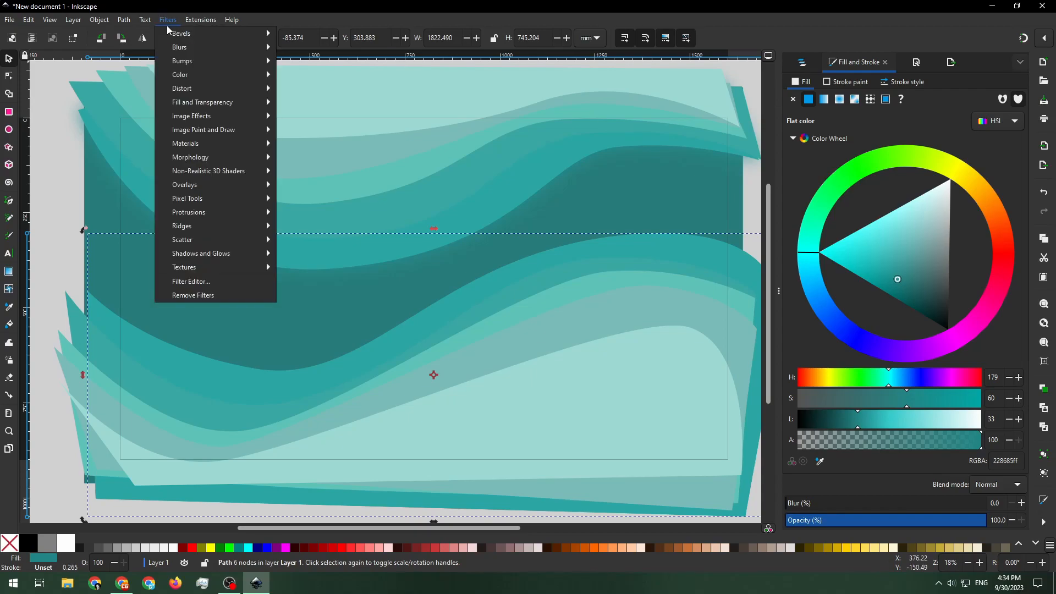
pyautogui.moveTo(177, 55)
pyautogui.click(337, 78)
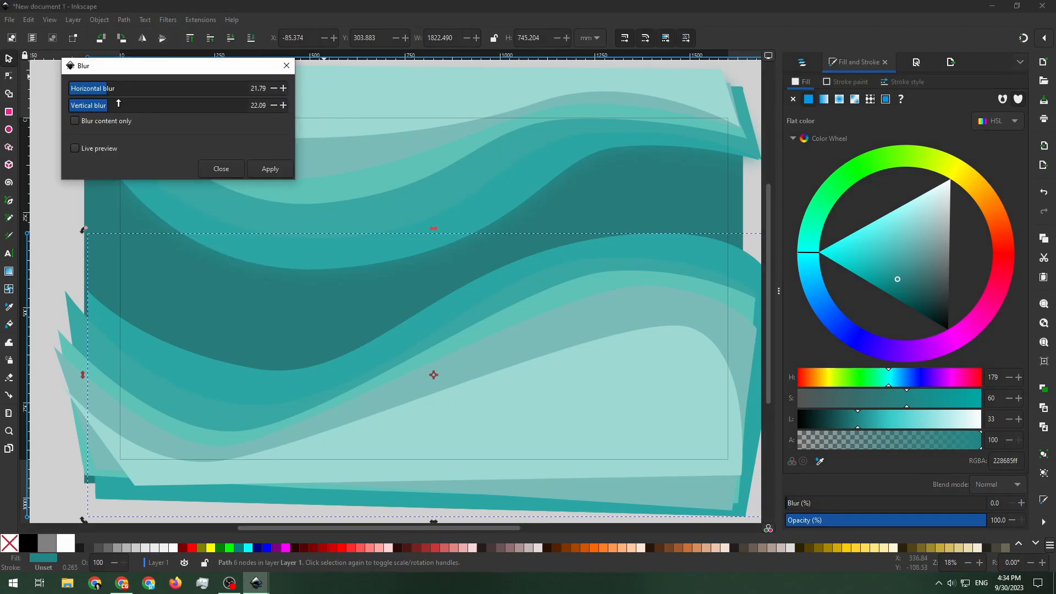
pyautogui.click(272, 169)
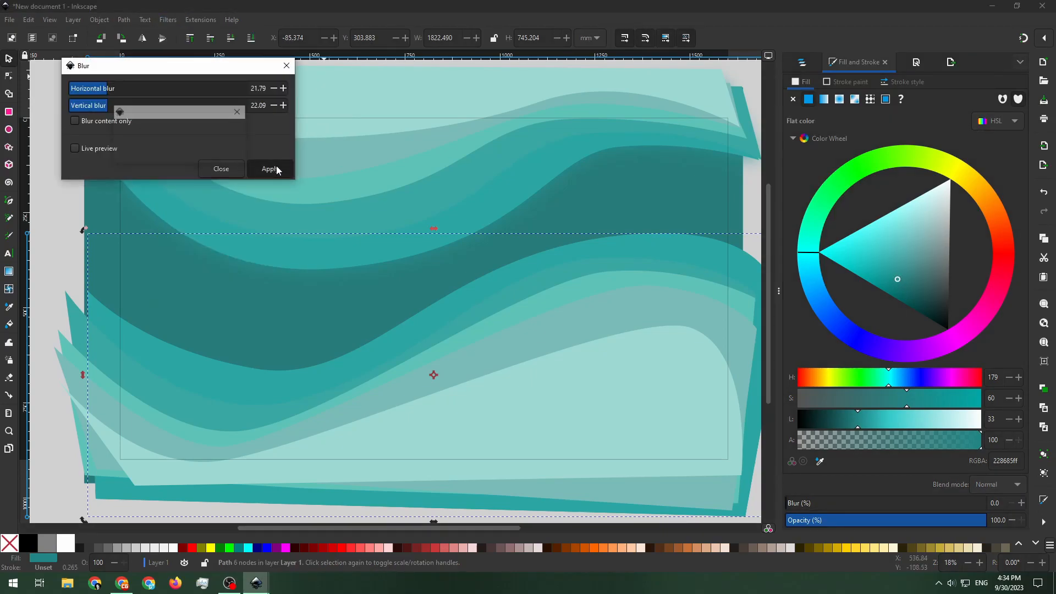
pyautogui.click(218, 174)
# Step: Deselect everything and examine the soft shadows along the edges of the Layer 1 waves up close and at full view
pyautogui.press('Escape')
pyautogui.scroll(3, 121, 187)
pyautogui.moveTo(187, 221); pyautogui.dragTo(346, 294)
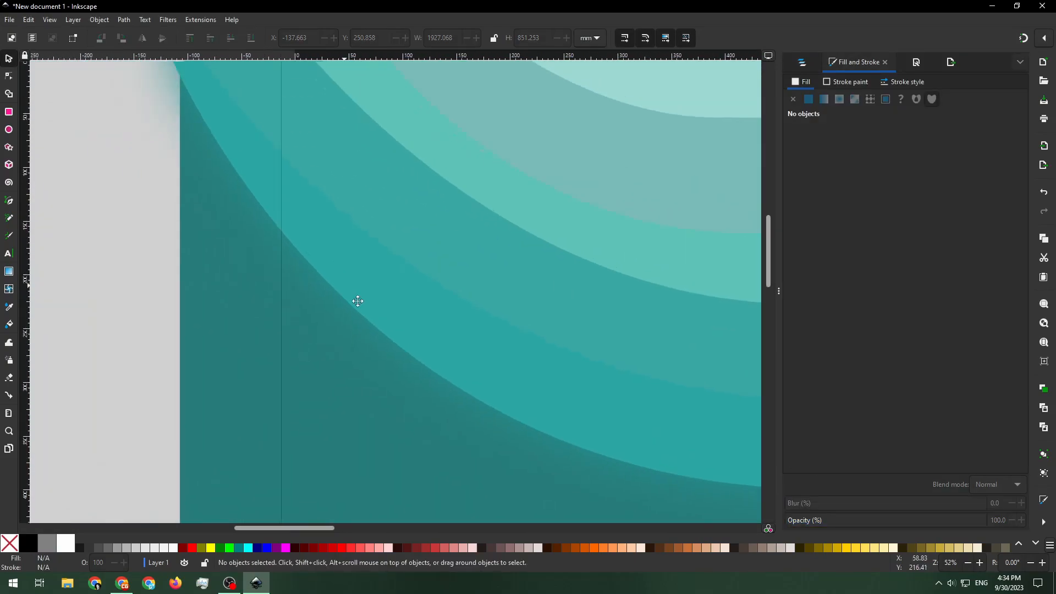
pyautogui.scroll(1, 293, 184)
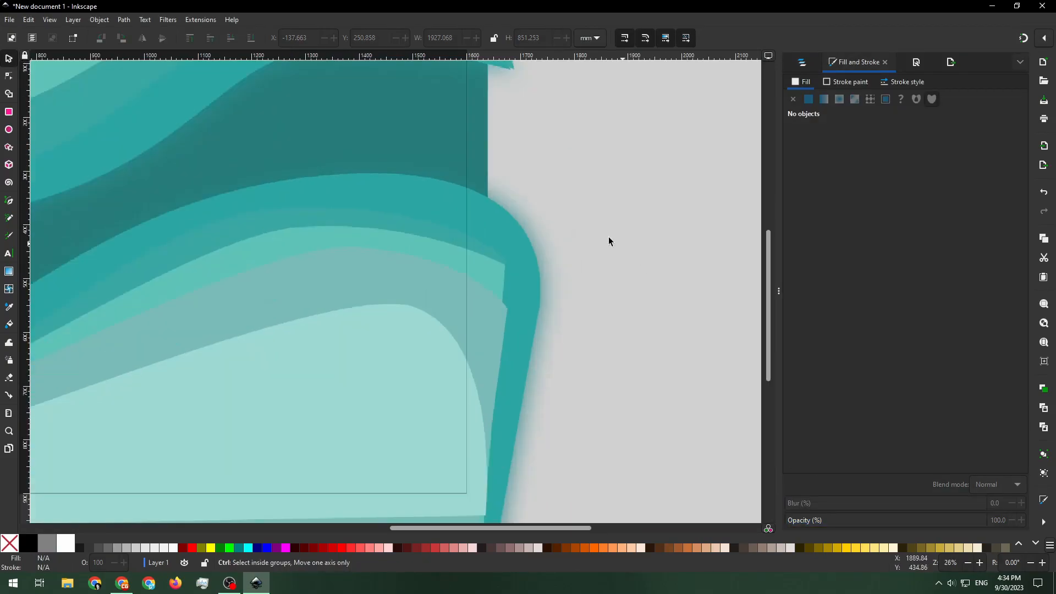
pyautogui.scroll(1, 608, 238)
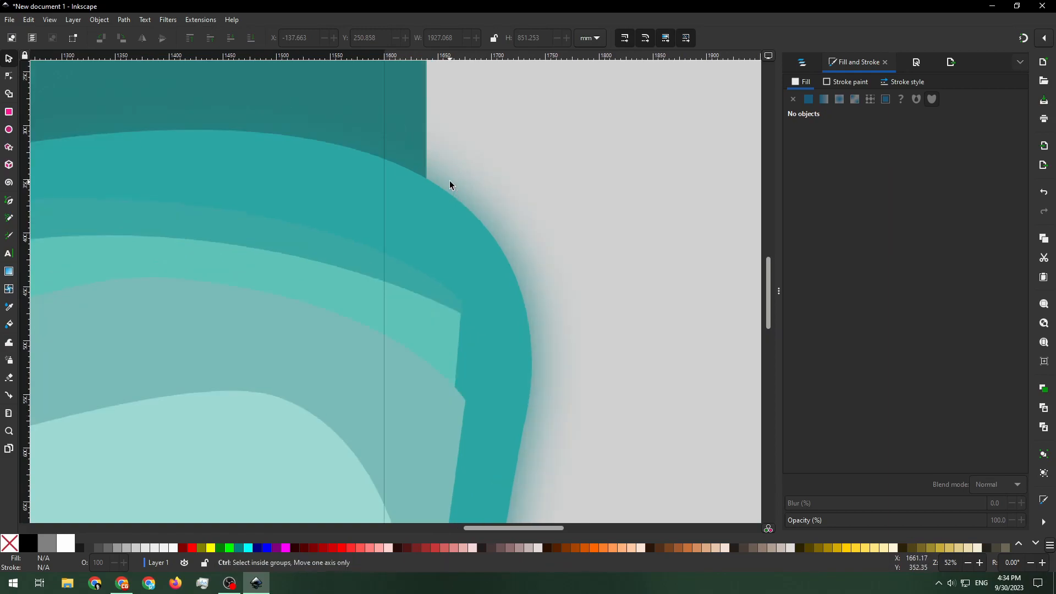
pyautogui.scroll(-2, 424, 236)
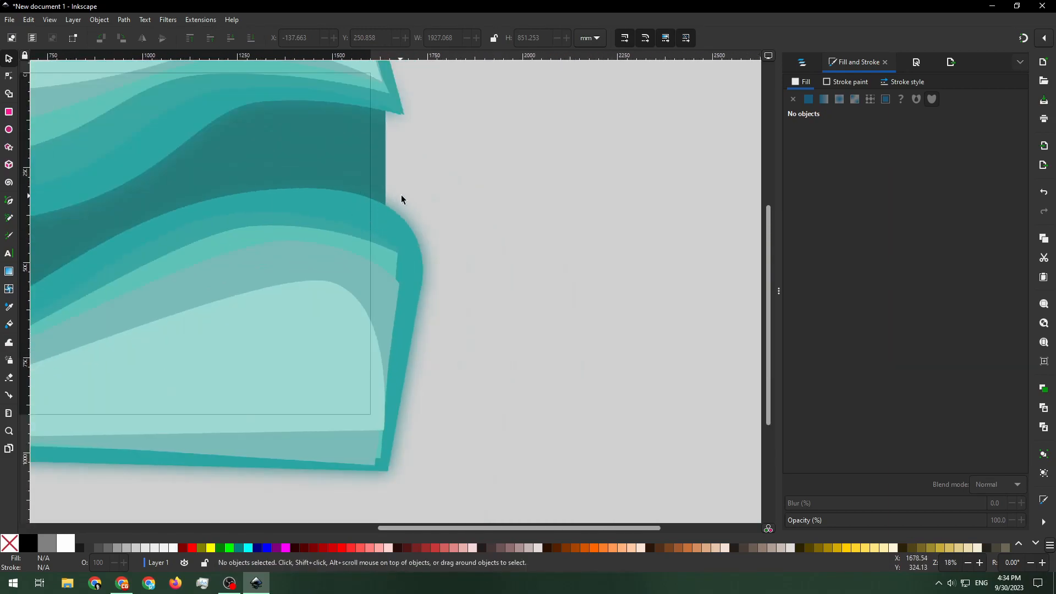
pyautogui.hscroll(-10, 391, 205)
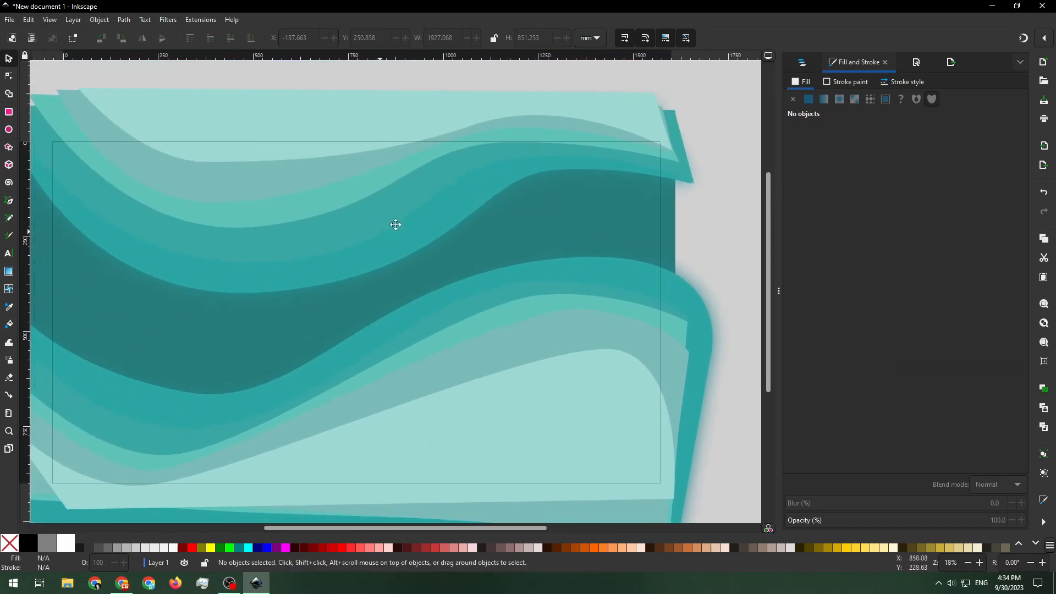
pyautogui.moveTo(621, 254); pyautogui.dragTo(593, 242)
# Step: Duplicate both Layer 2 wave paths beneath the originals and darken the copies' fill to 1F6765
pyautogui.click(806, 63)
pyautogui.moveTo(461, 283); pyautogui.dragTo(442, 264)
pyautogui.click(826, 246)
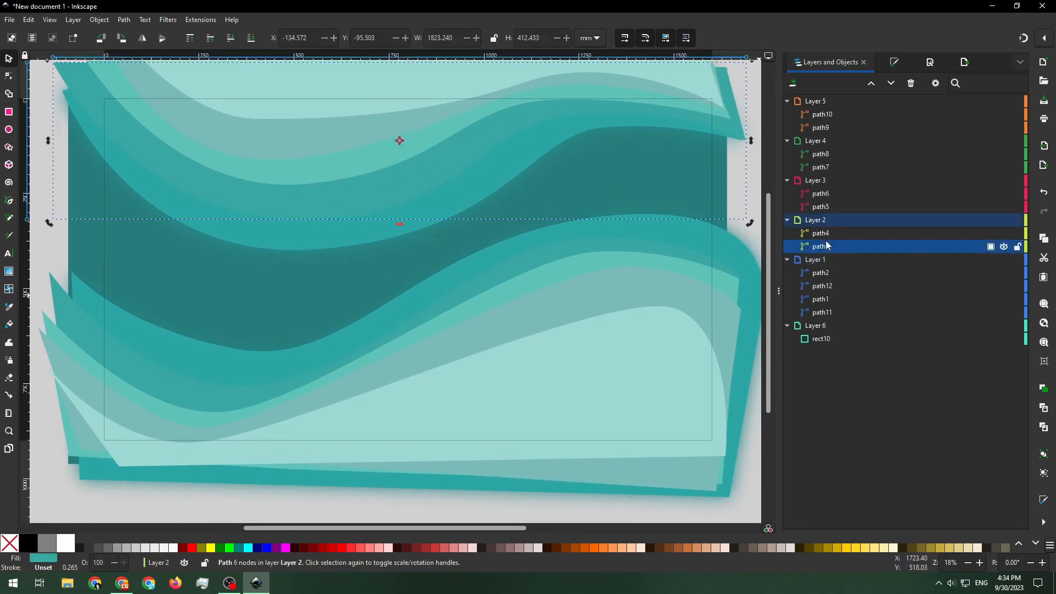
pyautogui.keyDown('shift'); pyautogui.click(829, 235); pyautogui.keyUp('shift')
pyautogui.hotkey('ctrl', 'd')
pyautogui.moveTo(834, 229); pyautogui.dragTo(834, 278)
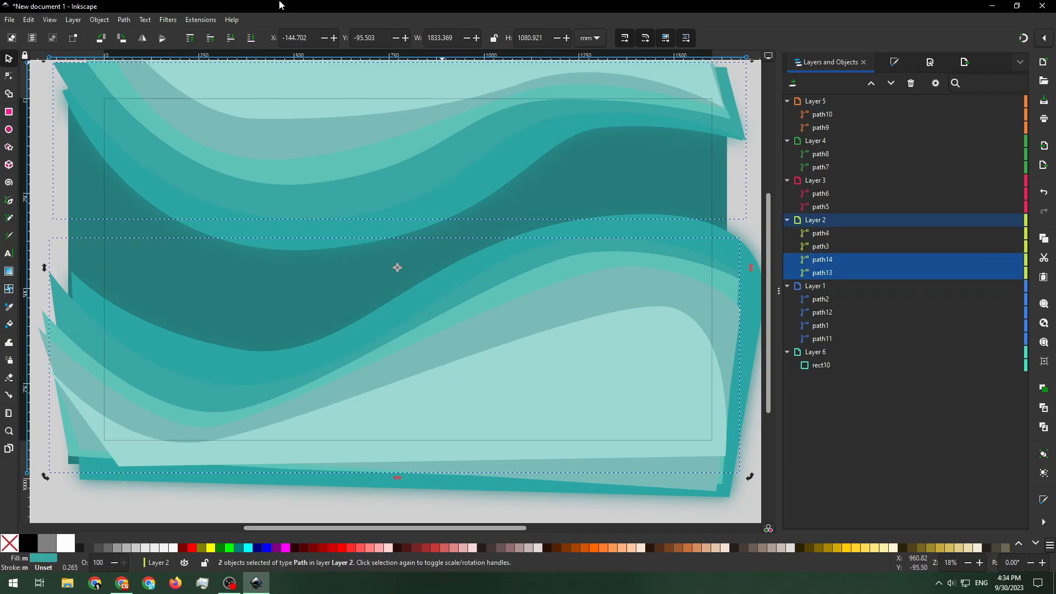
pyautogui.click(894, 62)
pyautogui.moveTo(894, 264); pyautogui.dragTo(912, 289)
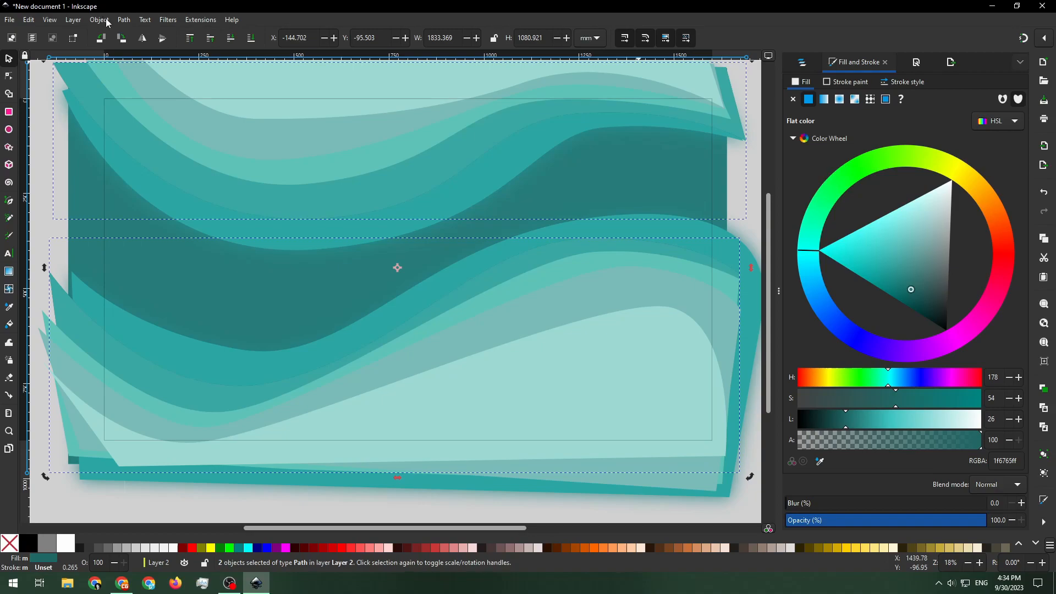
# Step: Blur the two darkened wave copies in Layer 2 by 21.79 horizontally and 22.09 vertically
pyautogui.click(168, 19)
pyautogui.moveTo(188, 48)
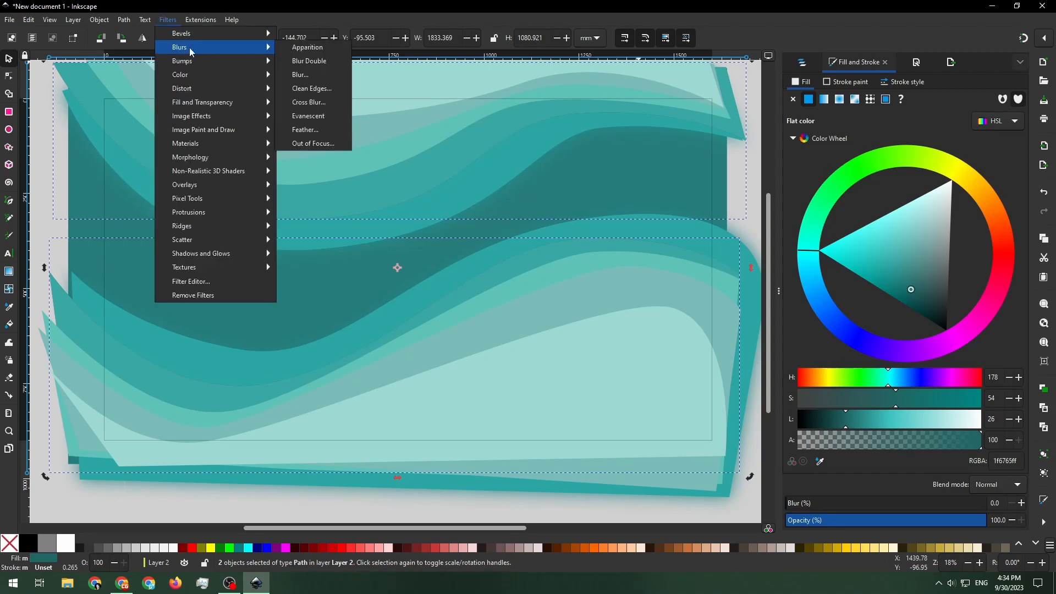
pyautogui.click(299, 75)
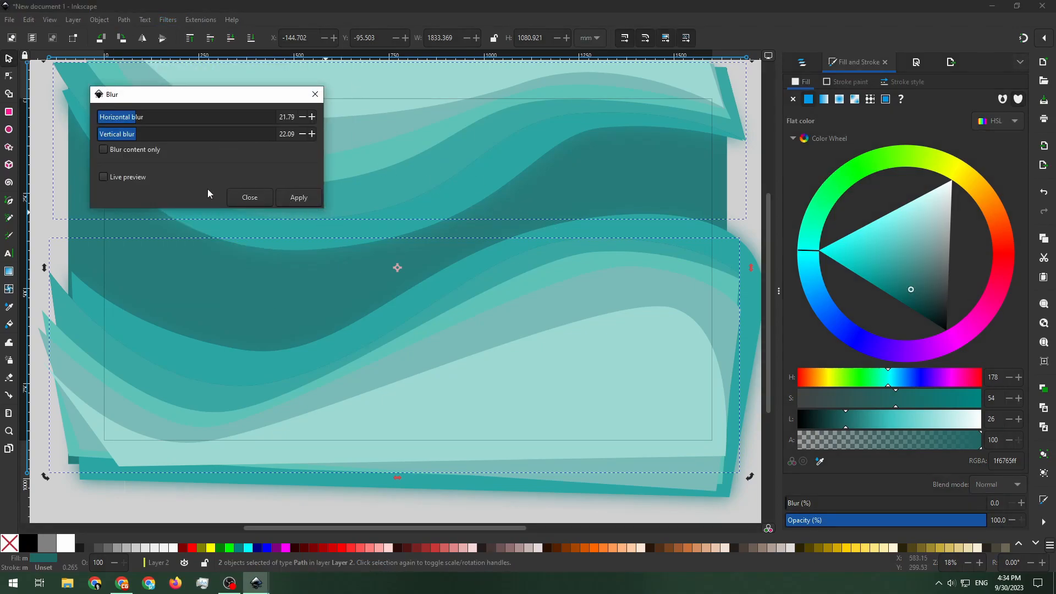
pyautogui.click(299, 197)
pyautogui.click(312, 93)
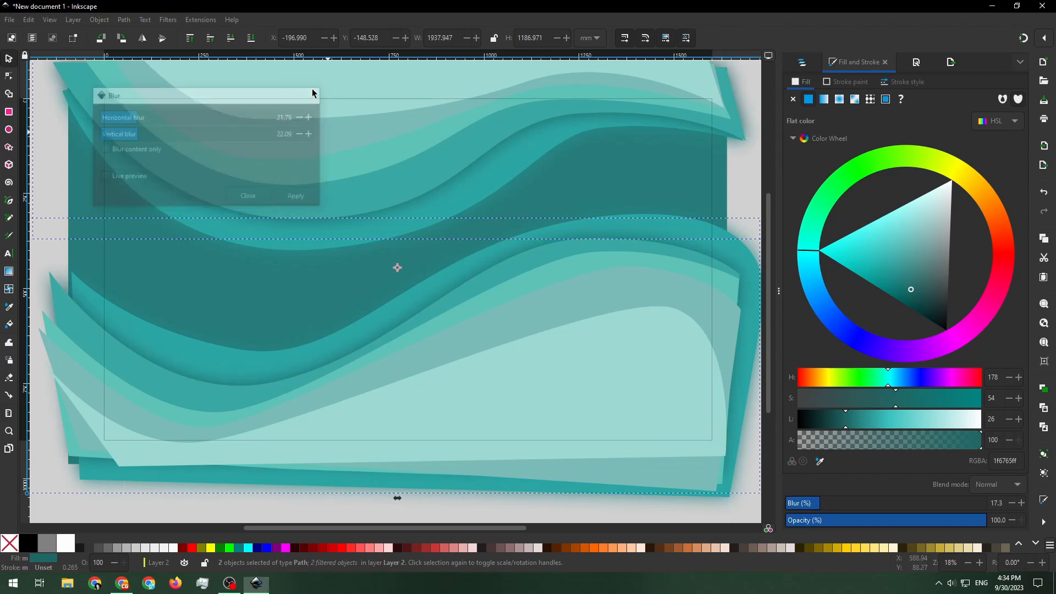
# Step: Deselect the copies and examine the shadows behind the Layer 2 waves up close and across the whole page
pyautogui.click(70, 137)
pyautogui.click(54, 139)
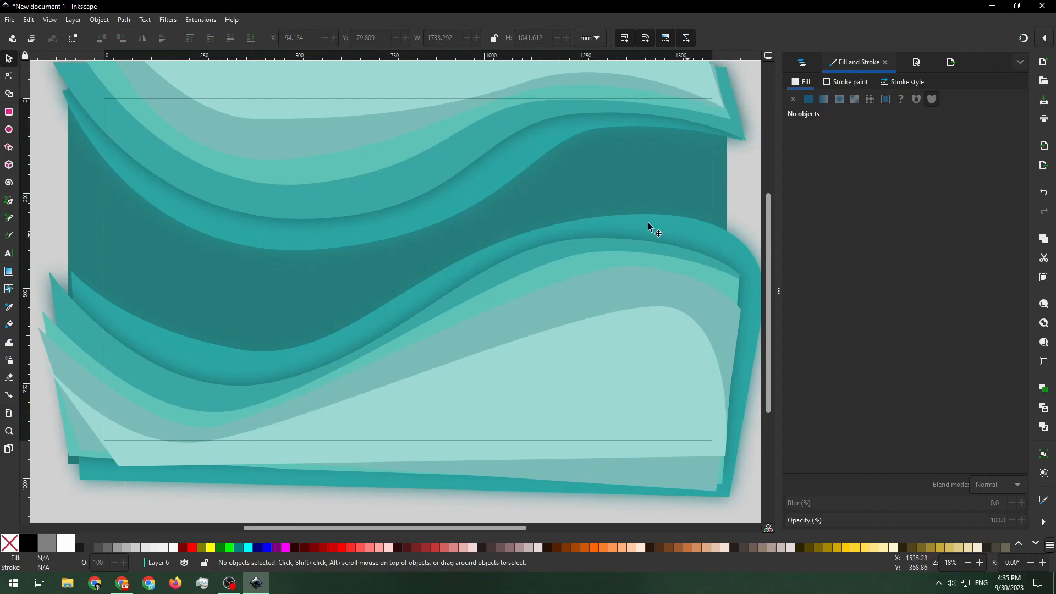
pyautogui.moveTo(524, 288); pyautogui.dragTo(467, 265)
pyautogui.scroll(2, 544, 237)
pyautogui.scroll(-2, 604, 193)
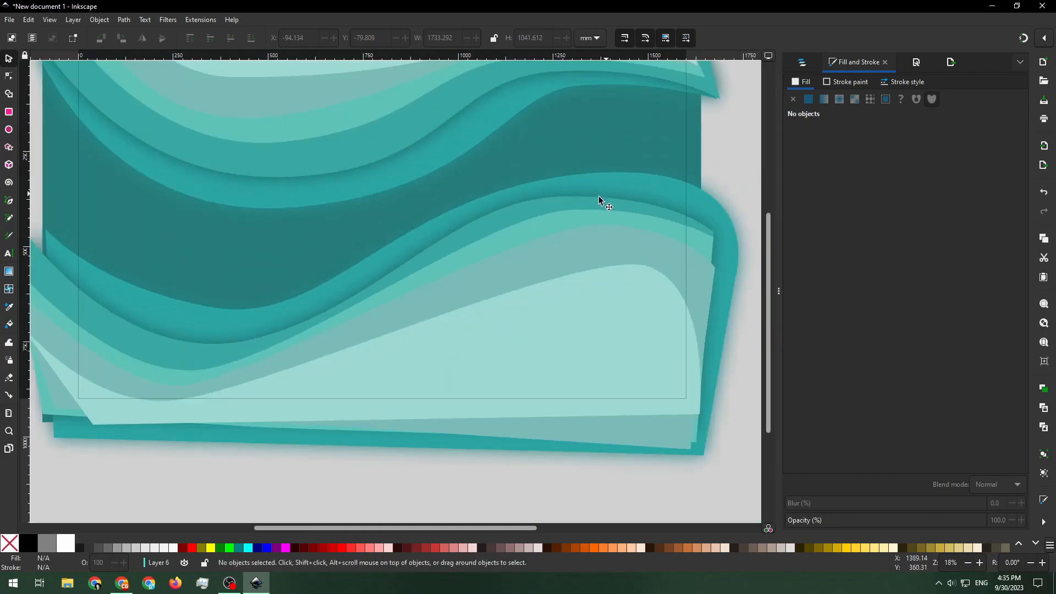
pyautogui.moveTo(568, 206); pyautogui.dragTo(583, 217)
pyautogui.scroll(2, 574, 200)
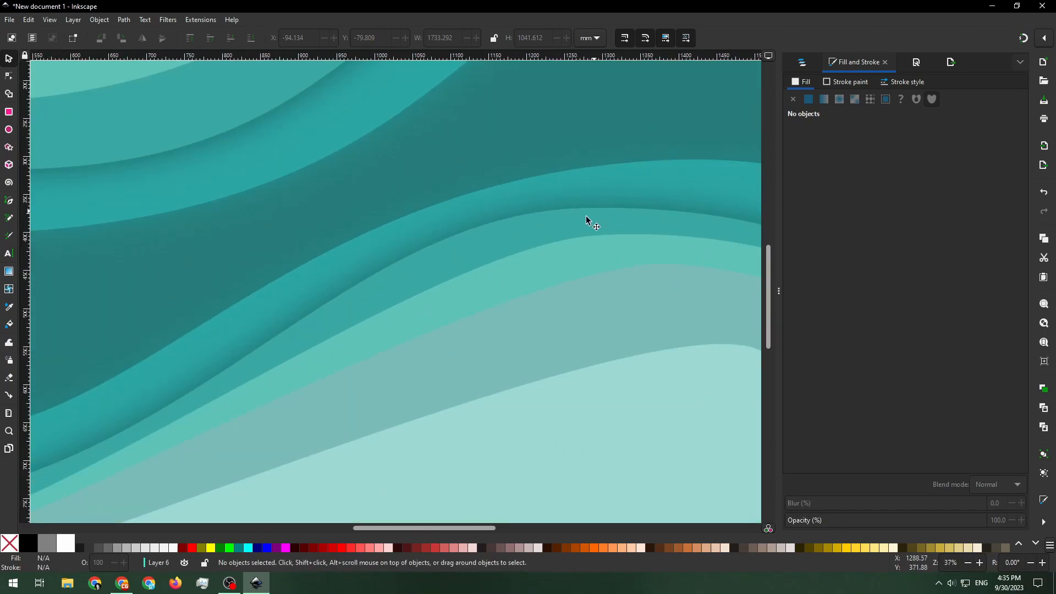
pyautogui.scroll(-2, 682, 177)
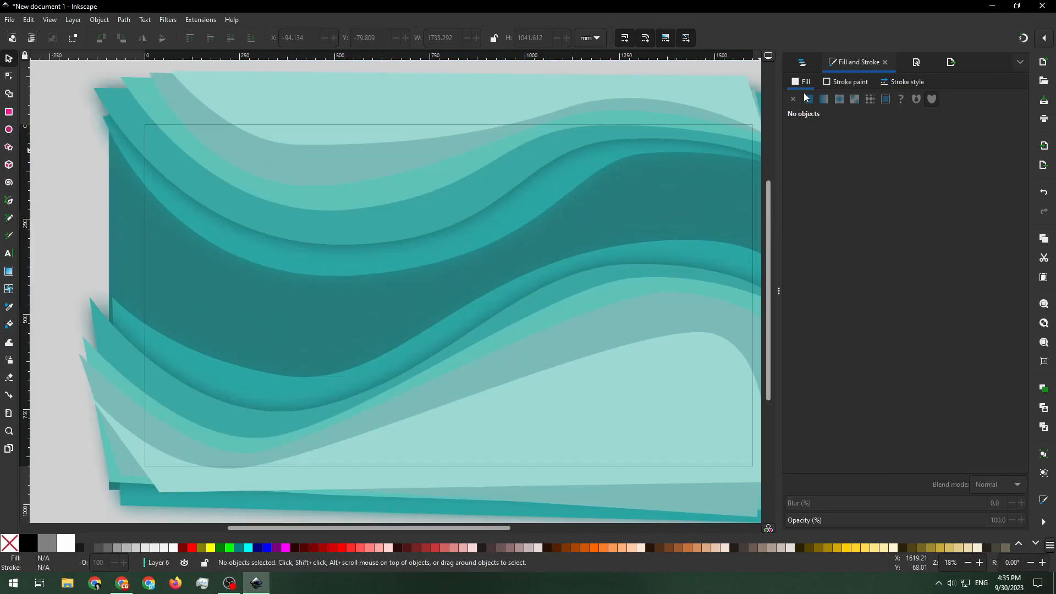
# Step: Duplicate both wave paths in Layer 3 and place the copies beneath the originals
pyautogui.click(803, 63)
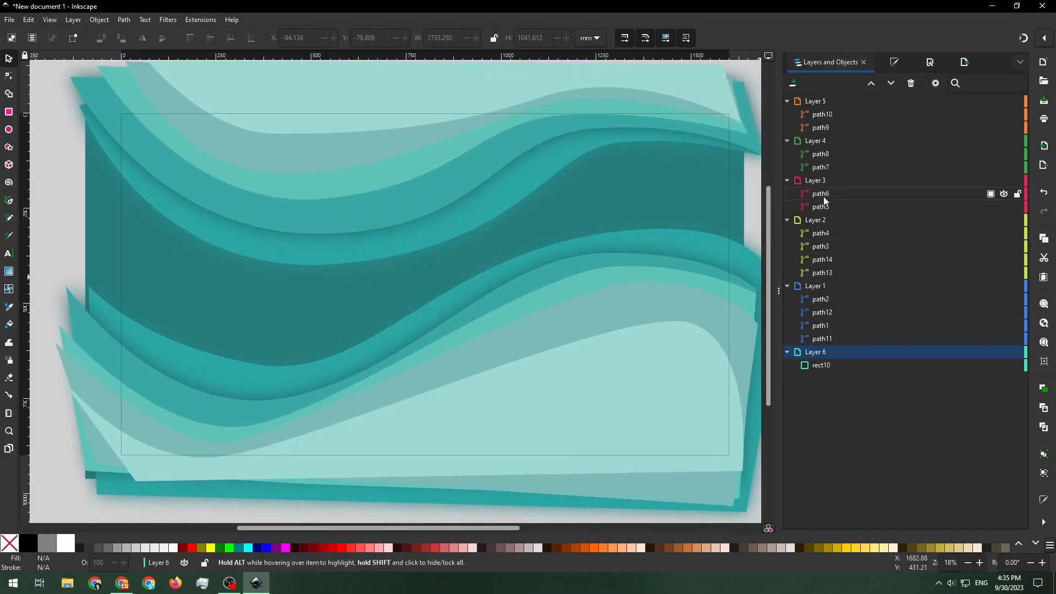
pyautogui.click(824, 196)
pyautogui.keyDown('shift'); pyautogui.click(827, 206); pyautogui.keyUp('shift')
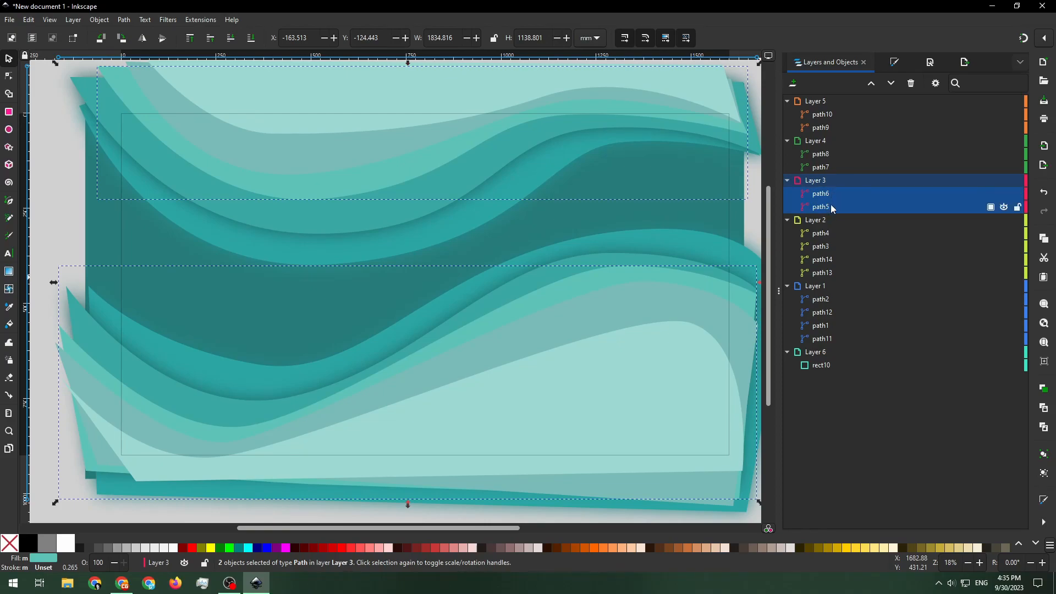
pyautogui.rightClick(863, 186)
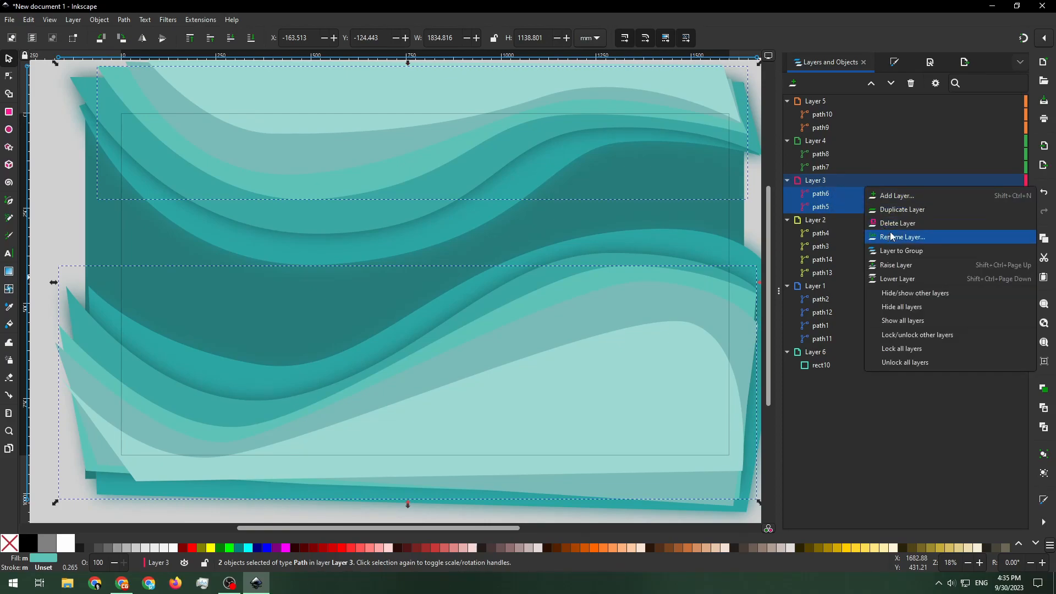
pyautogui.click(829, 199)
pyautogui.rightClick(854, 201)
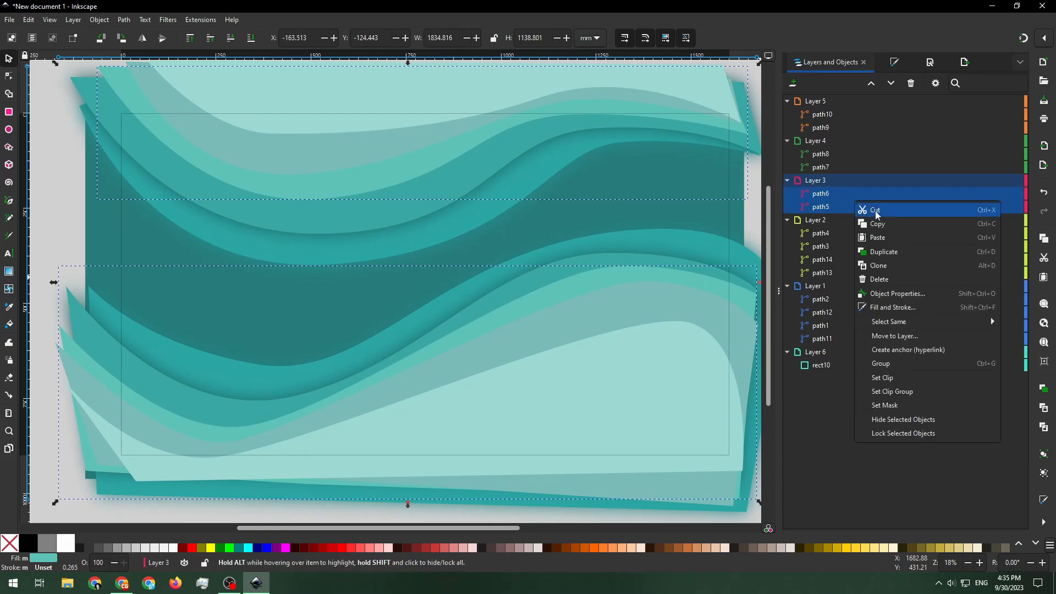
pyautogui.click(882, 252)
pyautogui.moveTo(842, 199); pyautogui.dragTo(847, 238)
# Step: Darken the fill of the two duplicated Layer 3 waves to 48938B
pyautogui.click(193, 27)
pyautogui.click(219, 25)
pyautogui.click(894, 62)
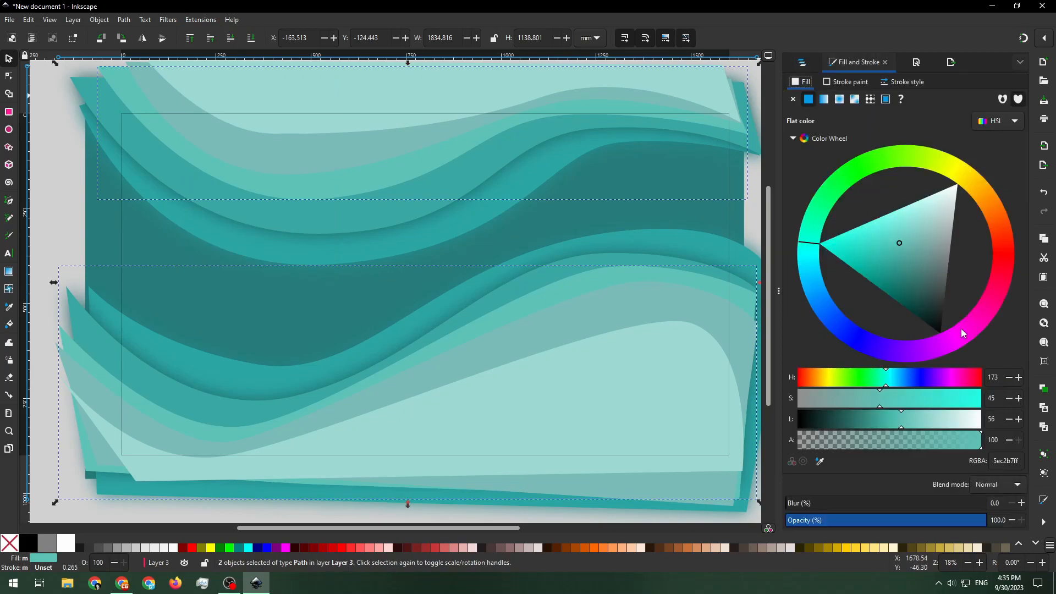
pyautogui.moveTo(898, 244); pyautogui.dragTo(909, 265)
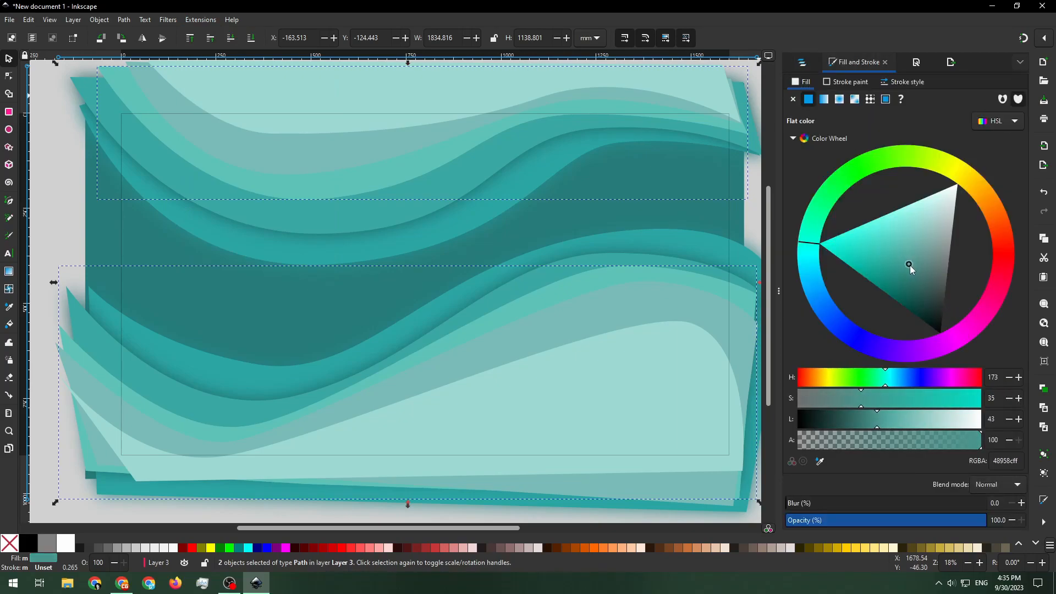
# Step: Blur the two darkened wave copies in Layer 3 by 21.79 horizontally and 22.09 vertically
pyautogui.click(168, 20)
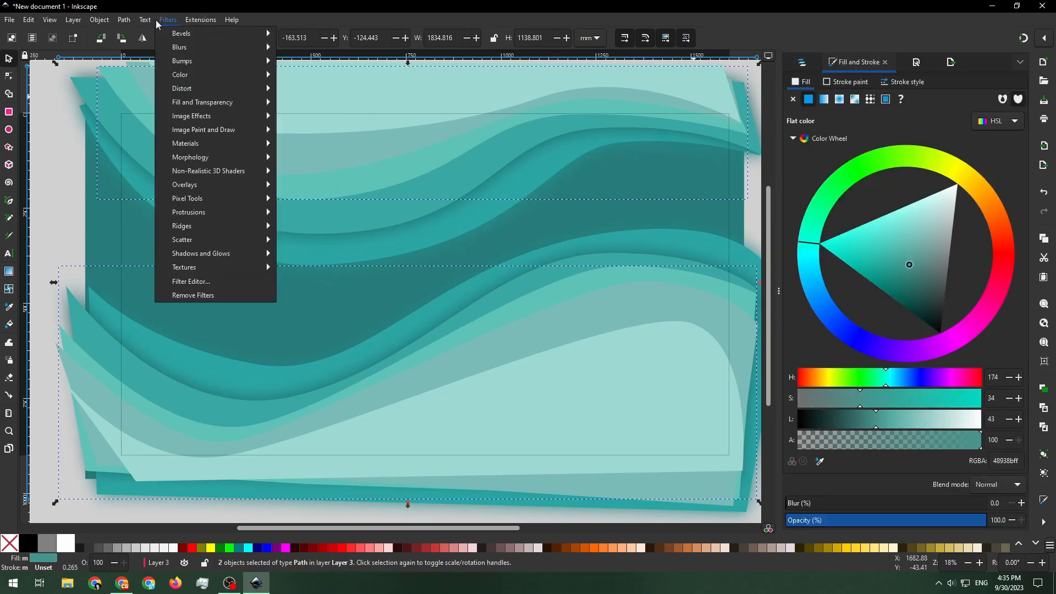
pyautogui.moveTo(181, 47)
pyautogui.click(300, 76)
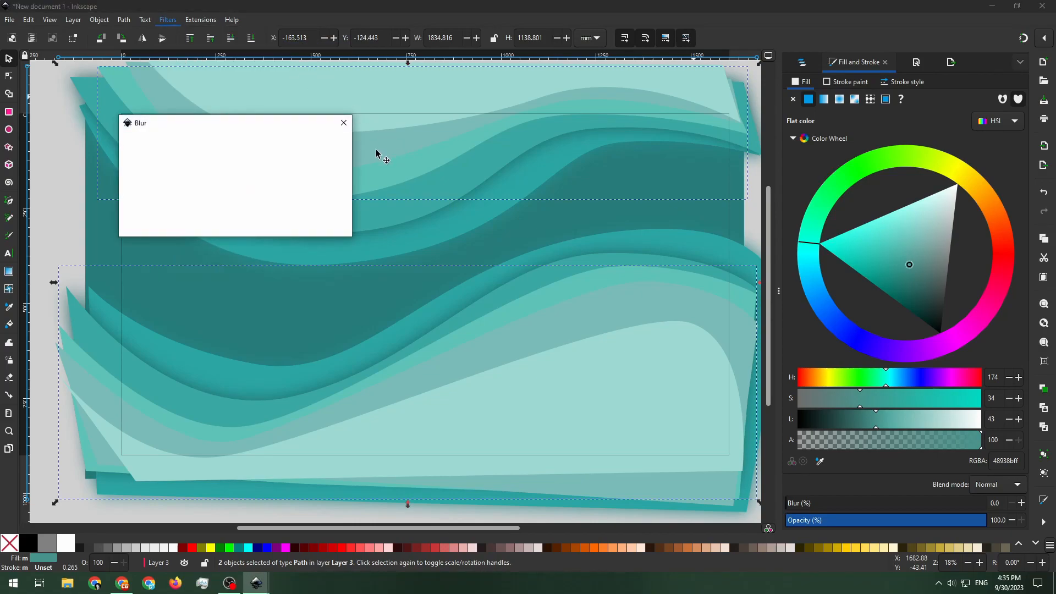
pyautogui.click(327, 226)
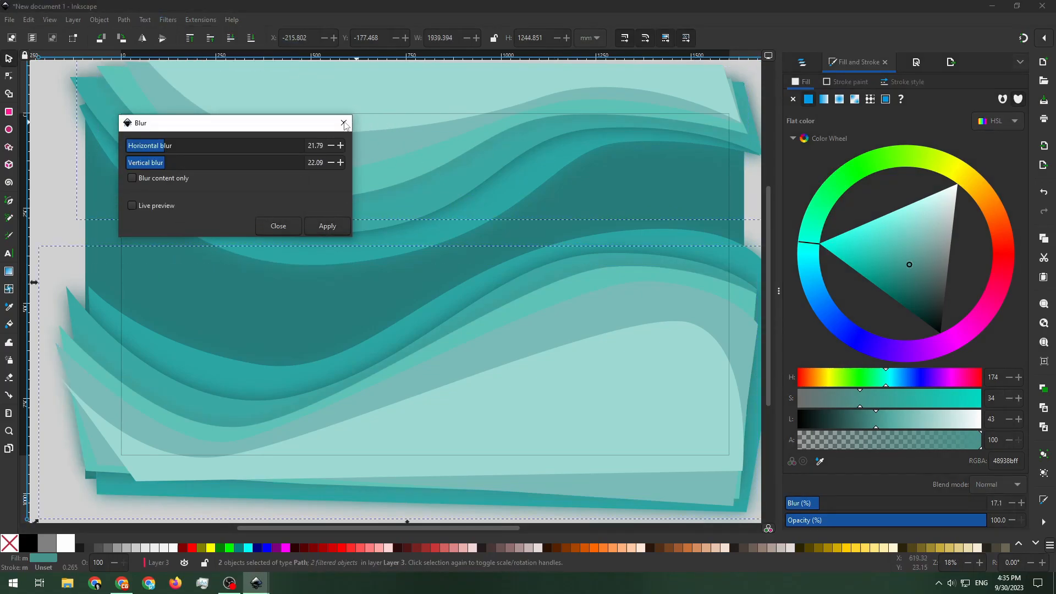
# Step: Duplicate both wave paths in Layer 4 and place the copies beneath the originals
pyautogui.click(801, 62)
pyautogui.click(830, 165)
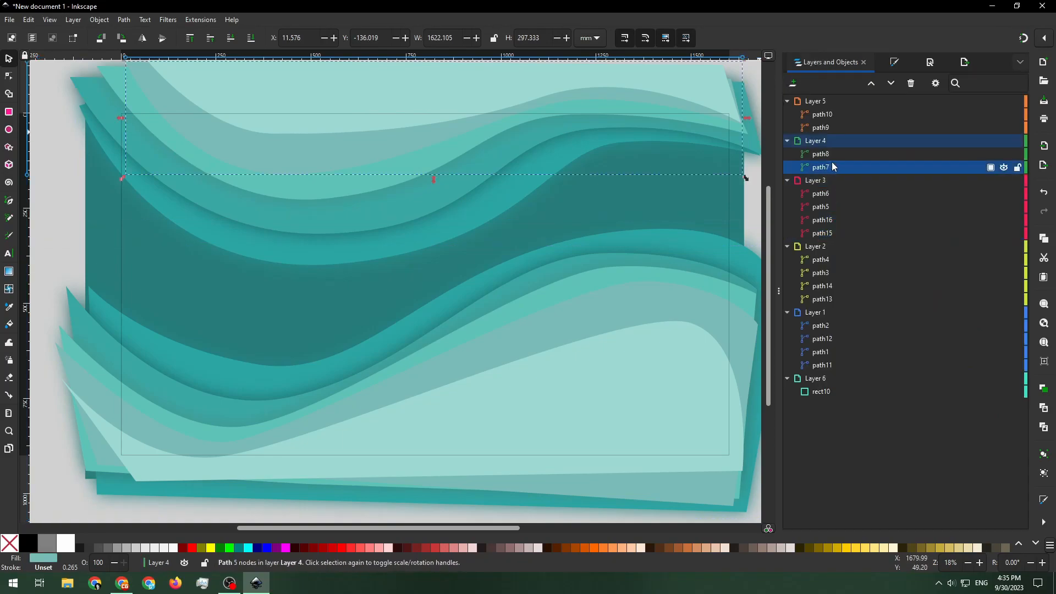
pyautogui.keyDown('shift'); pyautogui.click(831, 155); pyautogui.keyUp('shift')
pyautogui.hotkey('ctrl', 'd')
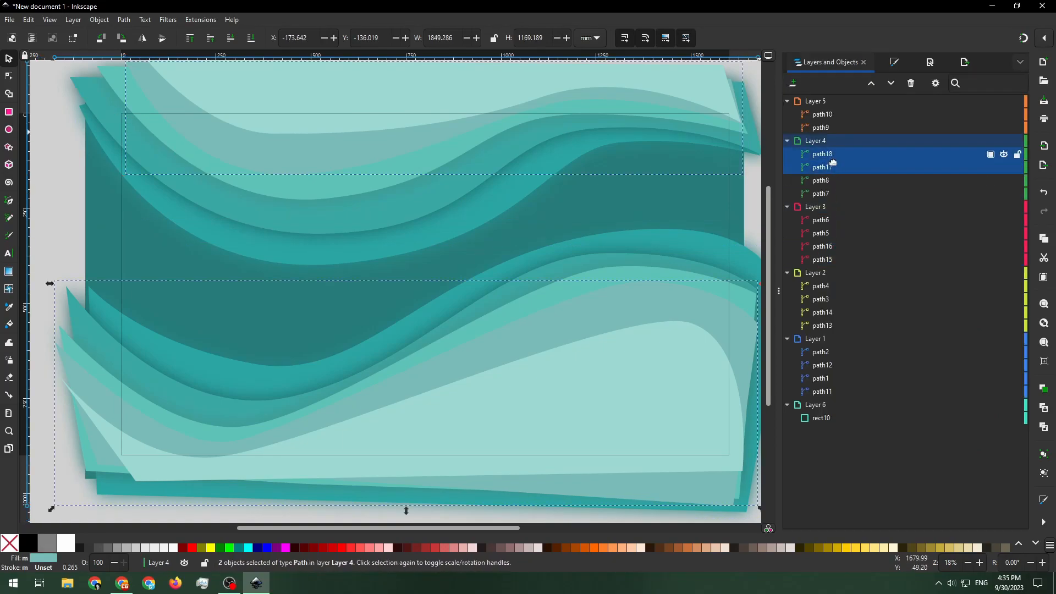
# Step: Darken the fill of the two Layer 4 wave copies and blur them by 21.79 horizontally and 22.09 vertically
pyautogui.click(894, 62)
pyautogui.click(873, 419)
pyautogui.click(168, 20)
pyautogui.click(308, 79)
pyautogui.click(231, 127)
pyautogui.click(244, 23)
# Step: Duplicate both wave paths in Layer 5 and move the copies beneath the originals
pyautogui.click(802, 62)
pyautogui.click(842, 127)
pyautogui.keyDown('shift'); pyautogui.click(843, 115); pyautogui.keyUp('shift')
pyautogui.hotkey('ctrl', 'd')
pyautogui.moveTo(842, 116); pyautogui.dragTo(832, 160)
# Step: Darken the fill of the two Layer 5 wave copies to 6E9994 and blur them by 21.79 horizontally and 22.09 vertically
pyautogui.click(895, 62)
pyautogui.moveTo(924, 220); pyautogui.dragTo(927, 253)
pyautogui.click(168, 20)
pyautogui.moveTo(220, 48)
pyautogui.click(313, 74)
pyautogui.click(240, 139)
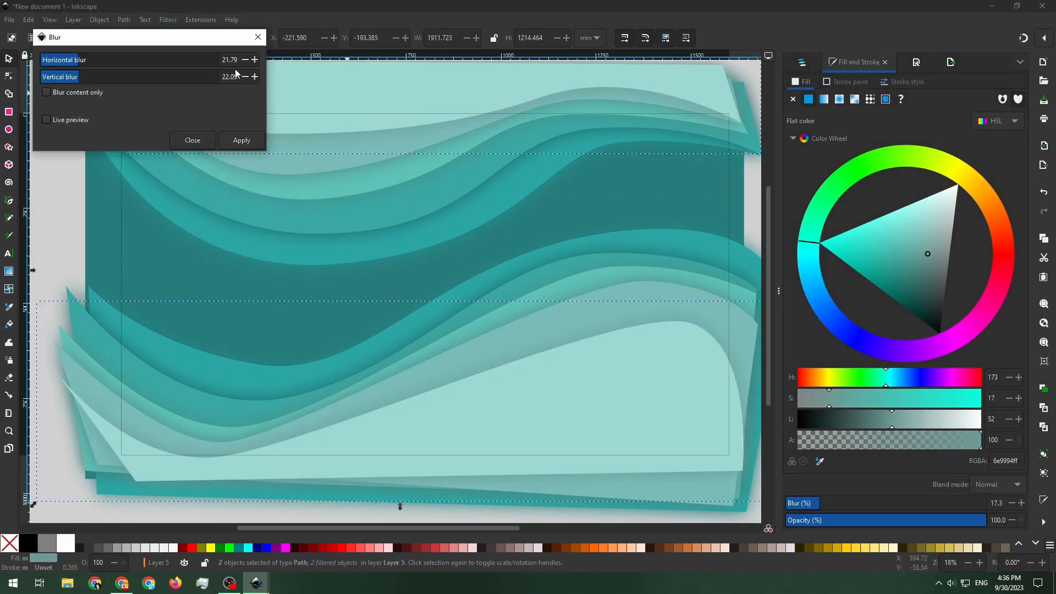
pyautogui.click(258, 36)
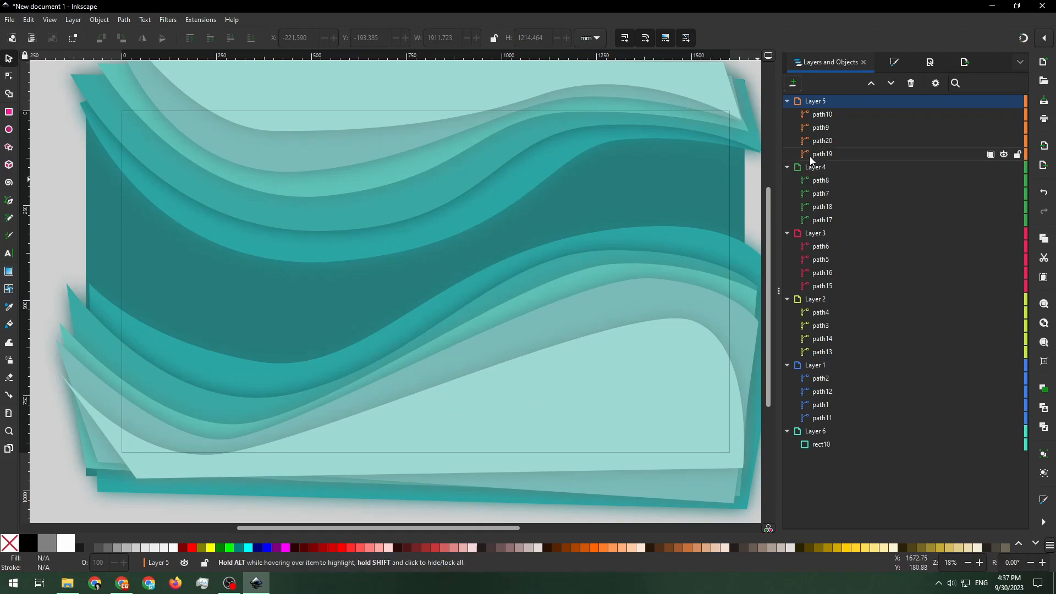
# Step: Export the page as a 1920 × 1080 px PNG named background.png in the Downloads folder
pyautogui.click(12, 19)
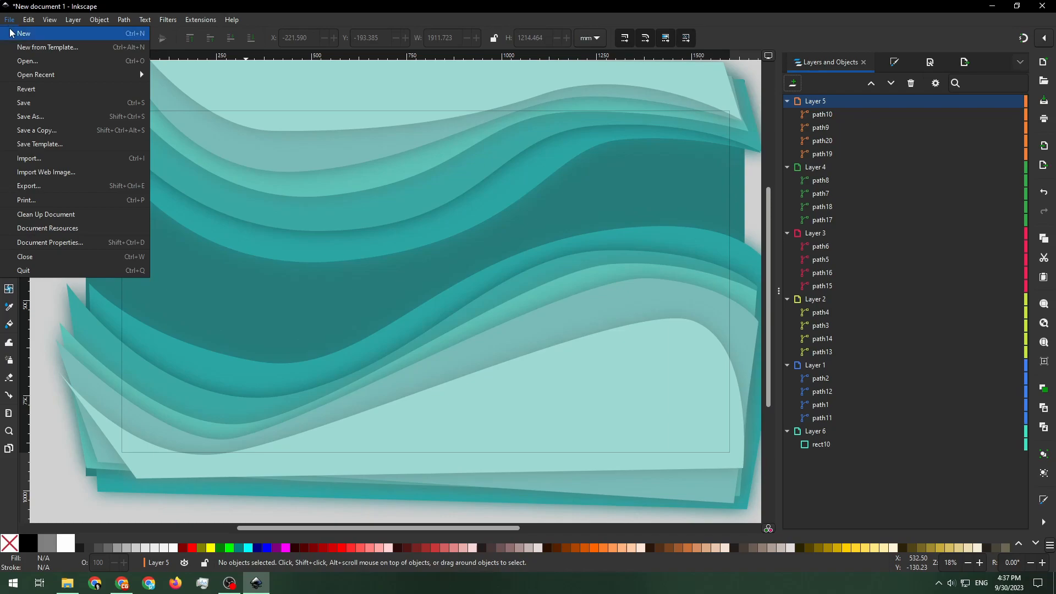
pyautogui.click(48, 189)
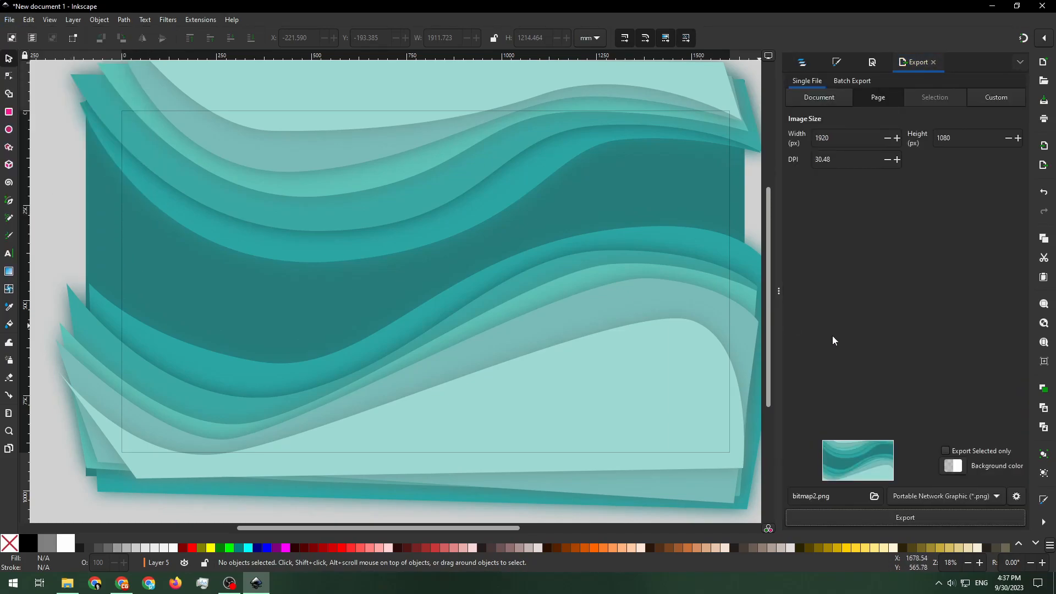
pyautogui.click(873, 496)
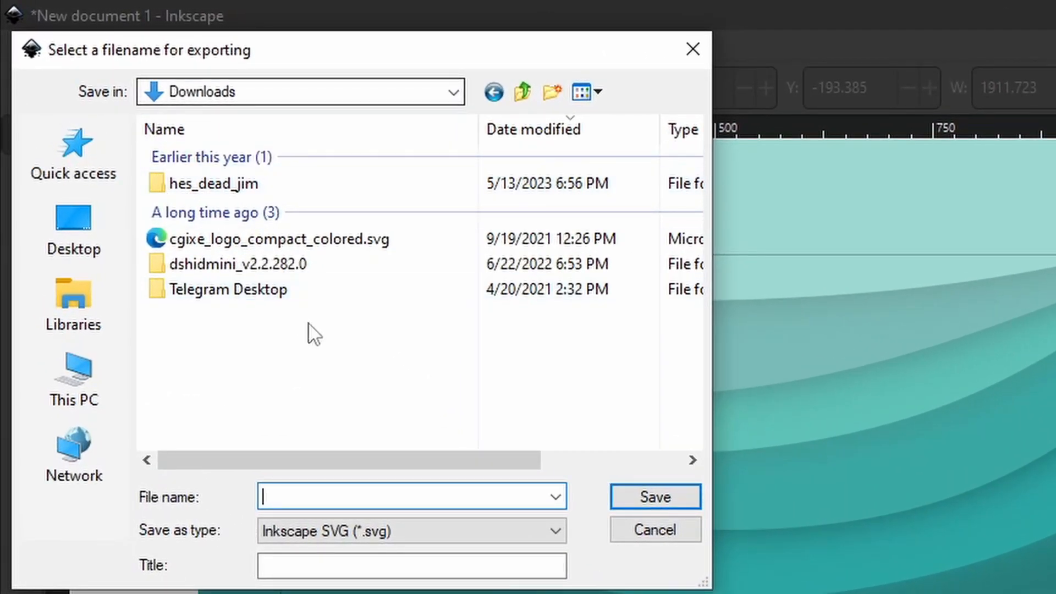
pyautogui.click(335, 530)
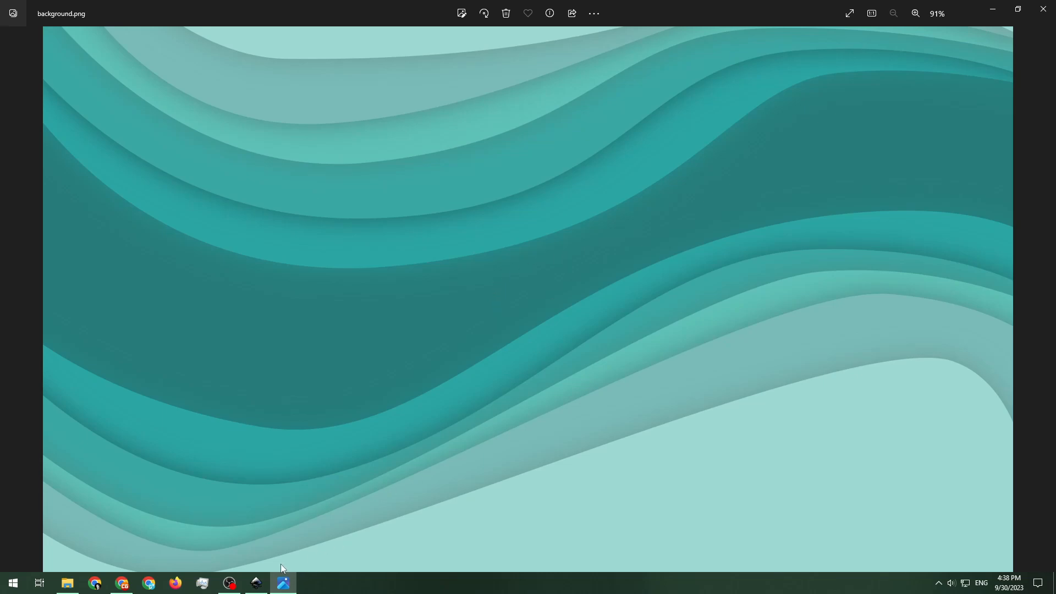
pyautogui.click(256, 583)
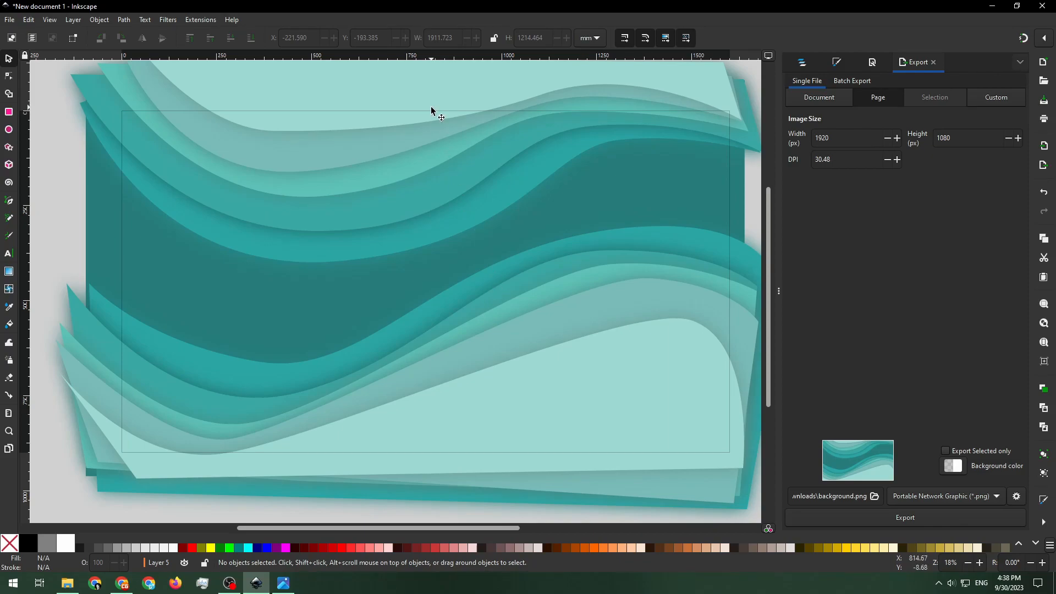
pyautogui.hotkey('alt', 'Tab')
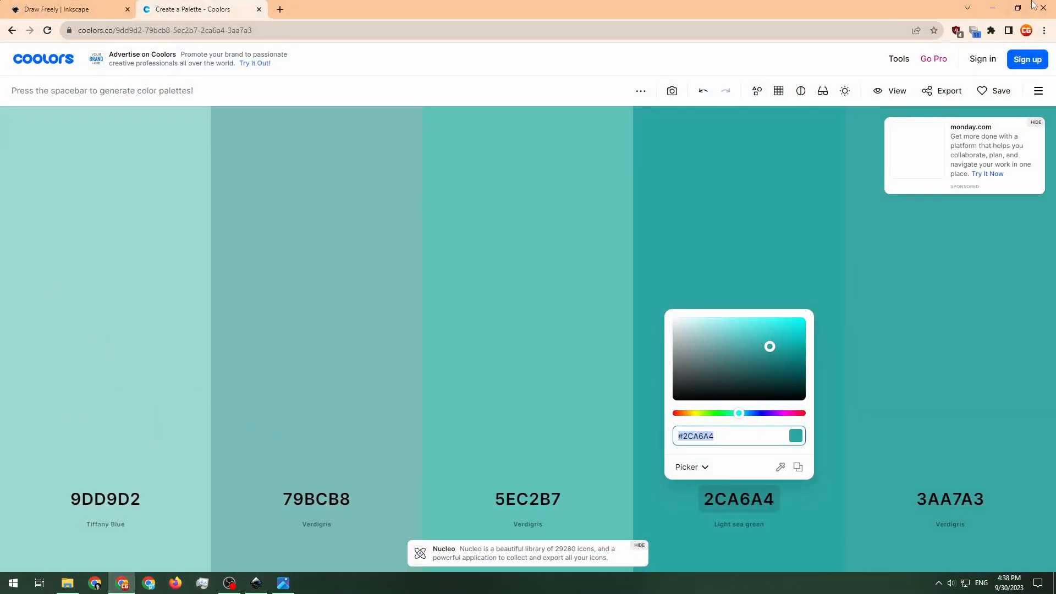
pyautogui.hotkey('alt', 'Tab')
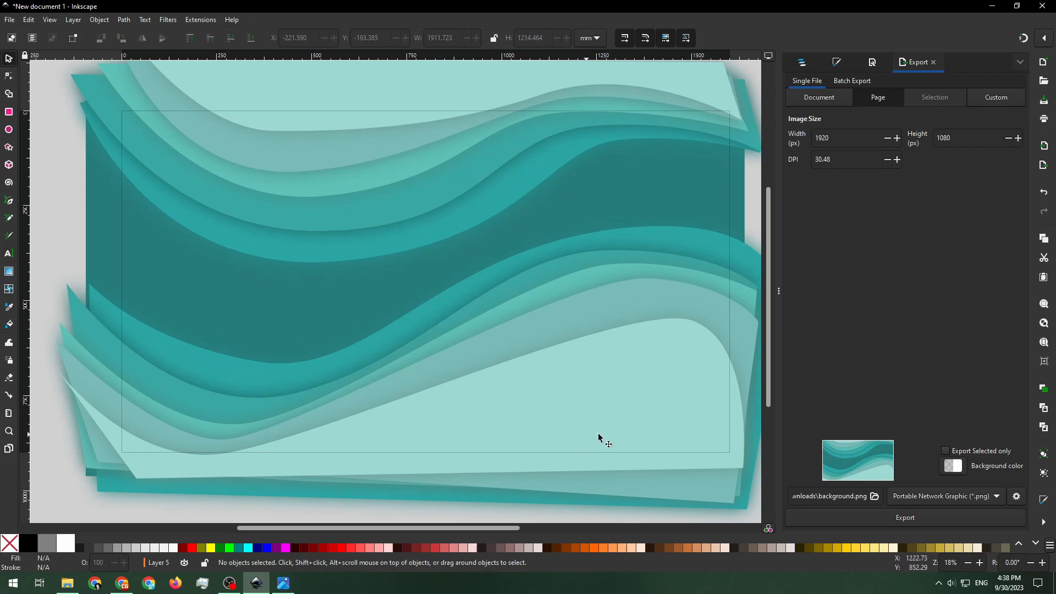
pyautogui.click(597, 394)
pyautogui.click(78, 197)
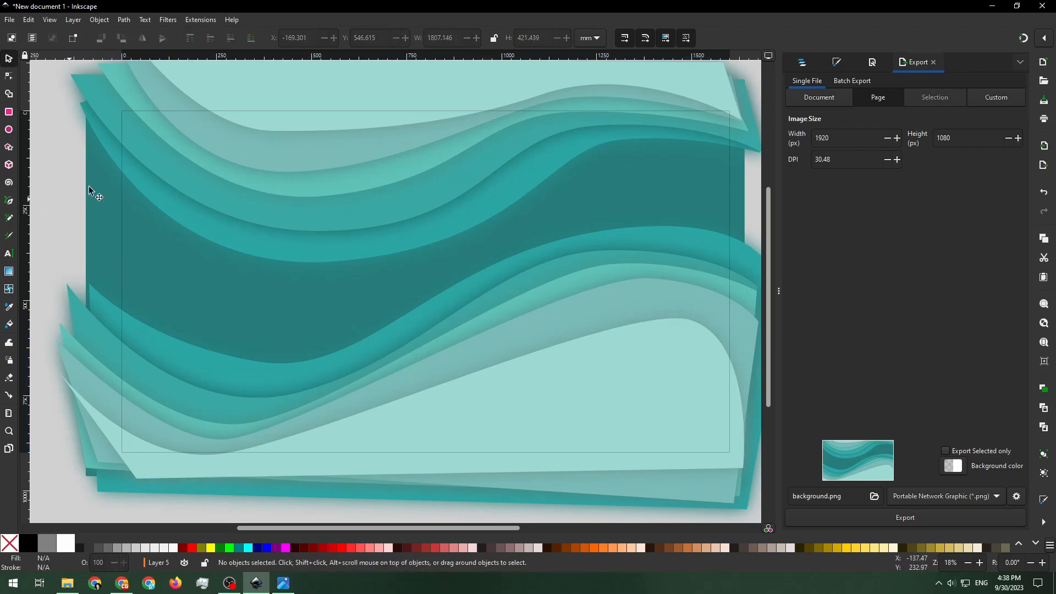
pyautogui.click(6, 20)
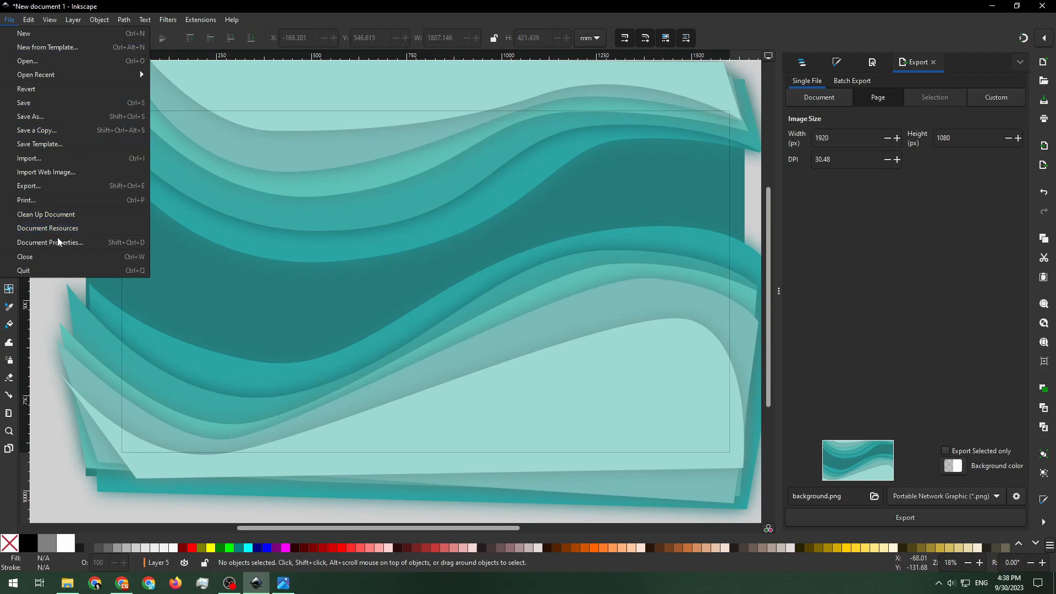
pyautogui.click(546, 222)
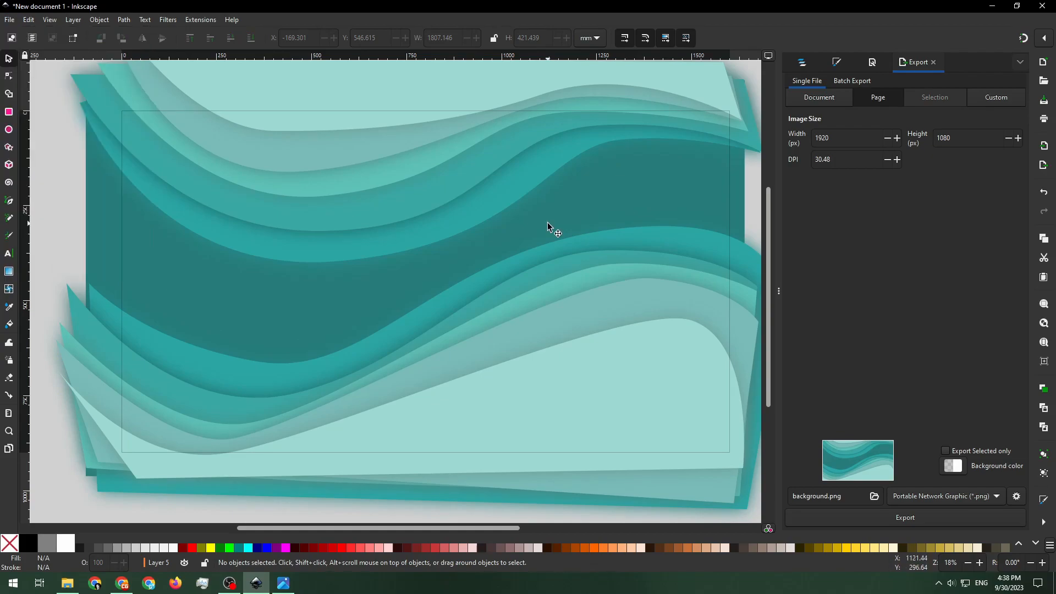